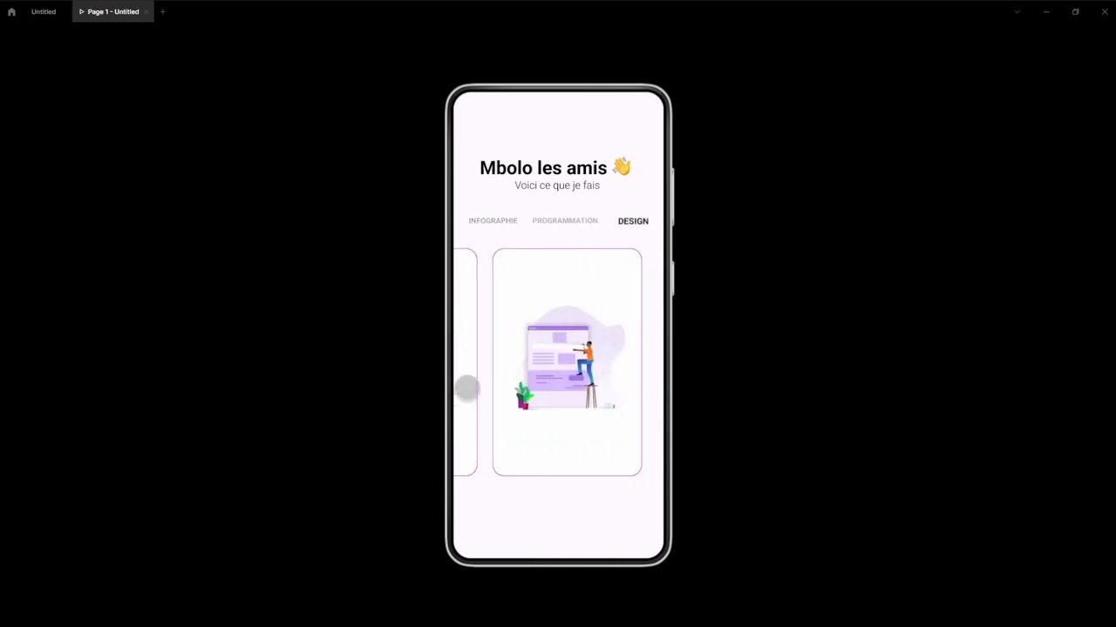
Swipe through the Infographie, Programmation and Design cards in the phone prototype preview to examine the carousel animation.
drag(538, 384, 699, 385)
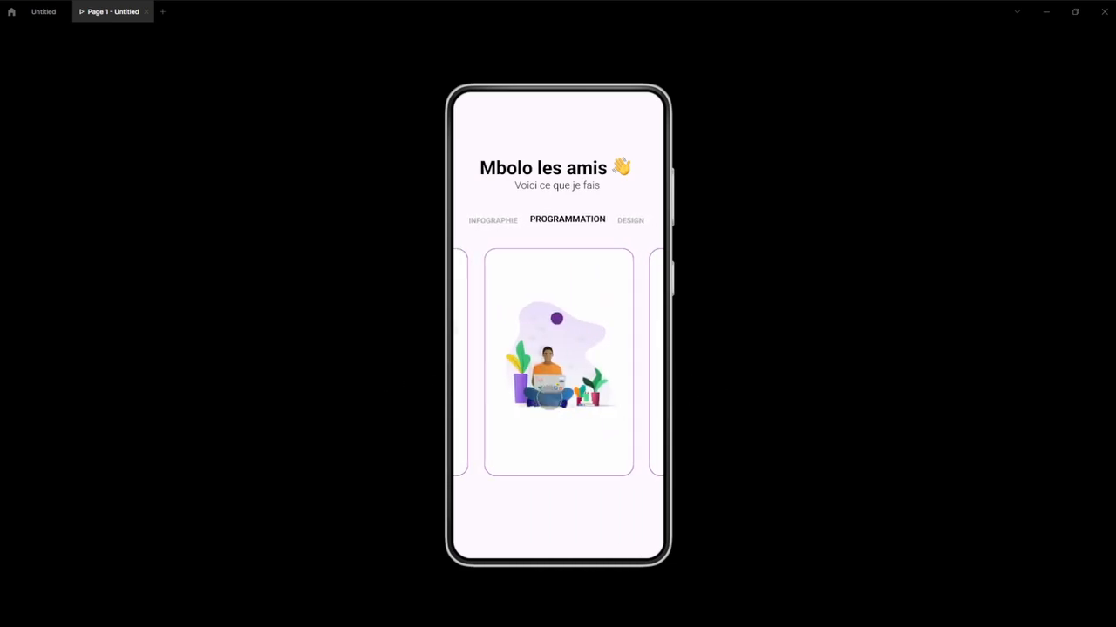
drag(590, 398, 421, 398)
drag(528, 409, 715, 410)
drag(564, 420, 413, 421)
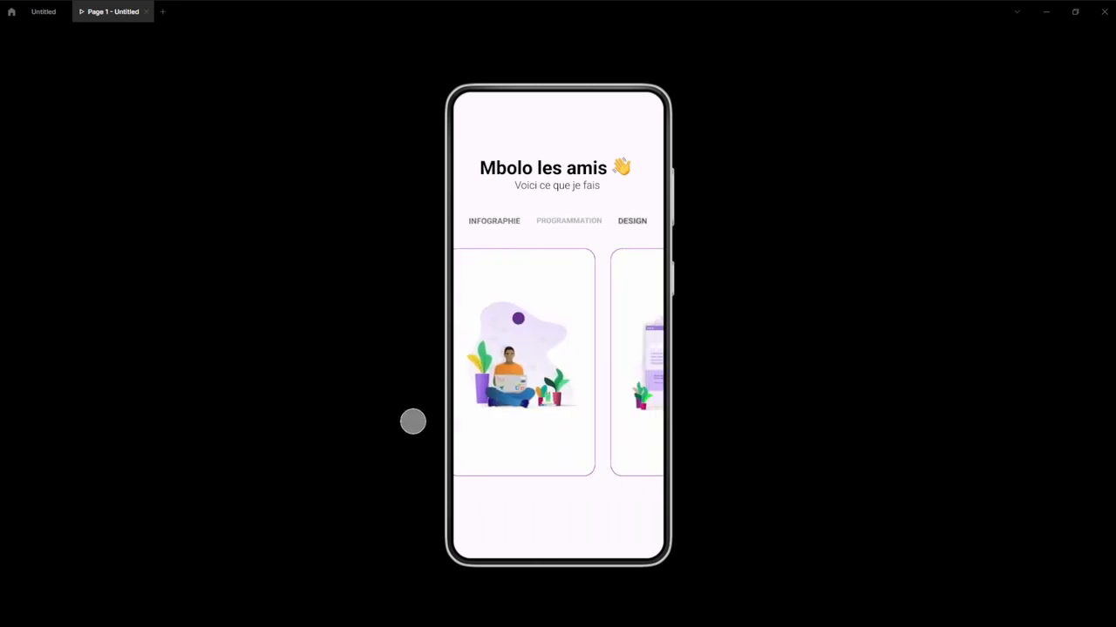
drag(563, 426, 435, 411)
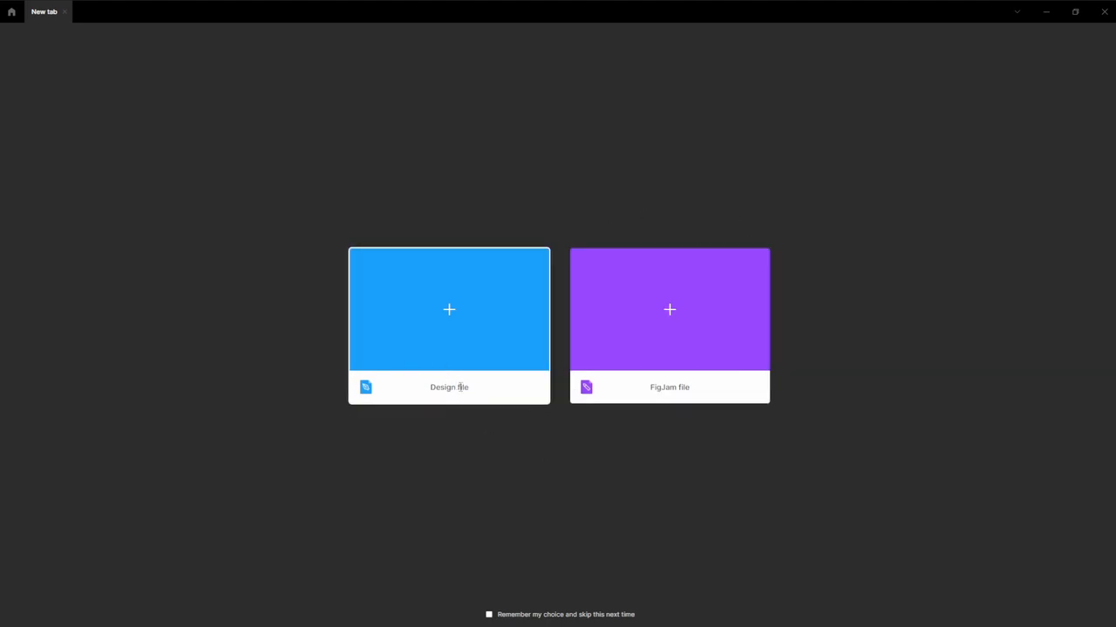
Create a new design file and add an Android Large phone frame (360 × 800).
click(448, 325)
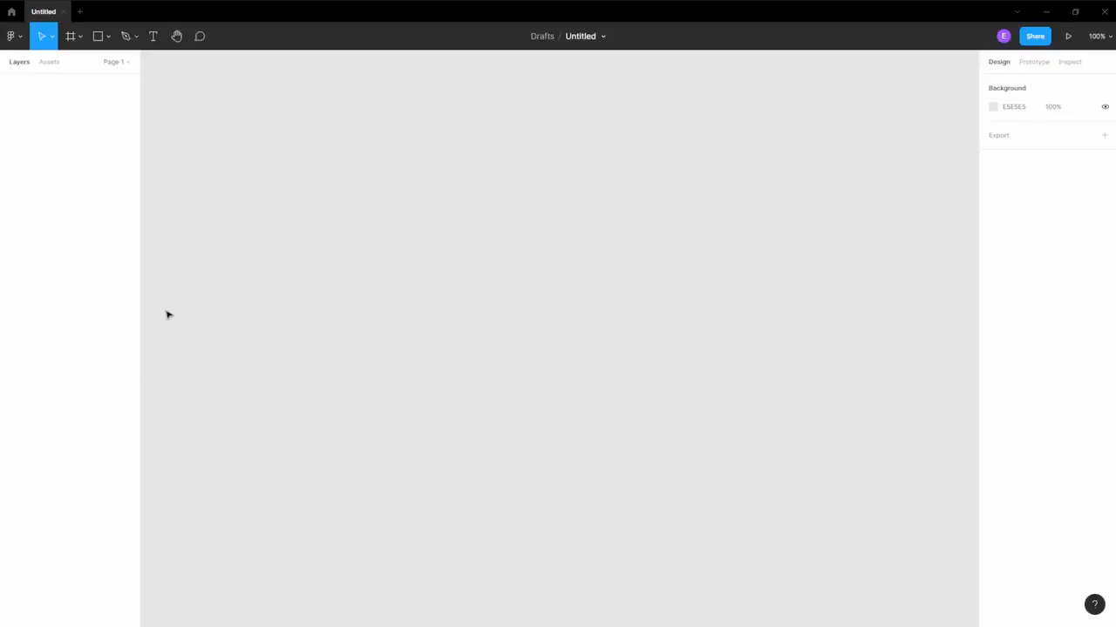
click(72, 39)
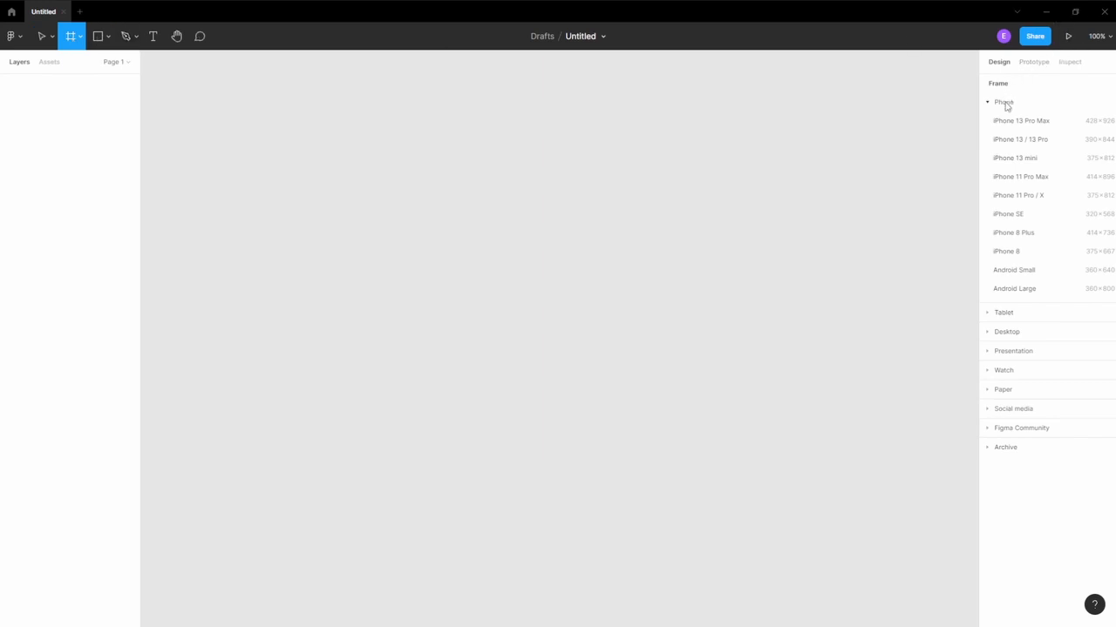
click(1015, 290)
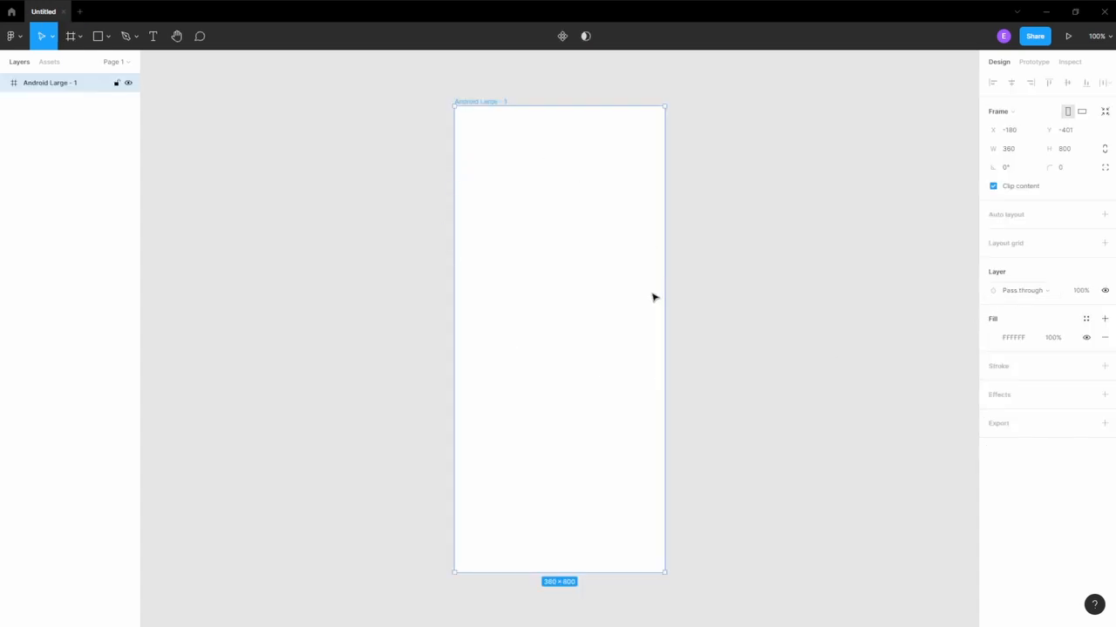
click(743, 285)
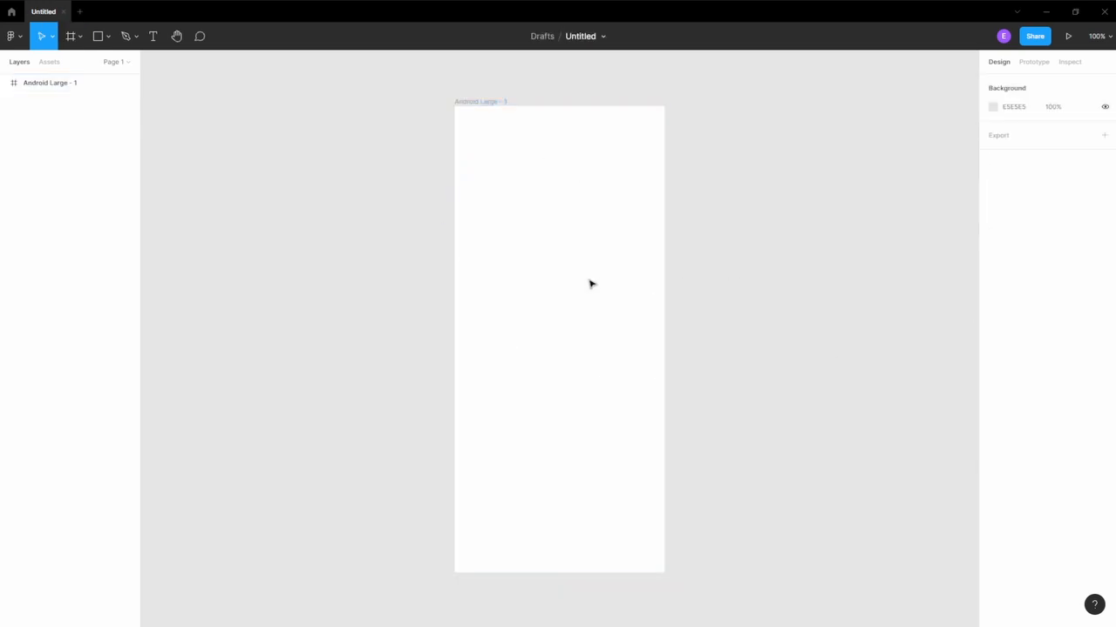
Change the Android Large frame's fill to a very pale purple (FCF6FF).
click(549, 255)
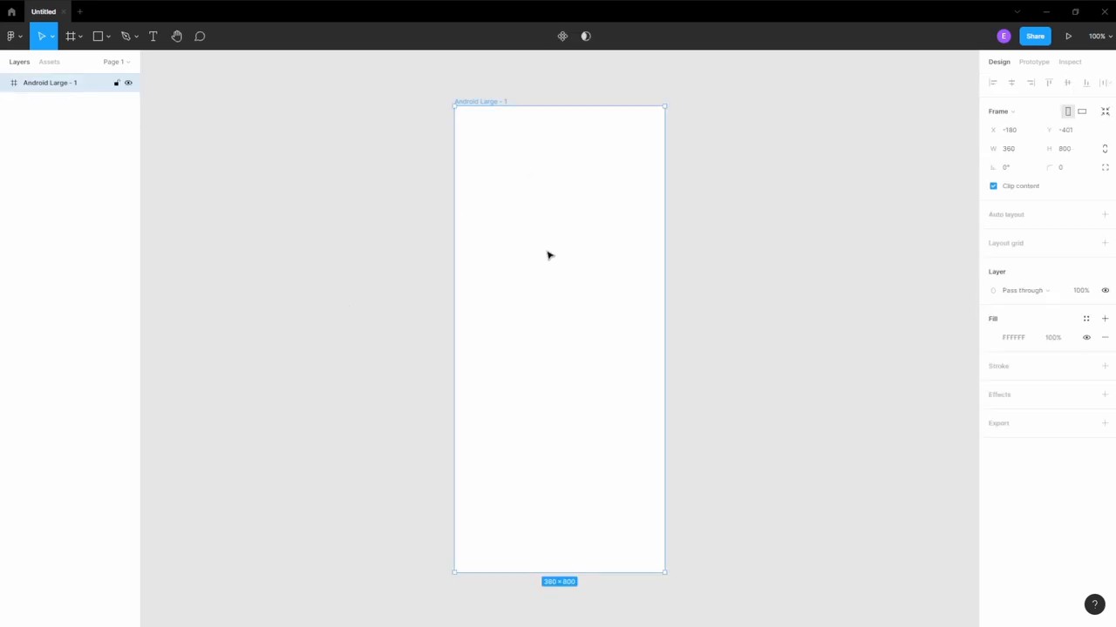
click(992, 338)
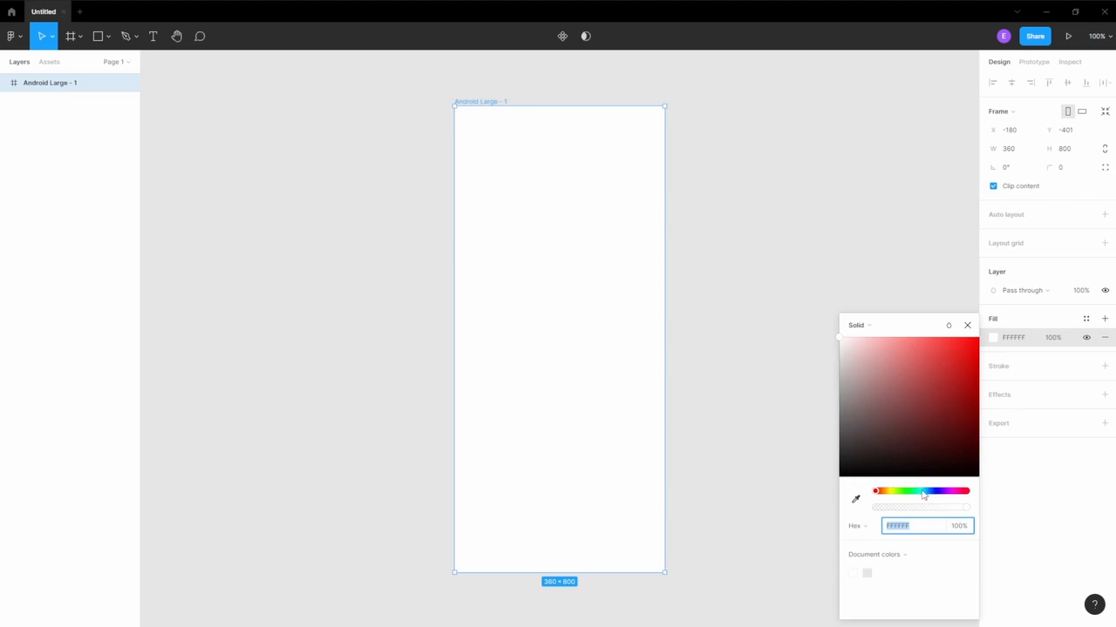
click(947, 494)
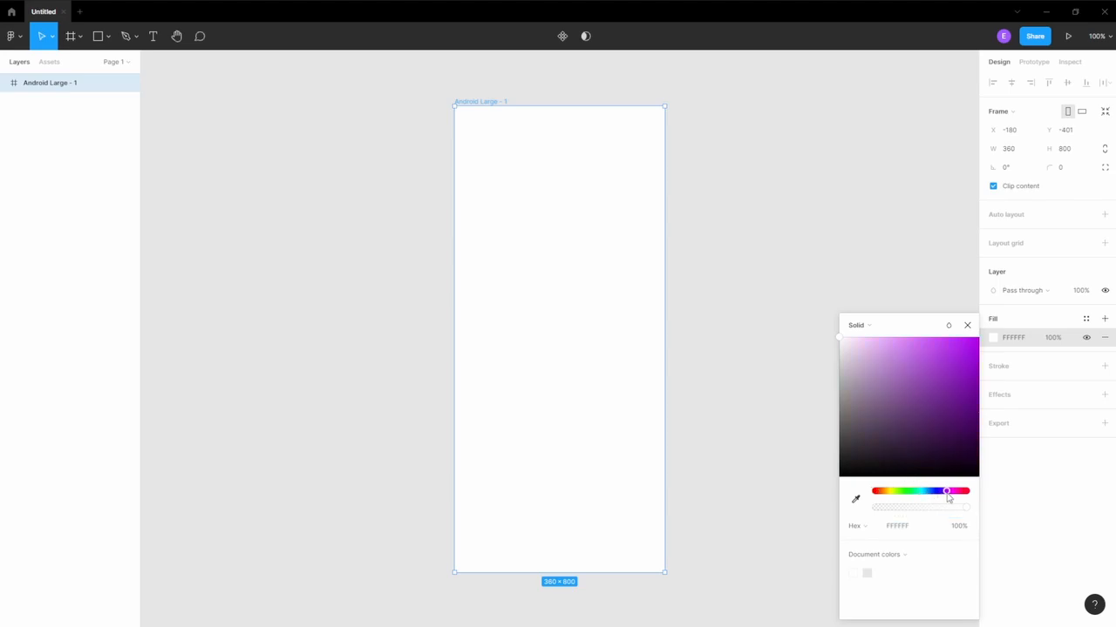
click(853, 343)
drag(851, 343, 847, 344)
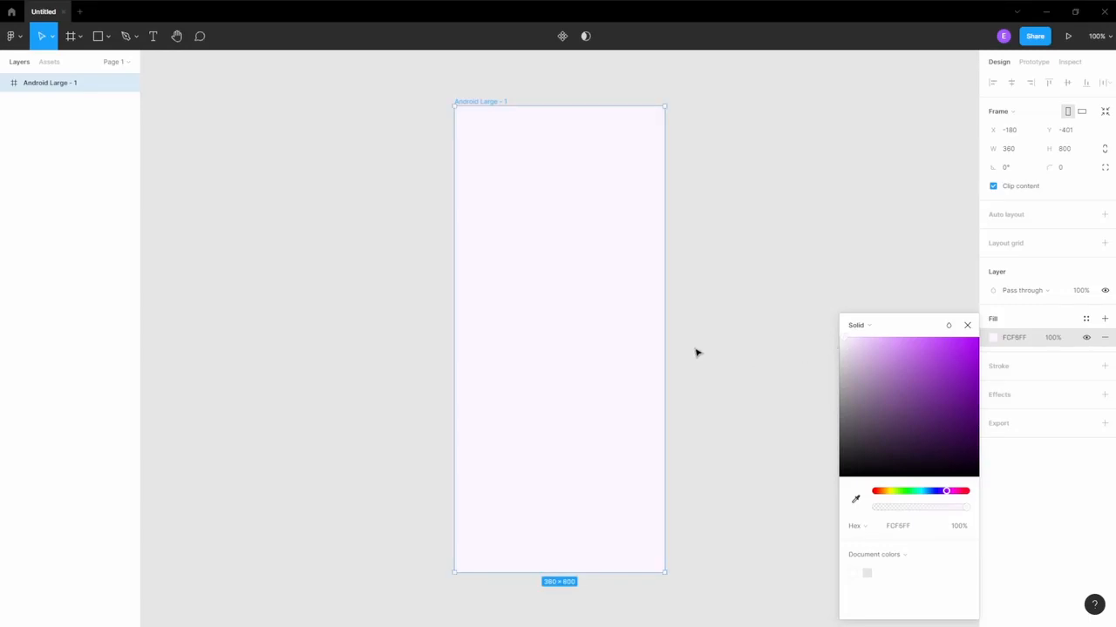
click(722, 344)
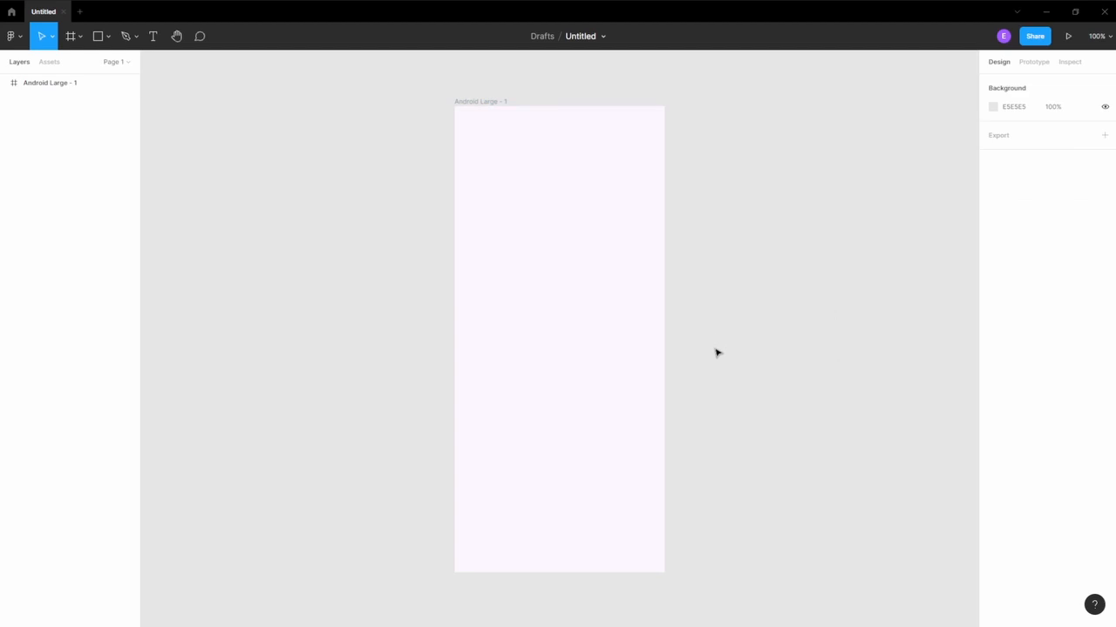
Add a text box reading "Mbolo les amis 👋" near the top of the phone frame.
scroll(546, 289, up, 3)
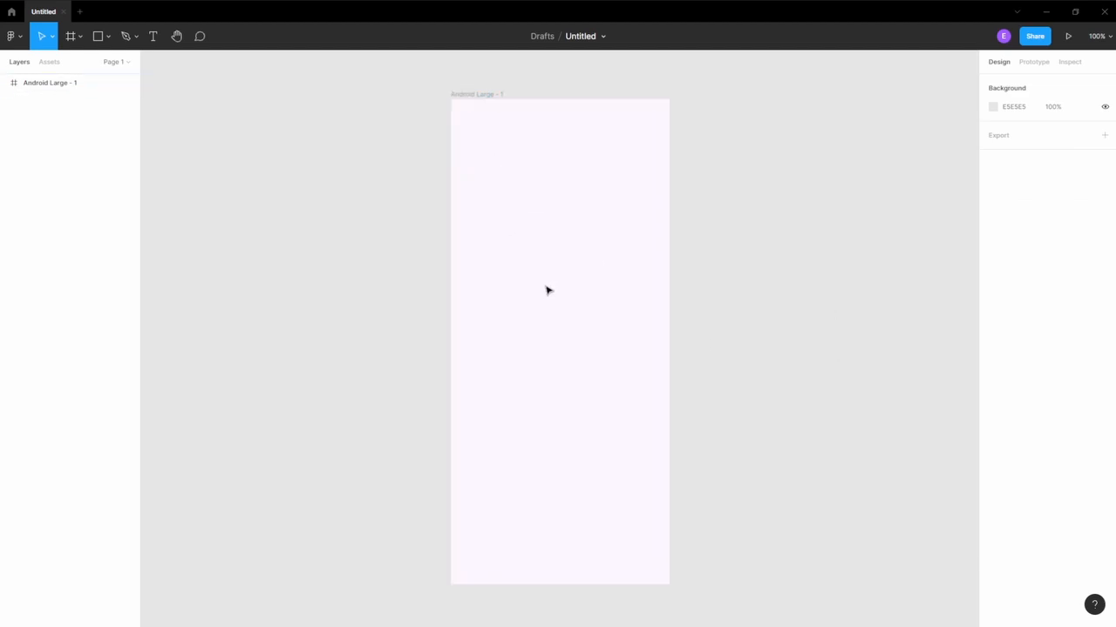
scroll(556, 269, down, 1)
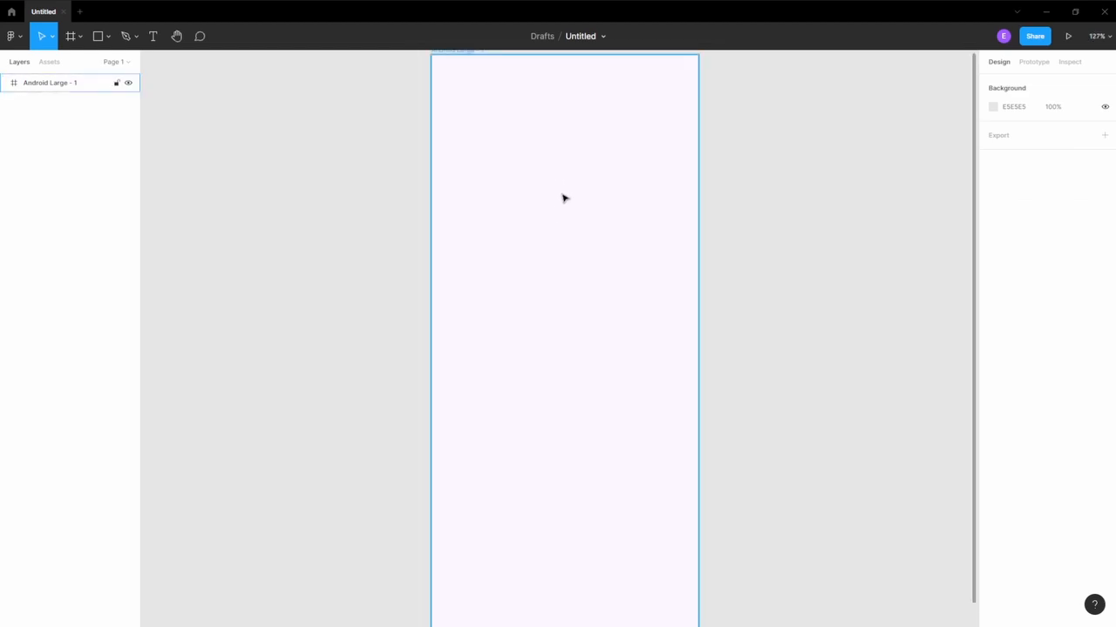
click(153, 36)
drag(455, 123, 628, 167)
text(Mbolo les amis 👋)
key(ctrl+a)
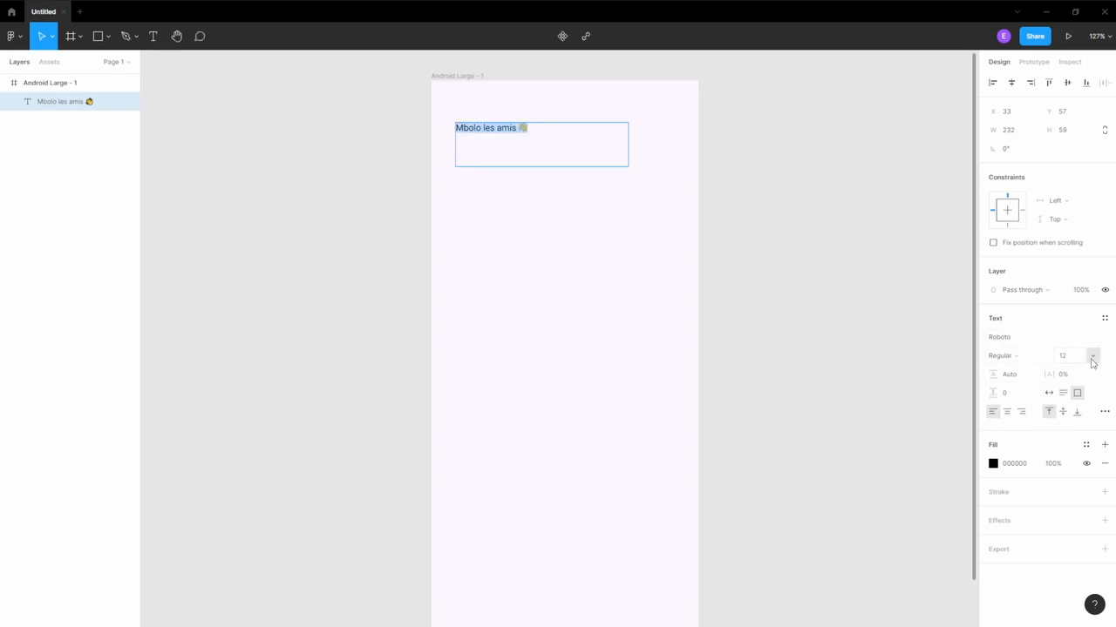
Set the font size of the "Mbolo les amis 👋" text to 30.
click(1092, 361)
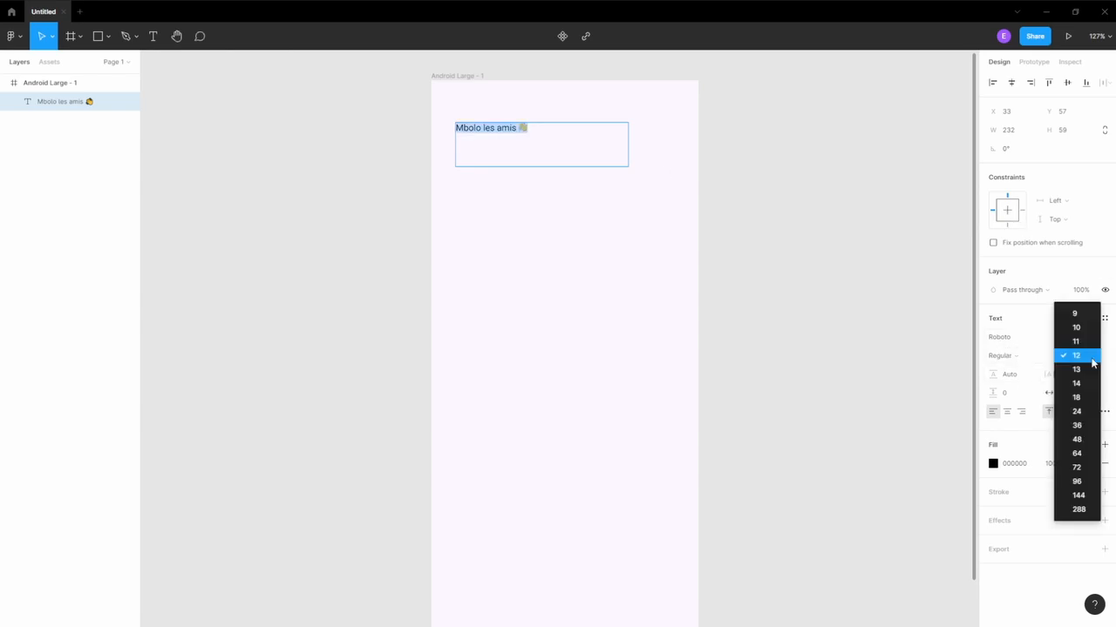
click(1077, 426)
click(1077, 359)
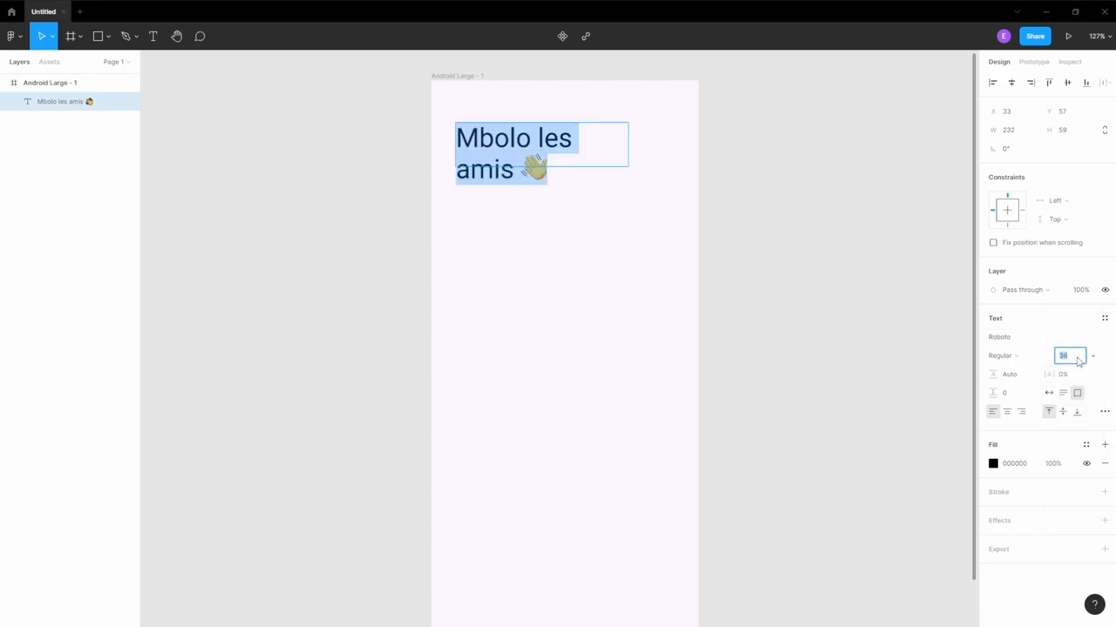
key(Return)
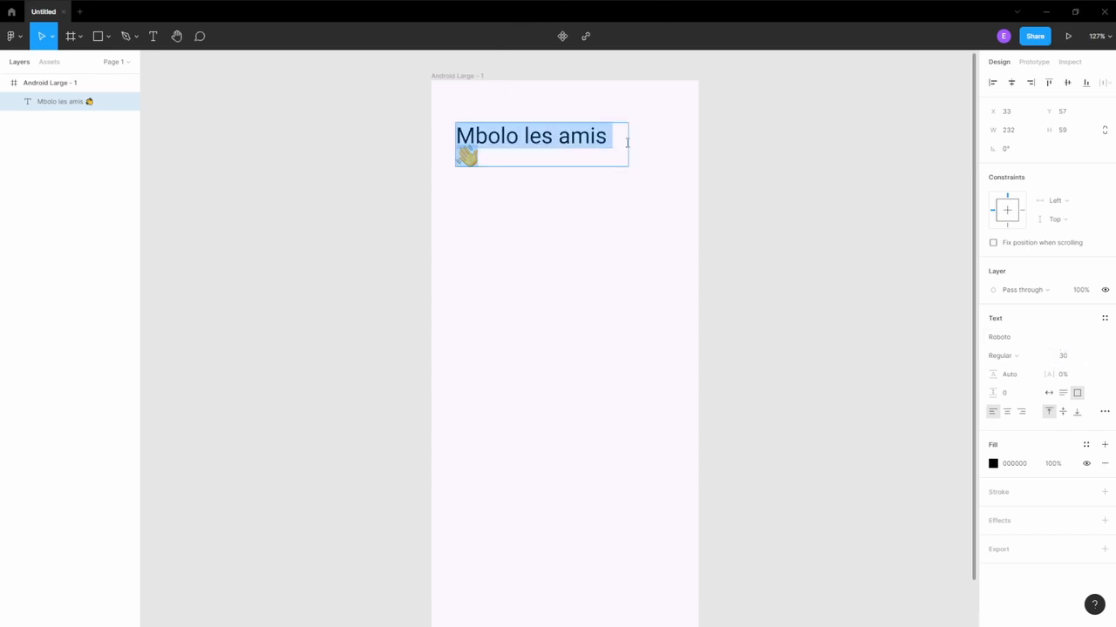
Fit the greeting's text box on one line, about 245 wide, and center it horizontally lower in the frame at about Y 124.
key(Escape)
drag(628, 142, 652, 142)
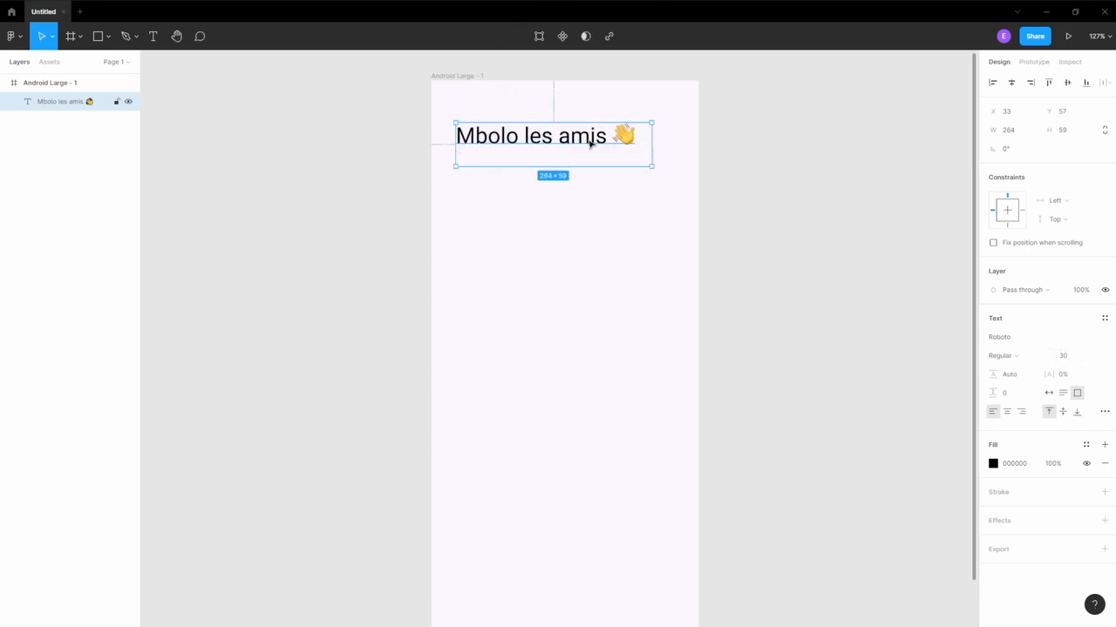
drag(571, 140, 586, 188)
drag(651, 194, 625, 186)
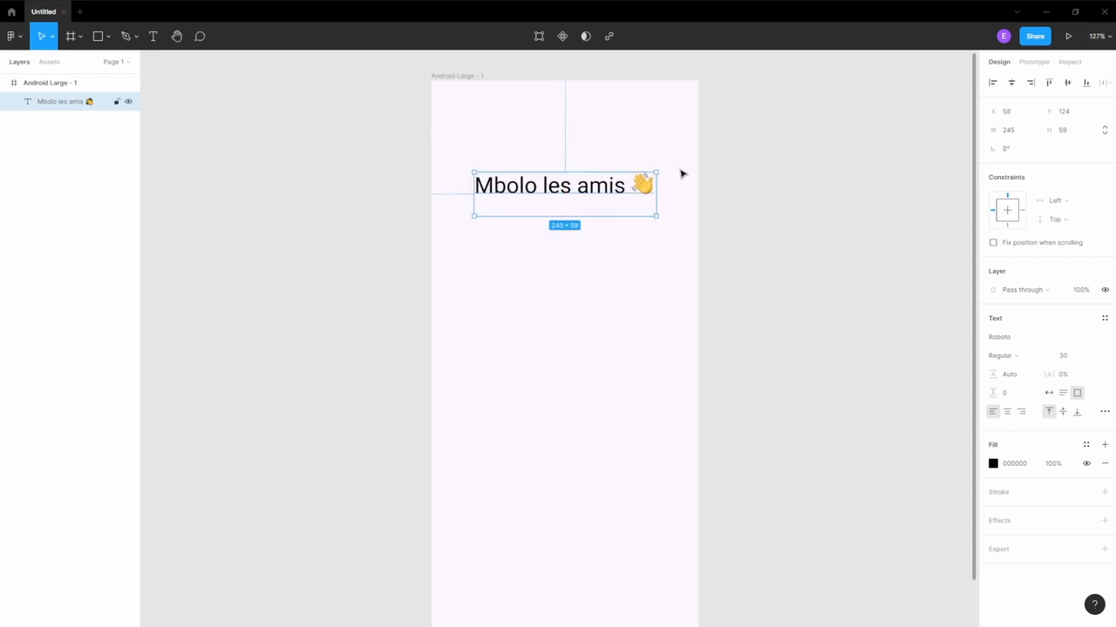
Set the greeting text's font weight to Bold and deselect it.
click(1016, 357)
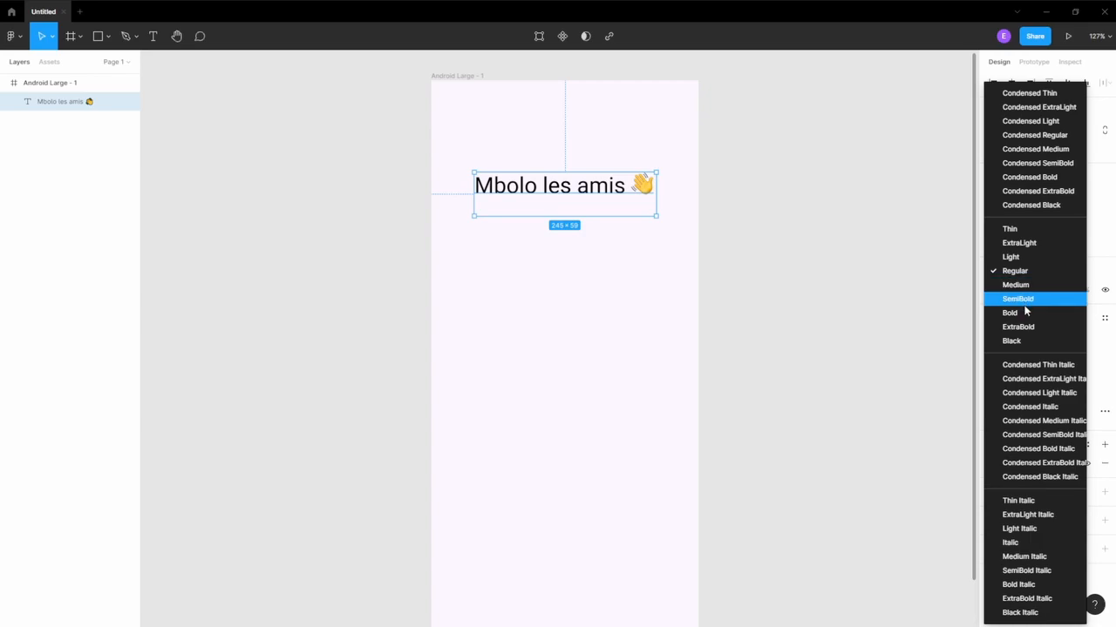
click(1029, 312)
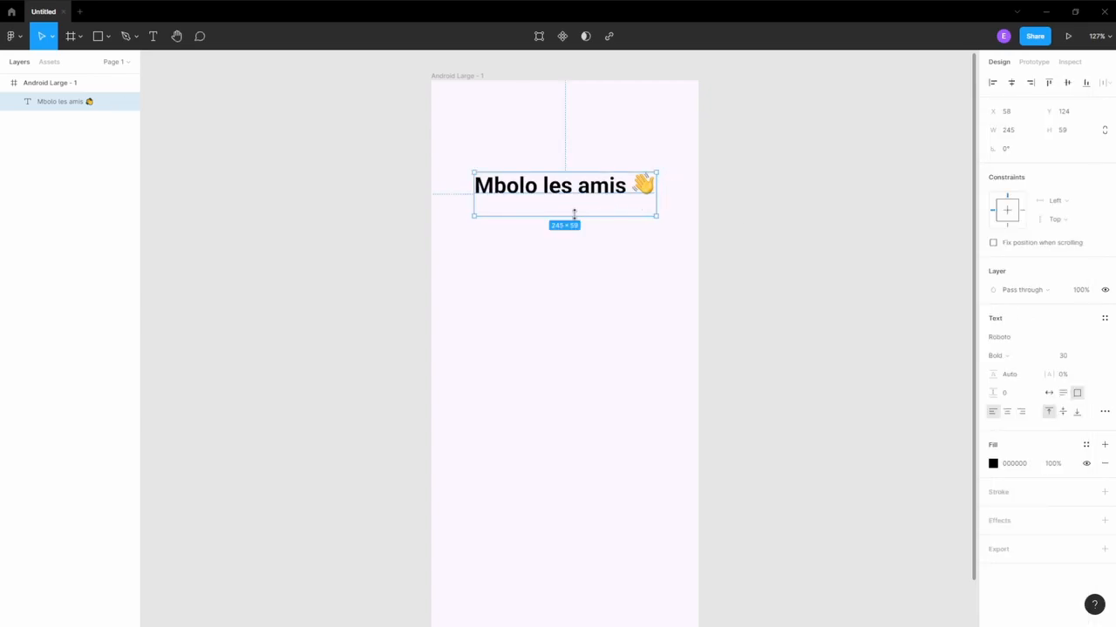
click(775, 258)
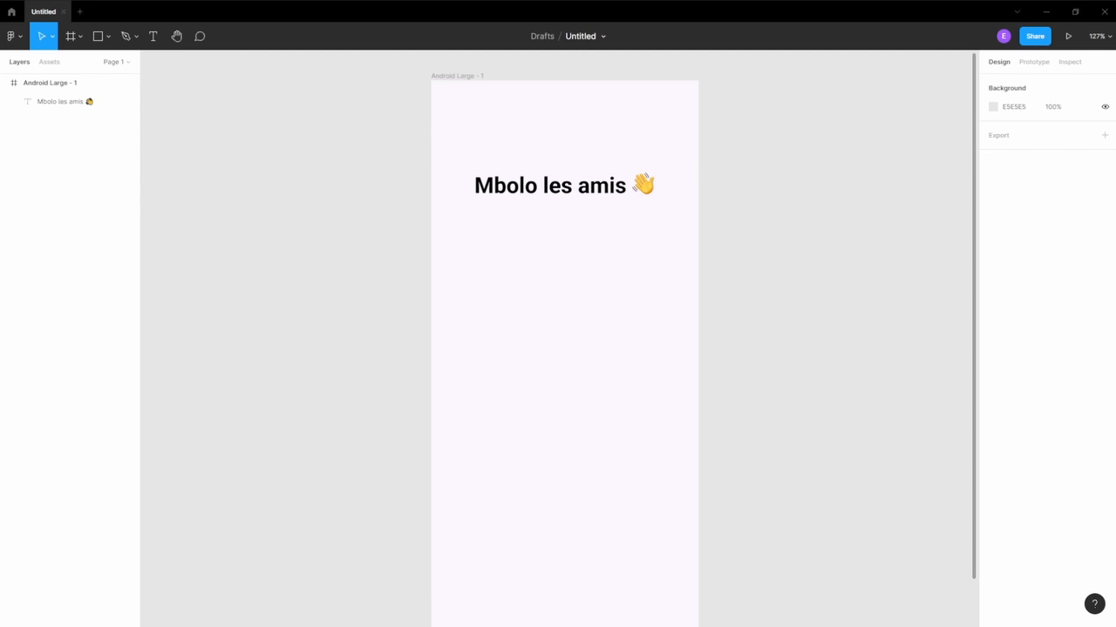
Add the subtitle "Voici ce que je fais" below the greeting in Roboto Light at size 24.
click(154, 37)
drag(473, 208, 622, 221)
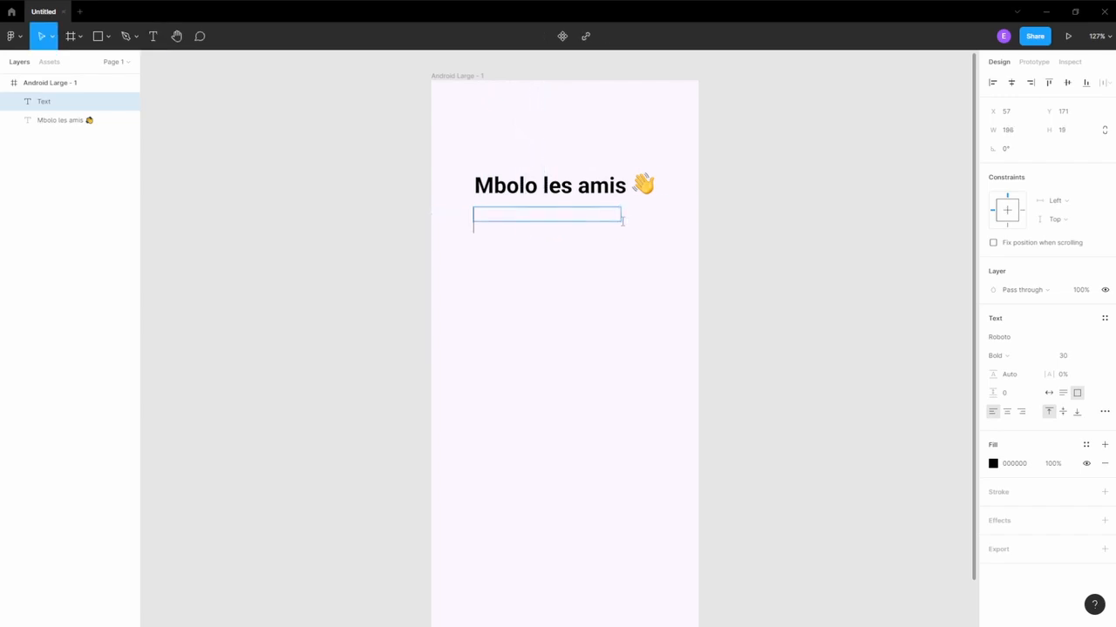
text(Voici ce que je fais)
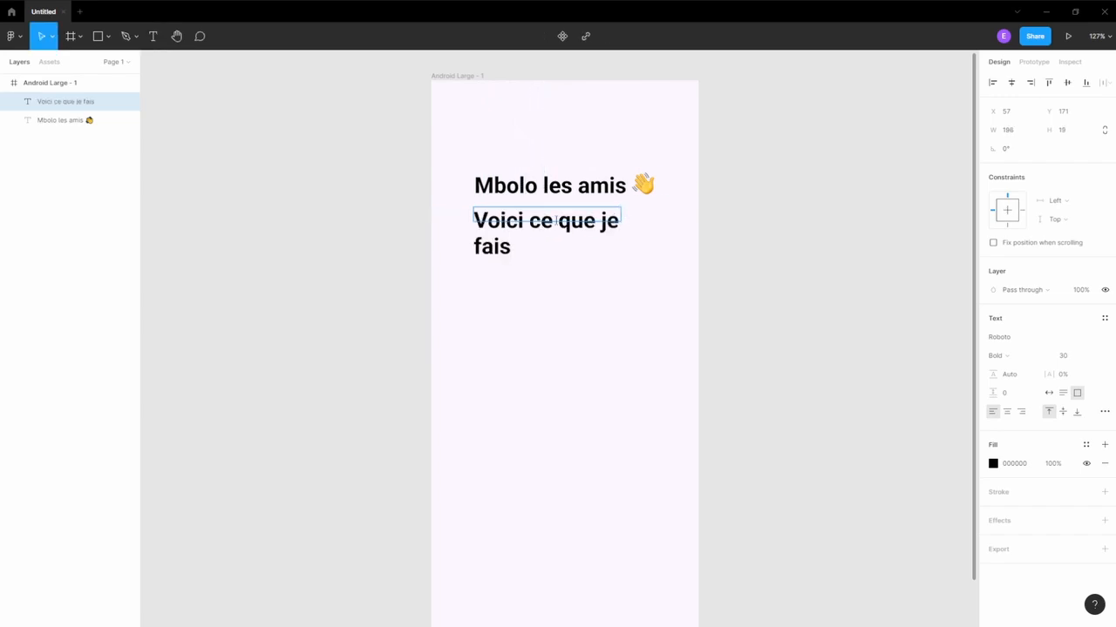
key(ctrl+a)
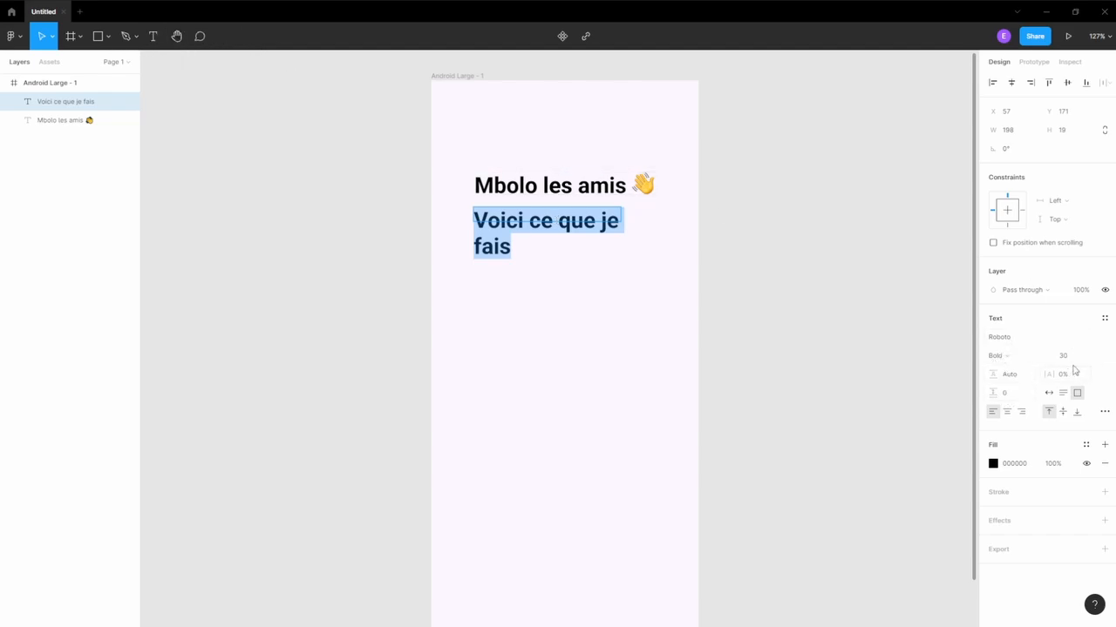
click(1016, 355)
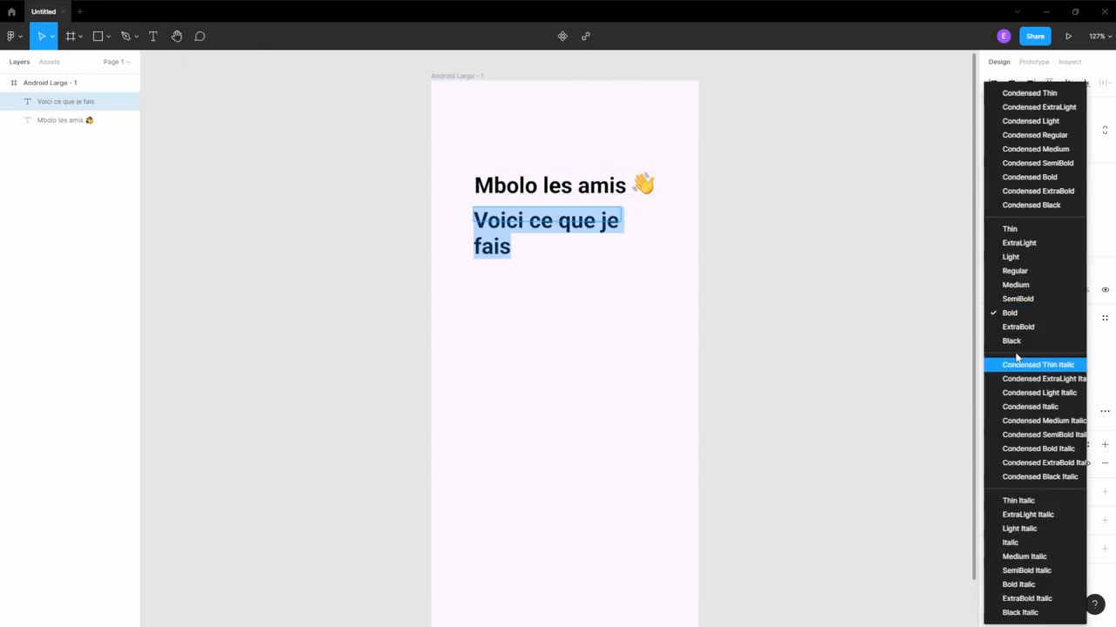
click(1024, 261)
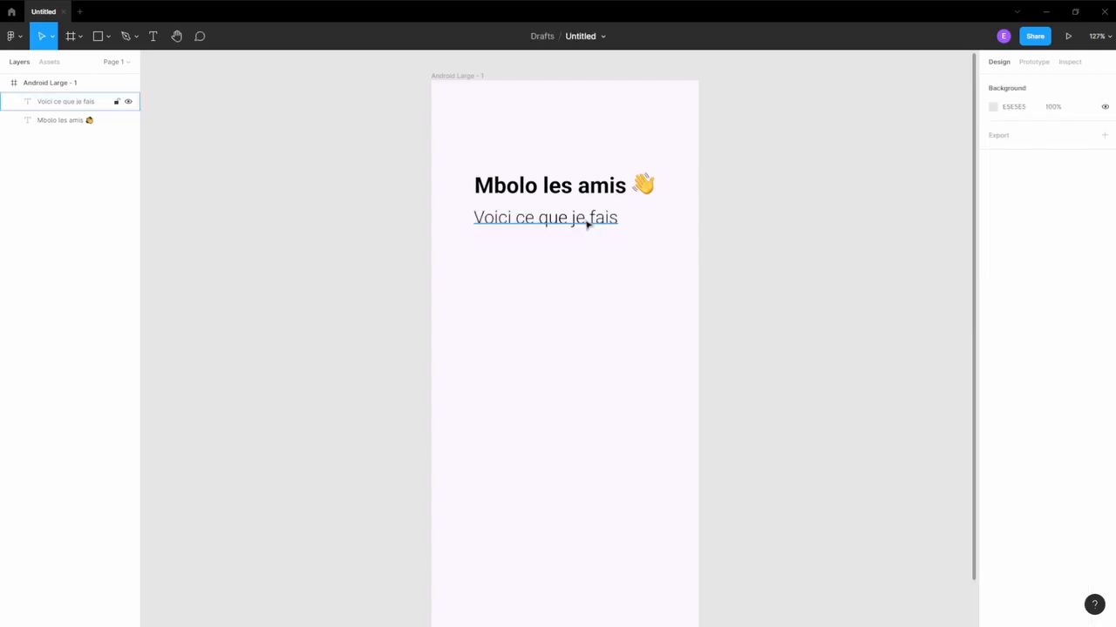
Move the subtitle closer under the greeting, to about X 67, Y 154, and set its weight to Regular.
drag(589, 223, 595, 213)
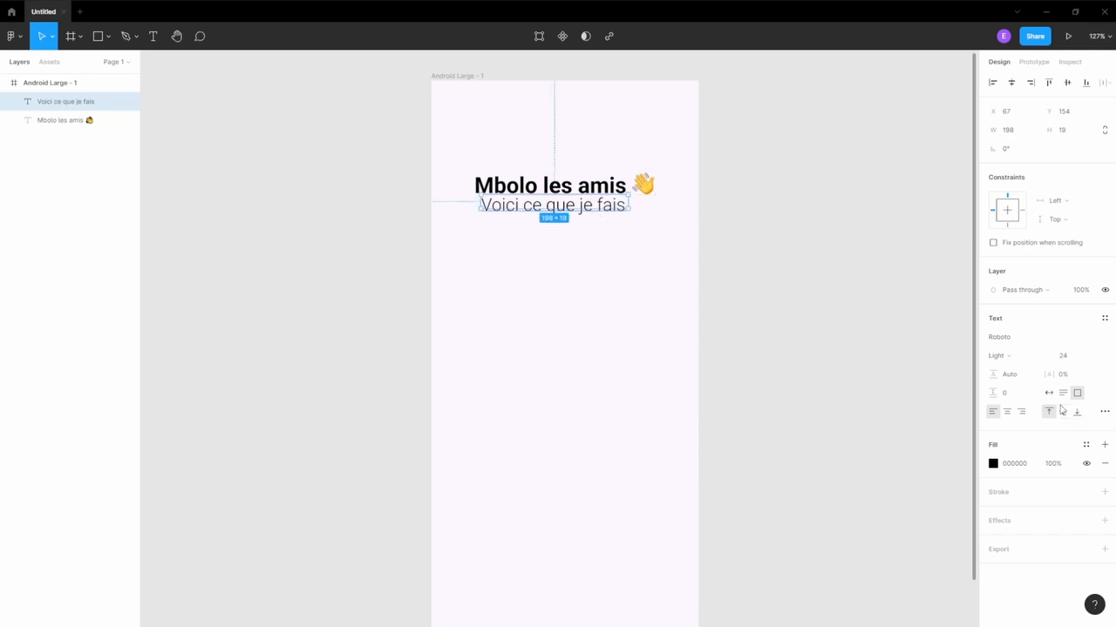
click(1026, 359)
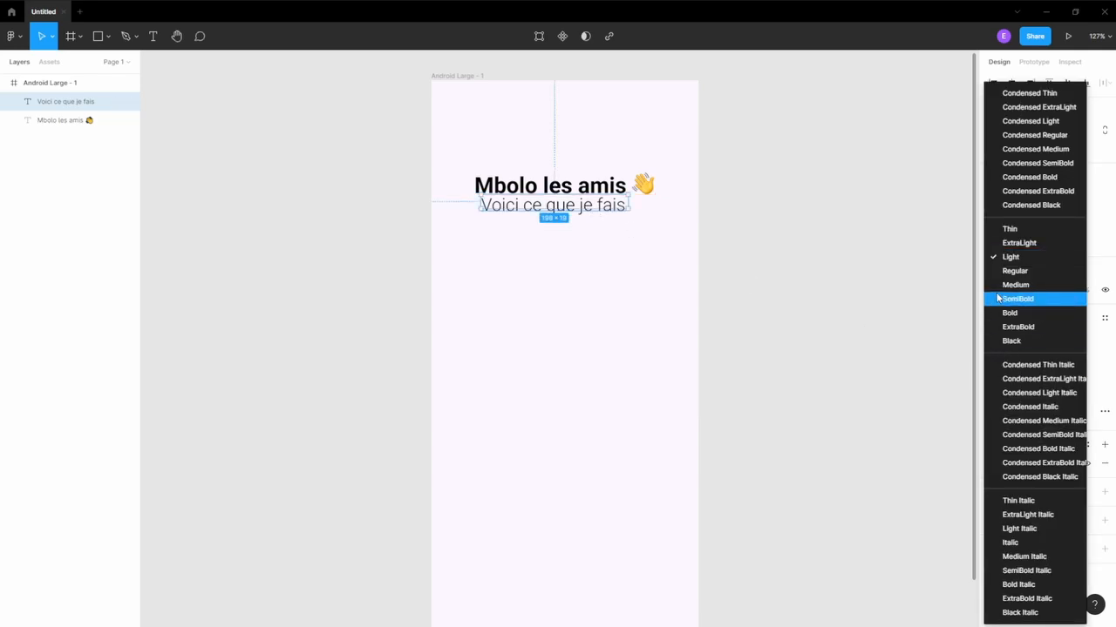
click(1014, 271)
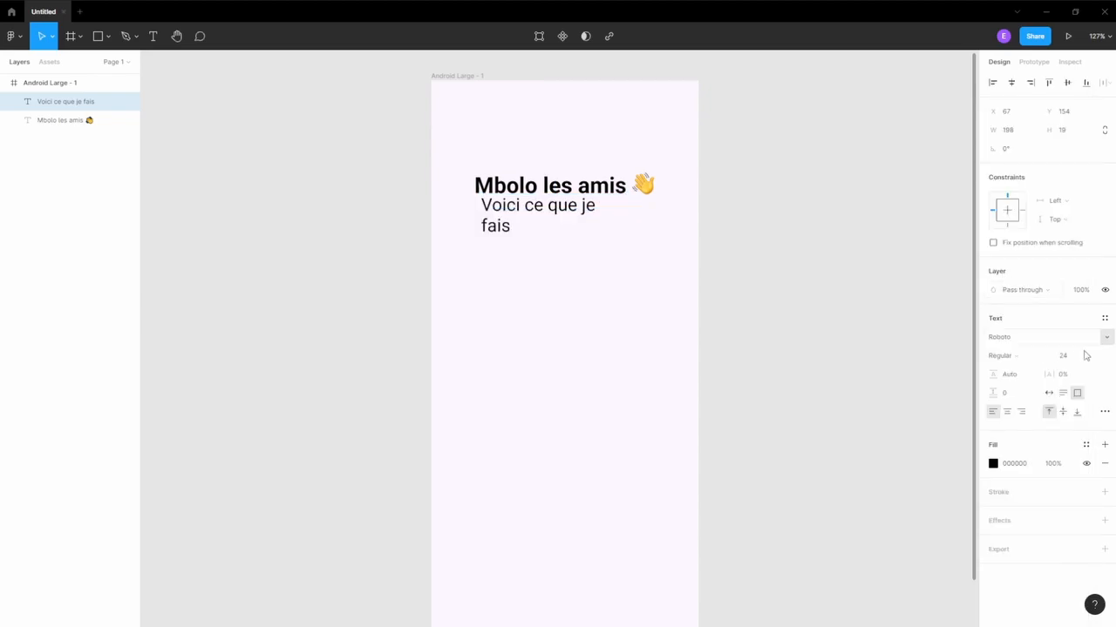
Change the subtitle's text color to light grey BABABA.
click(993, 465)
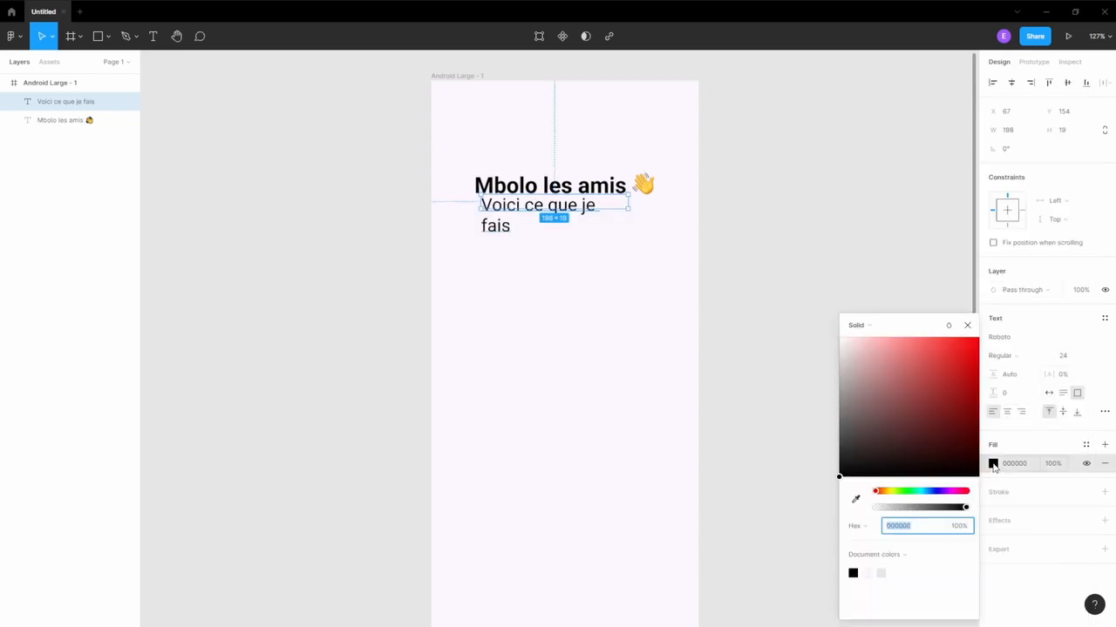
click(842, 362)
drag(843, 363, 836, 381)
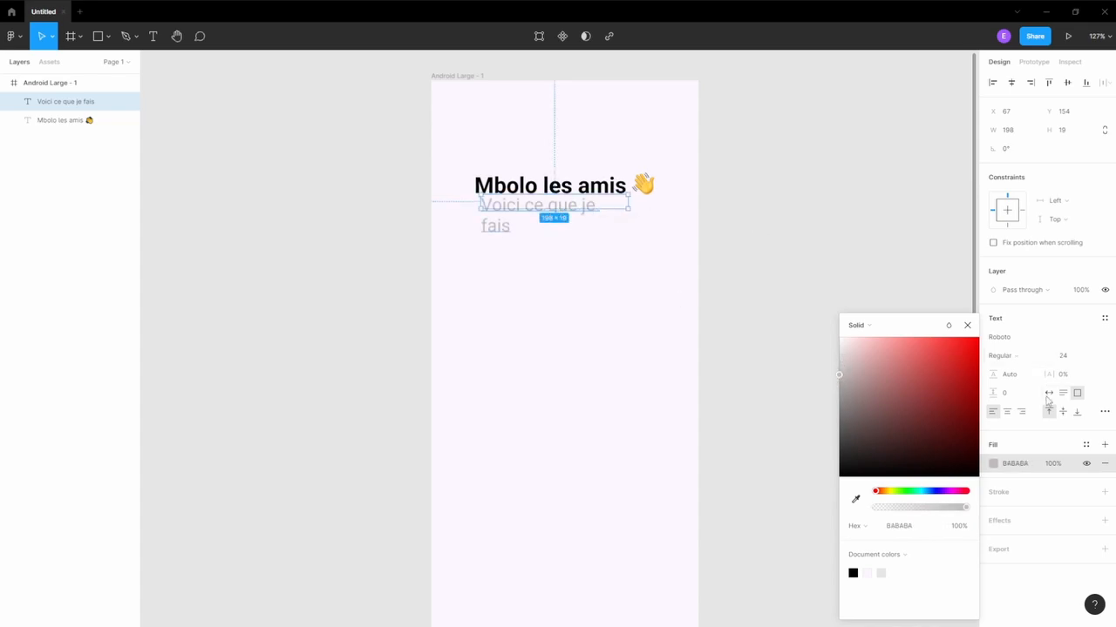
Reduce the subtitle's font size to 18.
click(1075, 357)
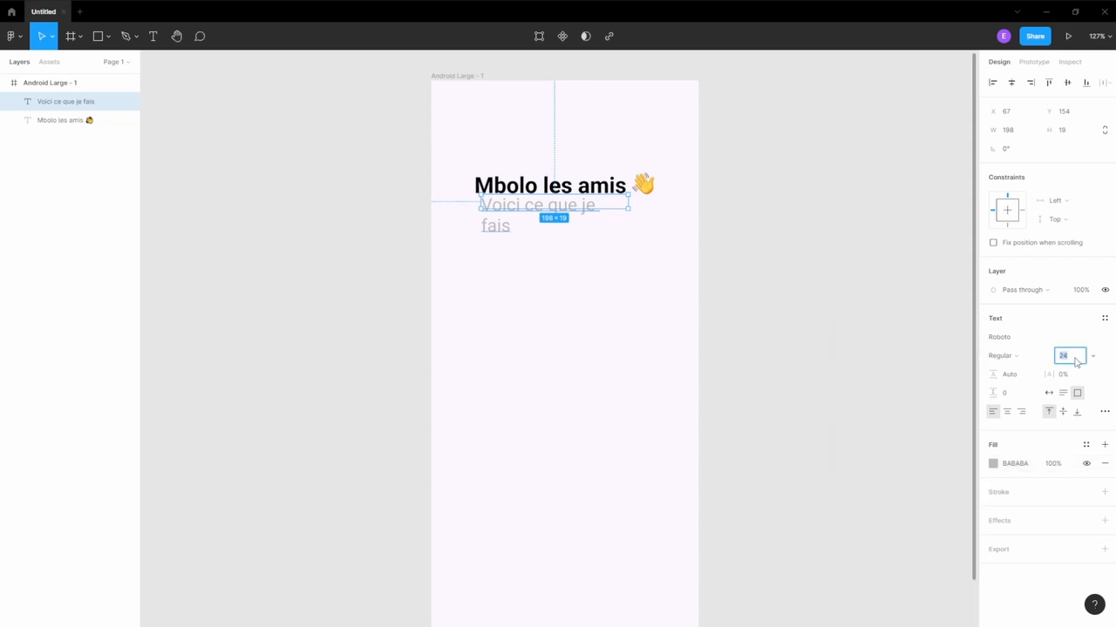
key(Down)
key(Down)
key(Down)
key(Down)
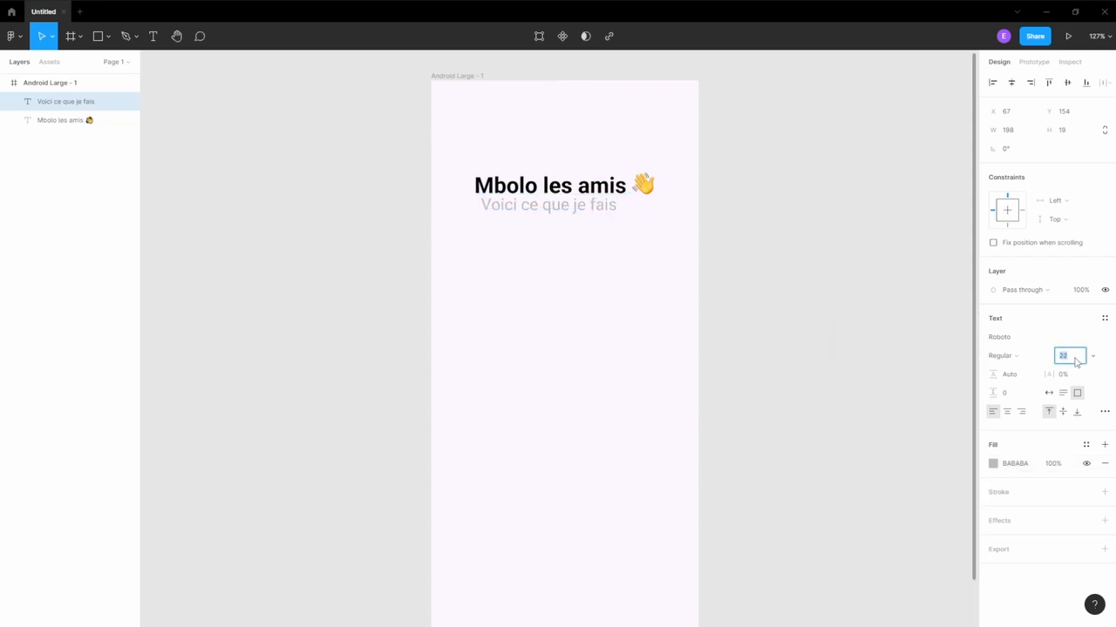
key(Down)
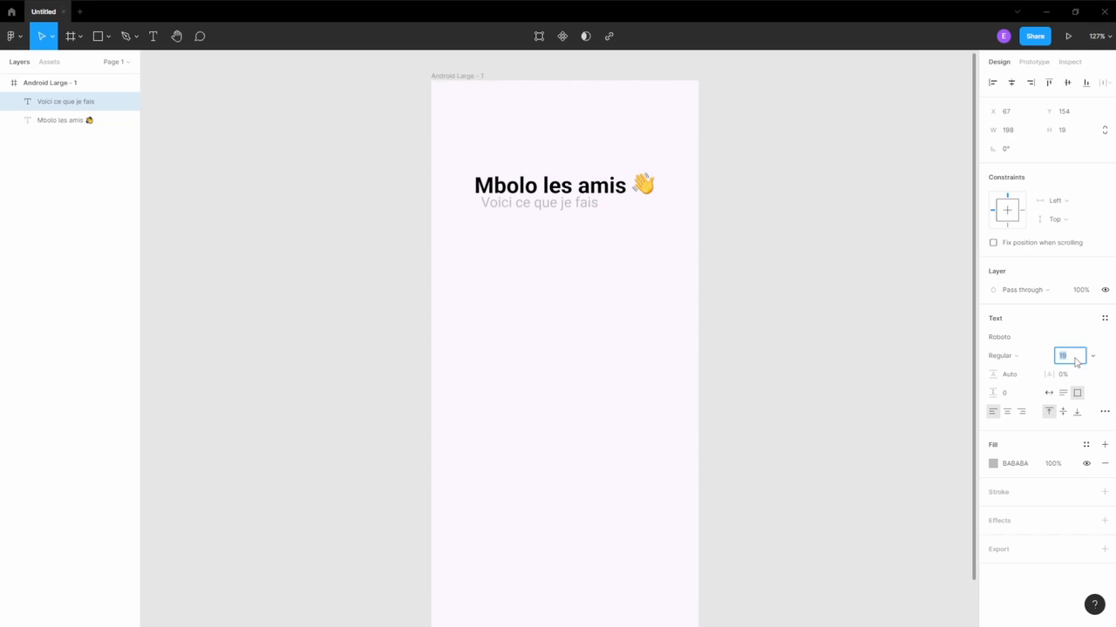
key(Down)
Move the subtitle to about X 81, Y 159 and narrow its text box to about 152 wide.
drag(560, 204, 620, 211)
click(739, 253)
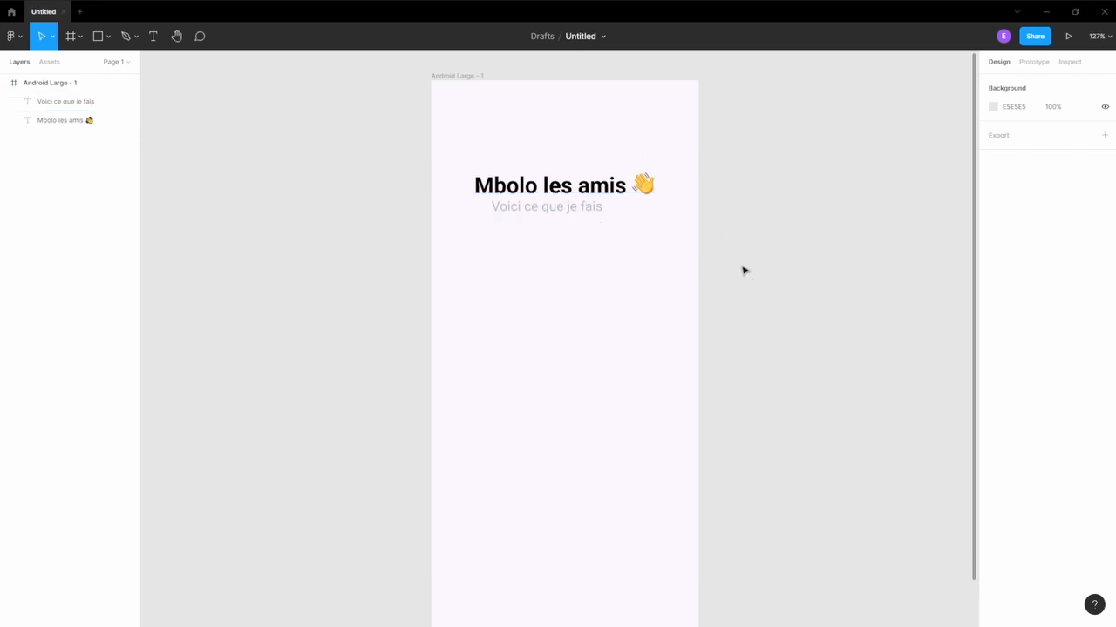
click(603, 210)
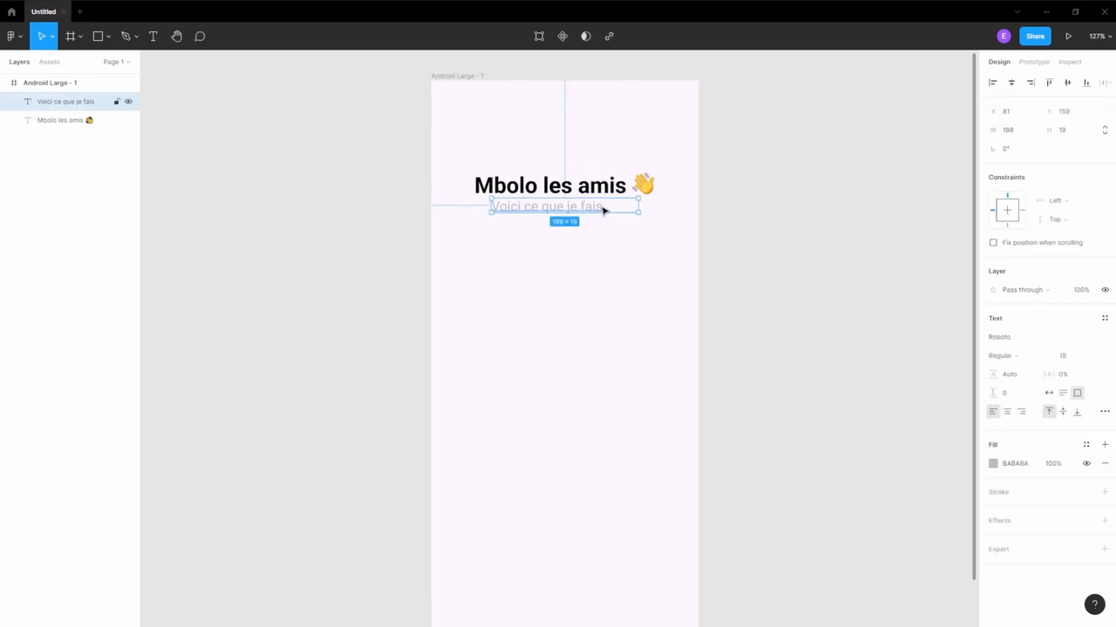
drag(638, 207, 605, 207)
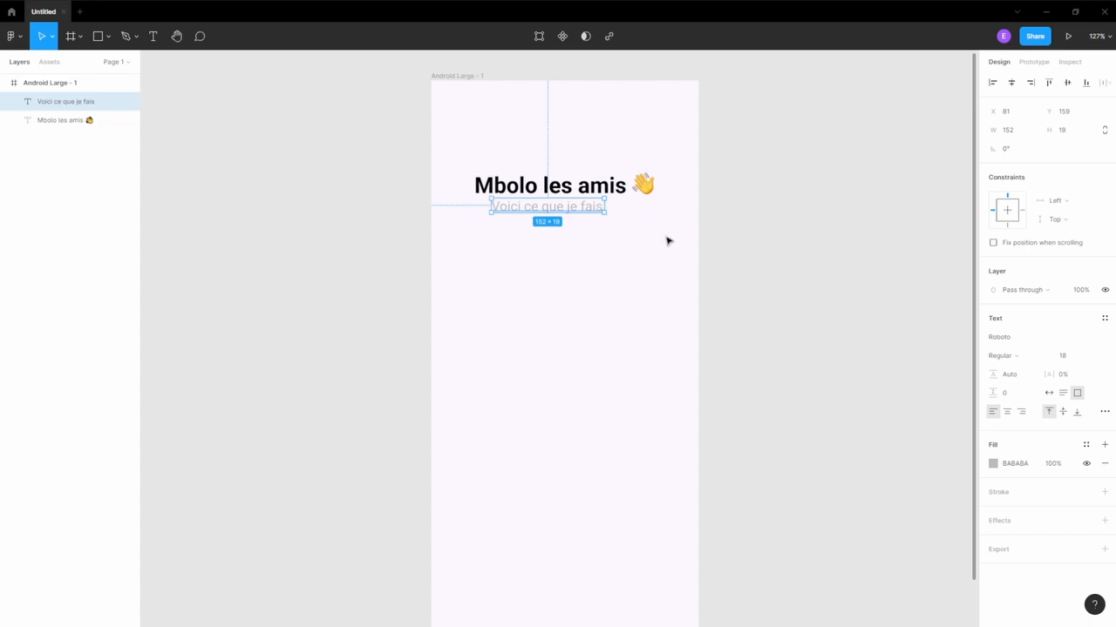
click(758, 242)
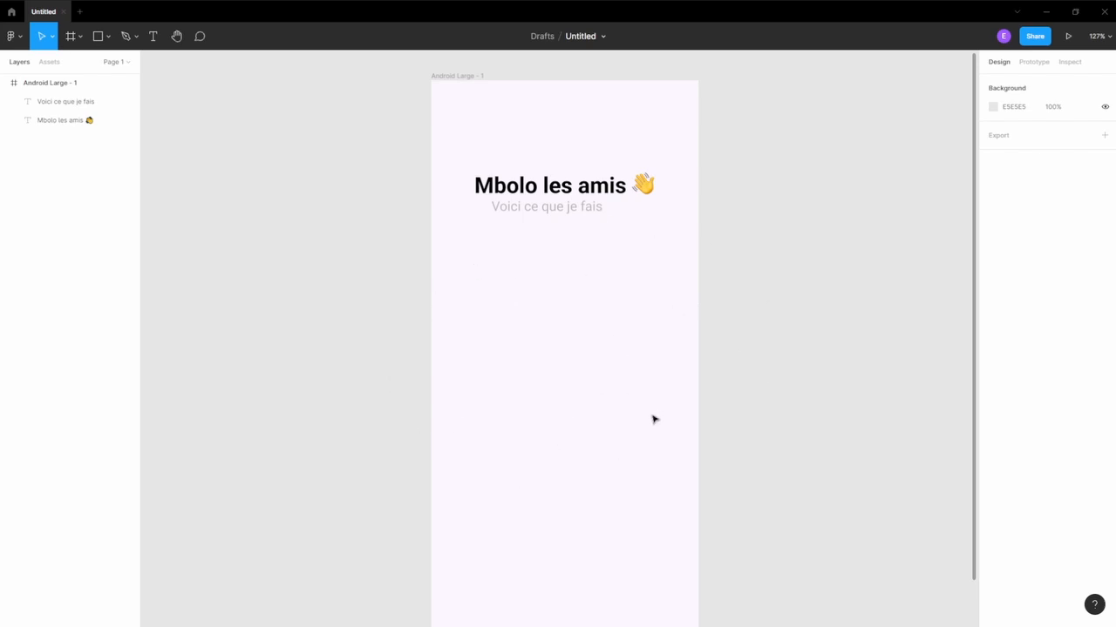
Group the greeting and subtitle texts and rename the group "header".
click(100, 40)
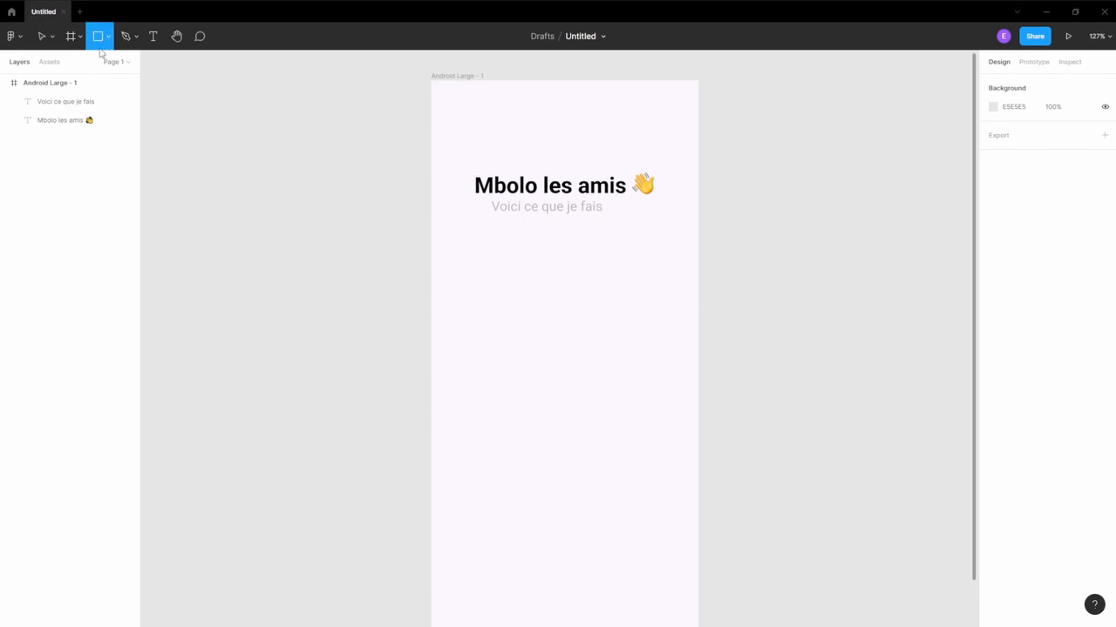
click(69, 106)
shift+click(67, 122)
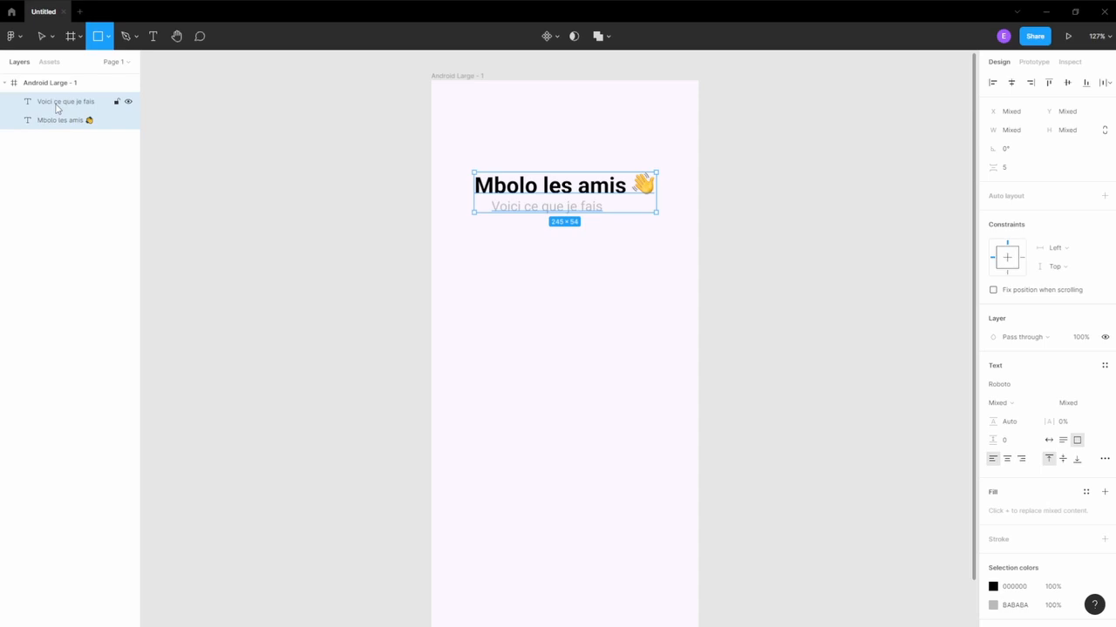
key(ctrl+g)
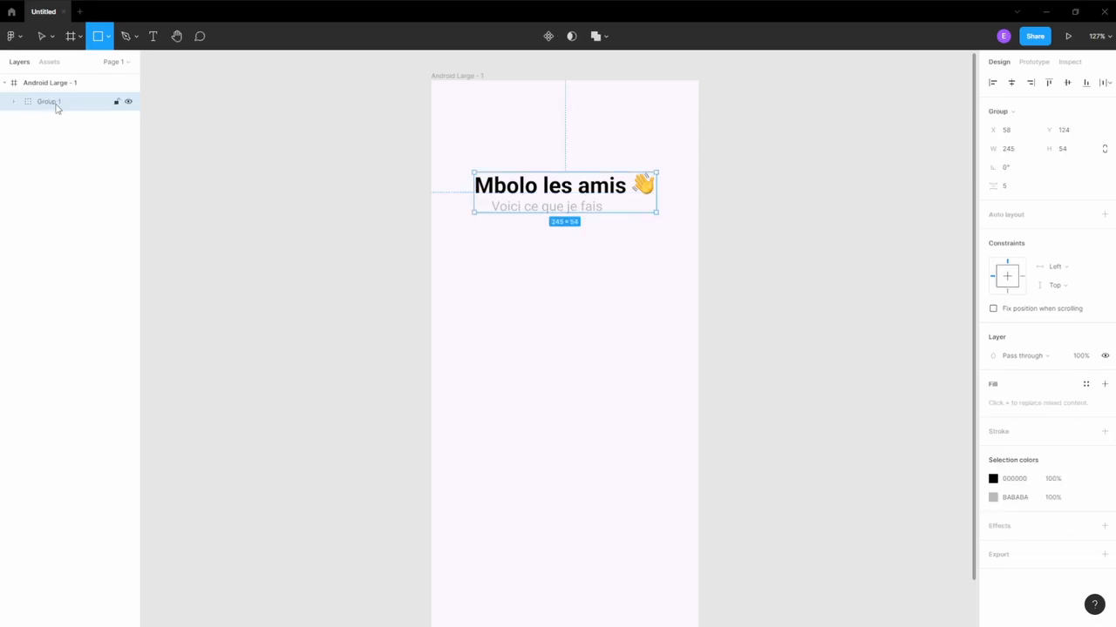
double_click(49, 102)
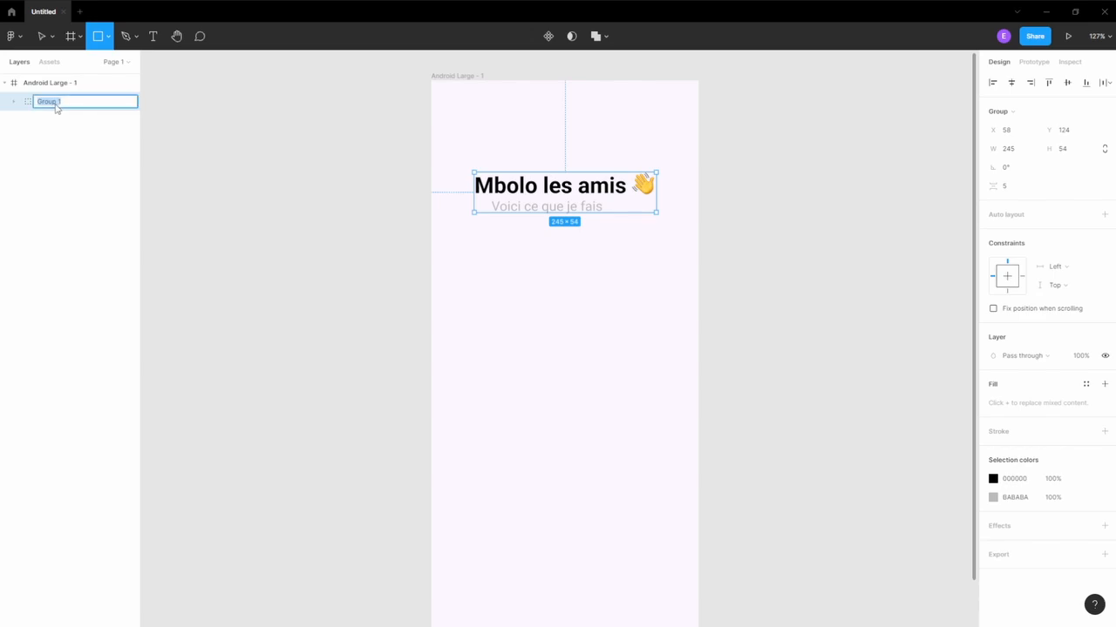
text(ne)
key(Return)
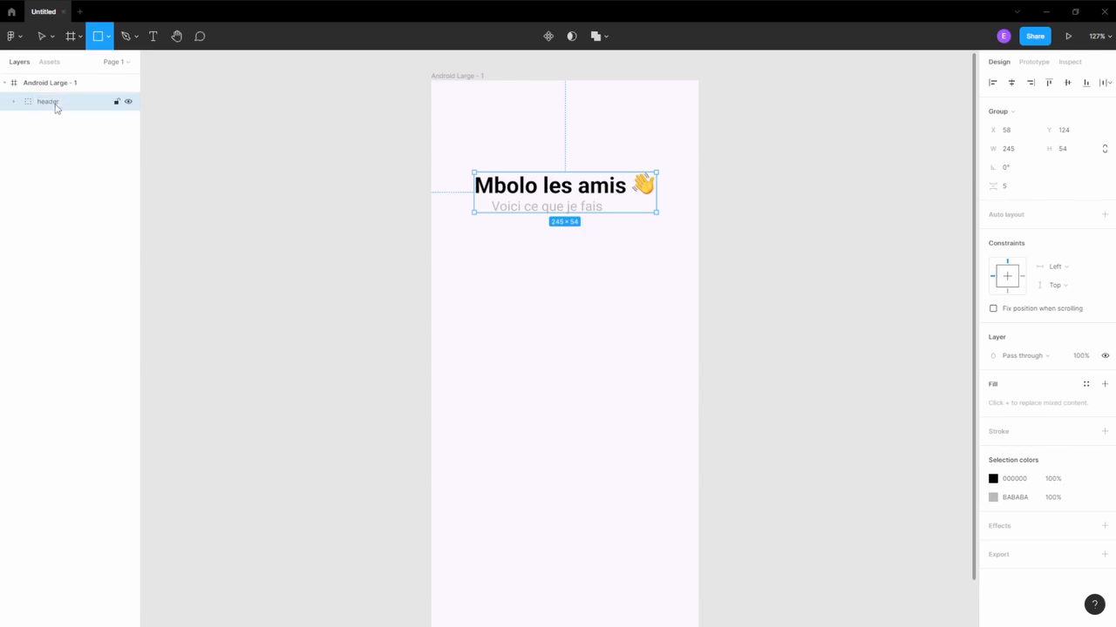
Draw a card rectangle of about 233 × 291 on the frame below the header.
click(794, 349)
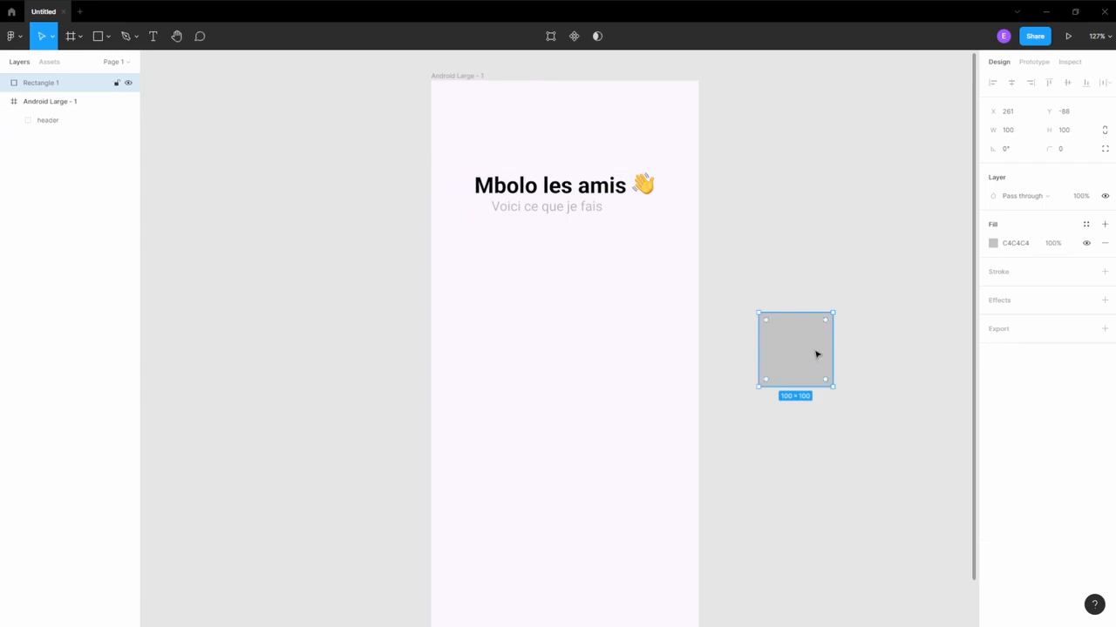
key(Delete)
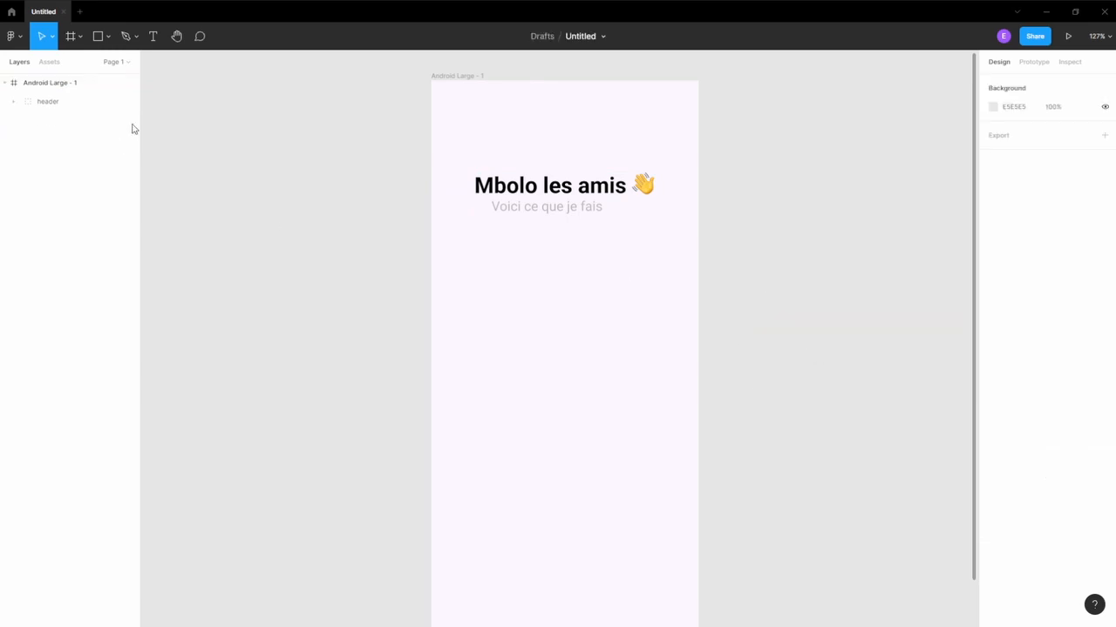
click(97, 35)
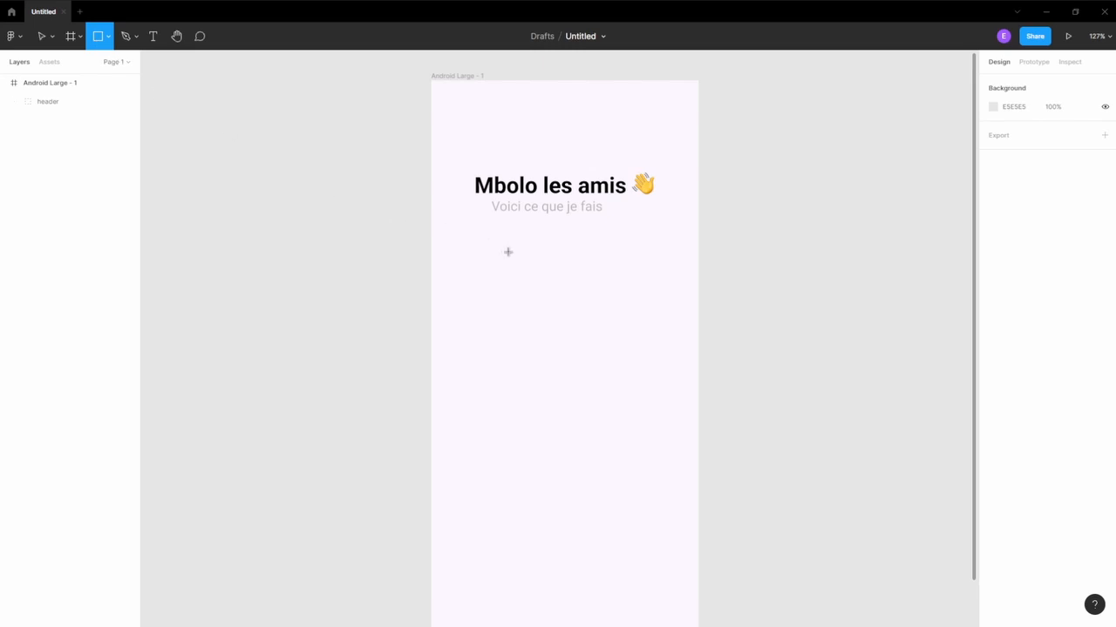
mouse_move(473, 268)
mouse_down()
mouse_move(620, 480)
mouse_move(648, 490)
mouse_up()
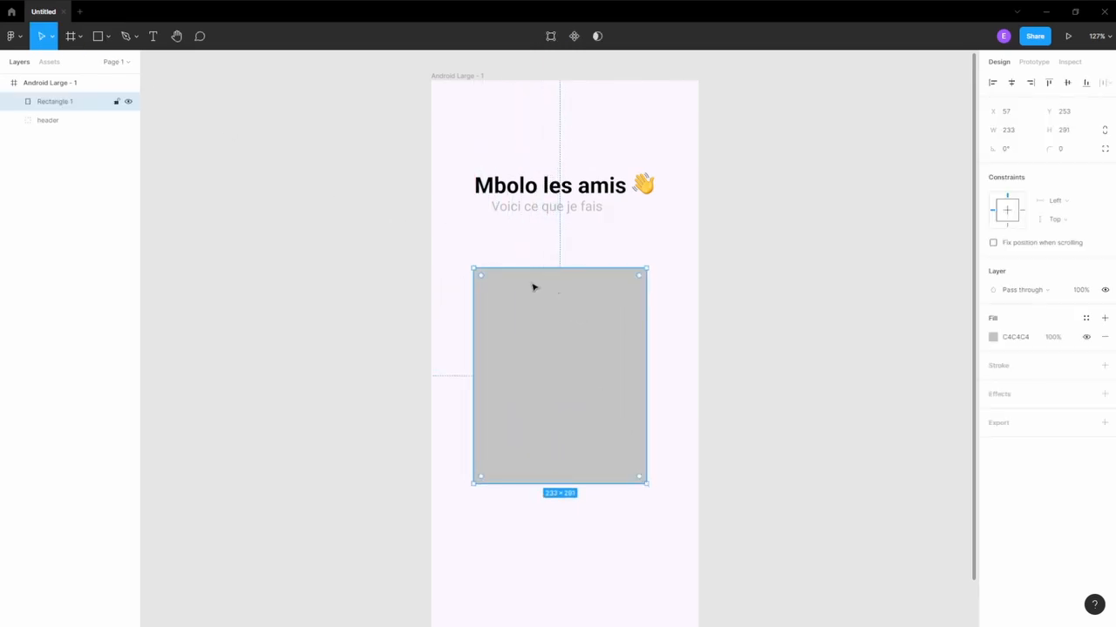
Set the card's corner radius to 20 and stretch it to about 346 high, centred horizontally in the frame.
click(1070, 154)
key(Return)
drag(576, 484, 576, 523)
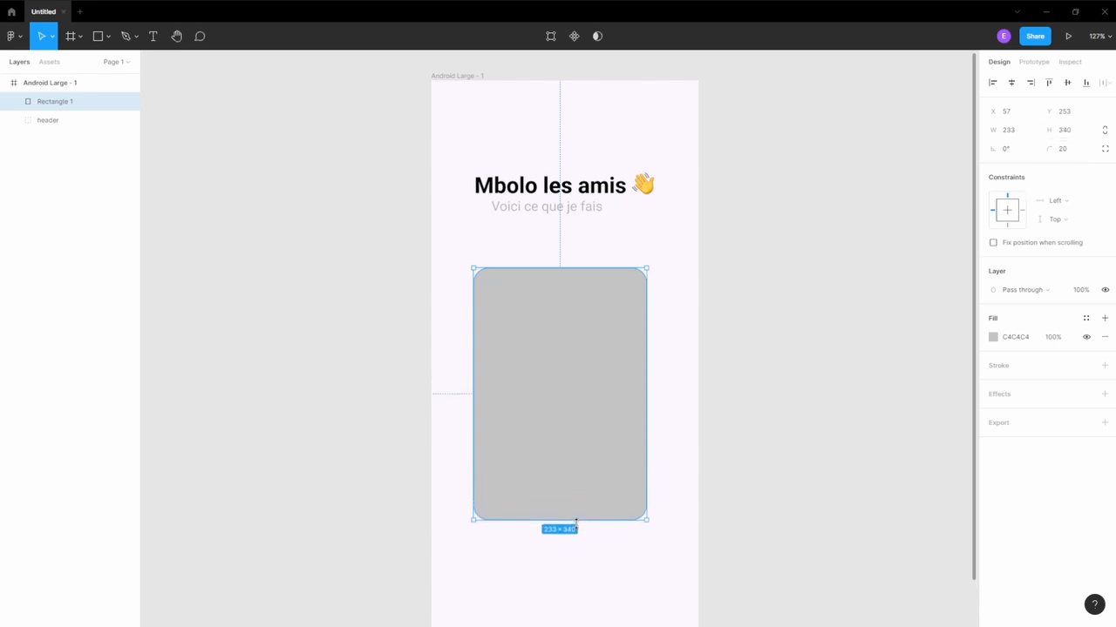
drag(570, 453, 575, 448)
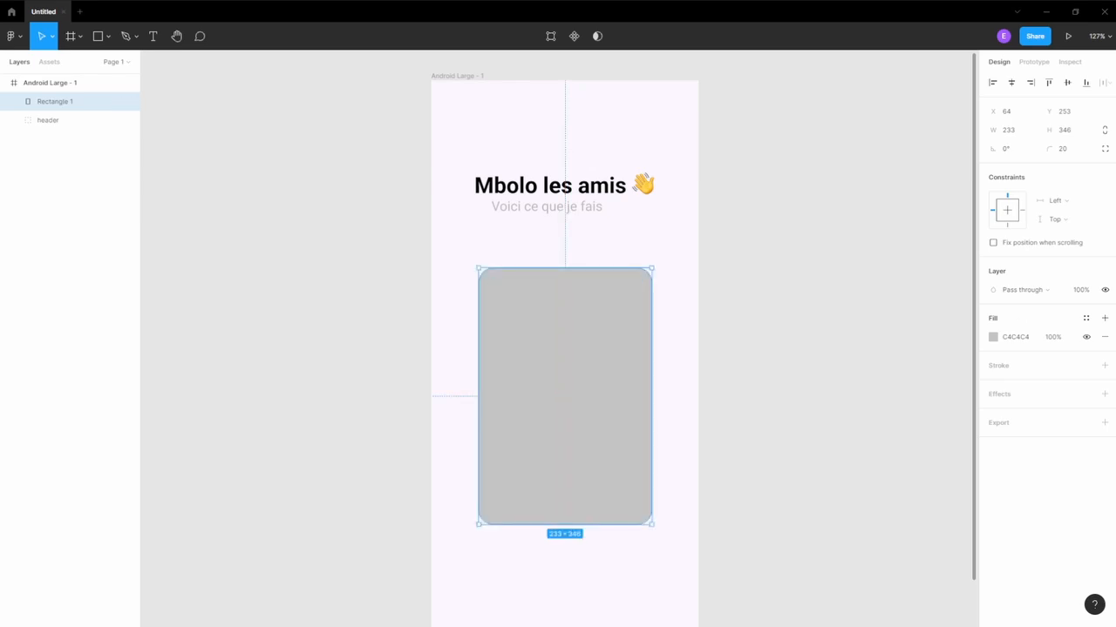
Fill the card with white FFFFFF and move it down to about X 63, Y 303.
click(993, 338)
drag(912, 366, 809, 321)
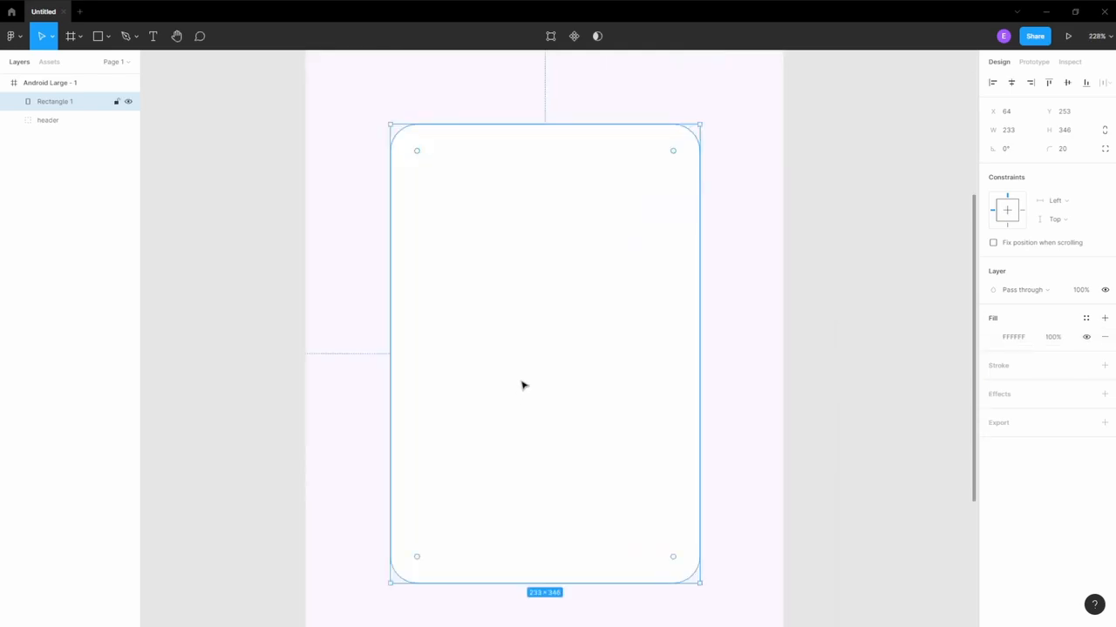
drag(522, 383, 523, 448)
scroll(520, 386, up, 3)
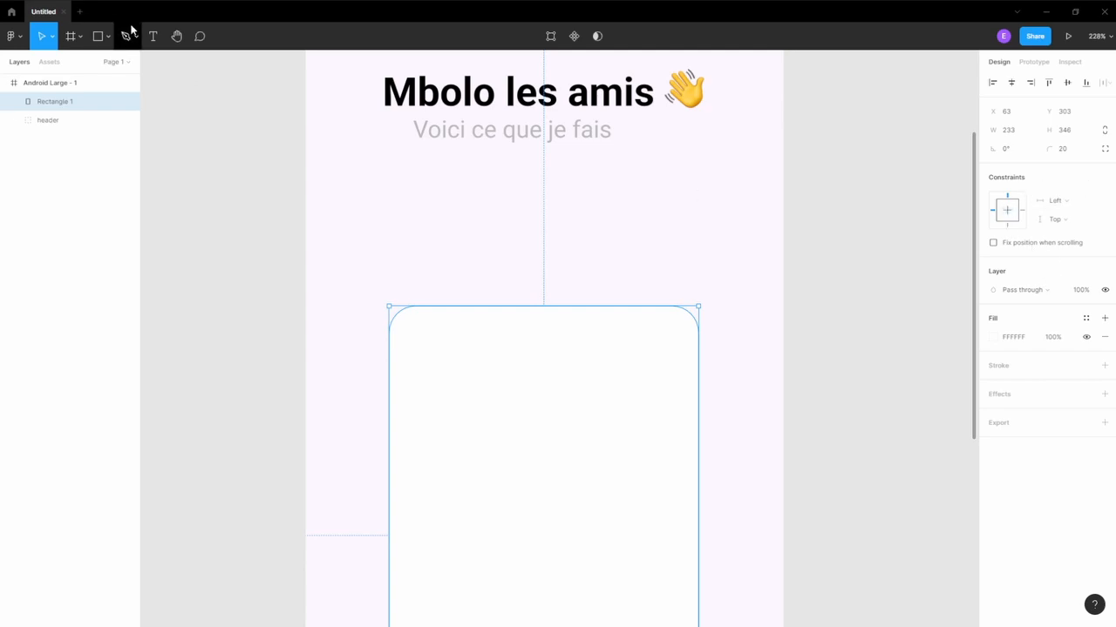
Add the text "Programmation" in a box of about 133 × 23 between the subtitle and the card.
click(152, 39)
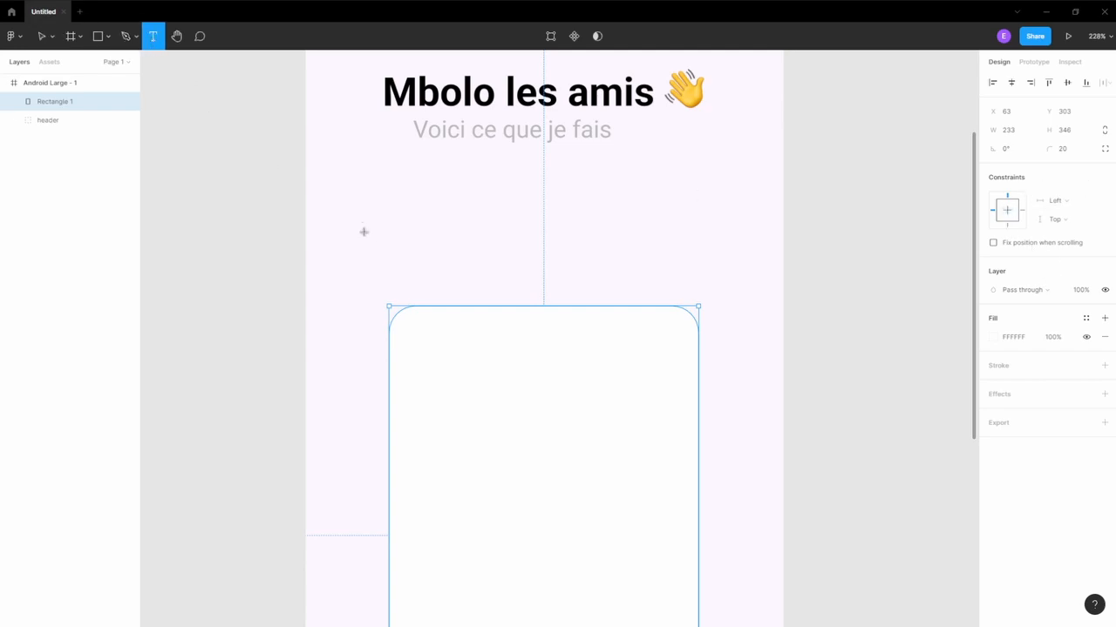
drag(471, 222, 650, 259)
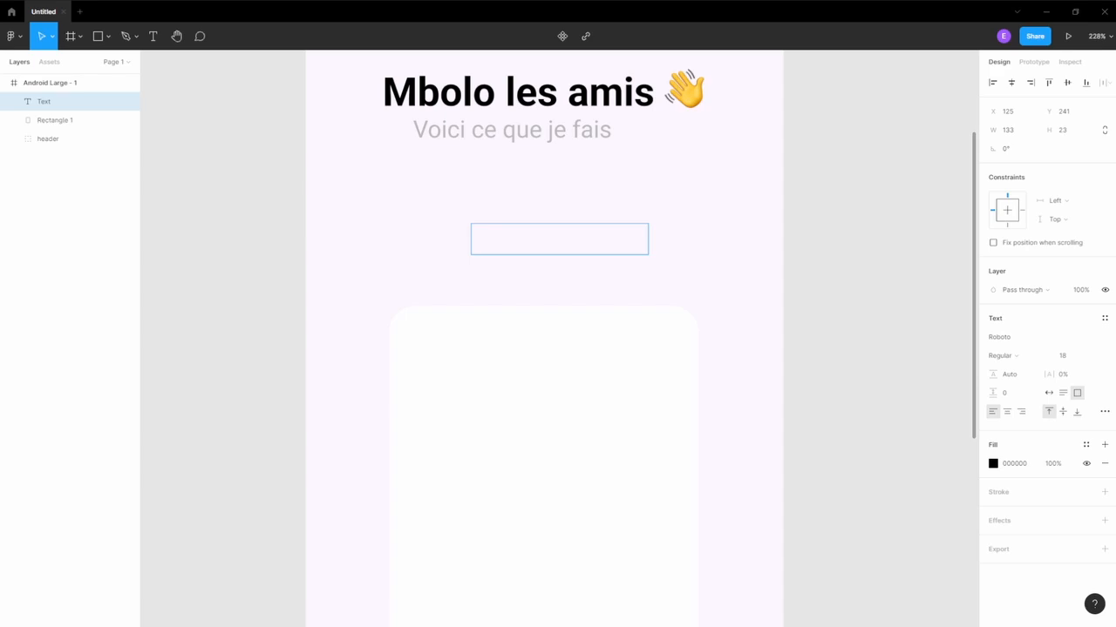
text(Programmation)
Set the "Programmation" label to uppercase letter case and font size 14.
double_click(532, 240)
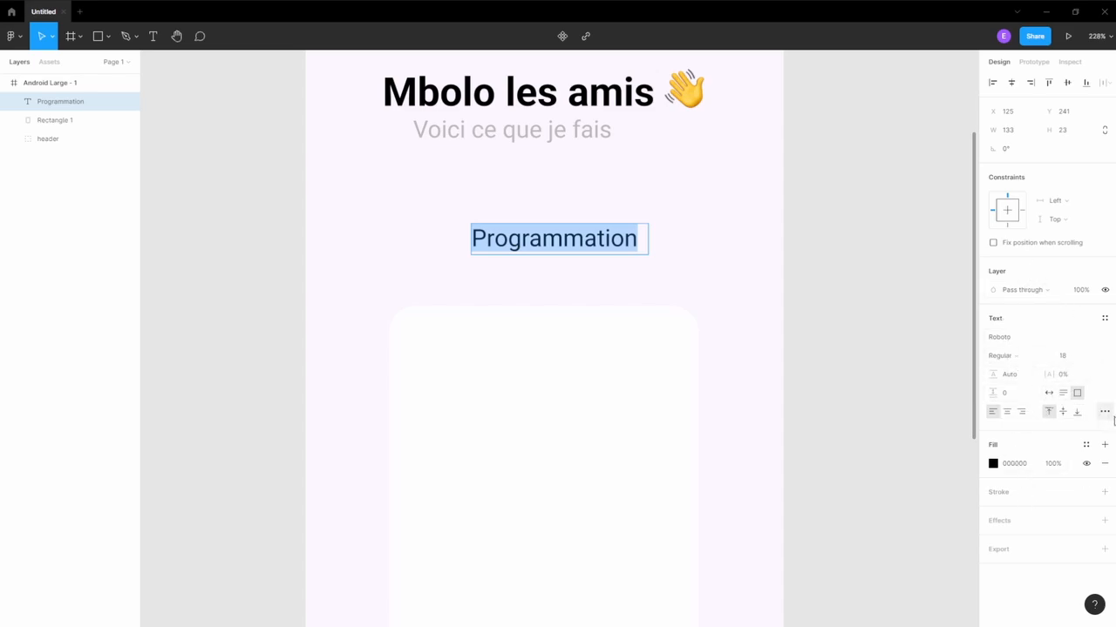
click(1109, 415)
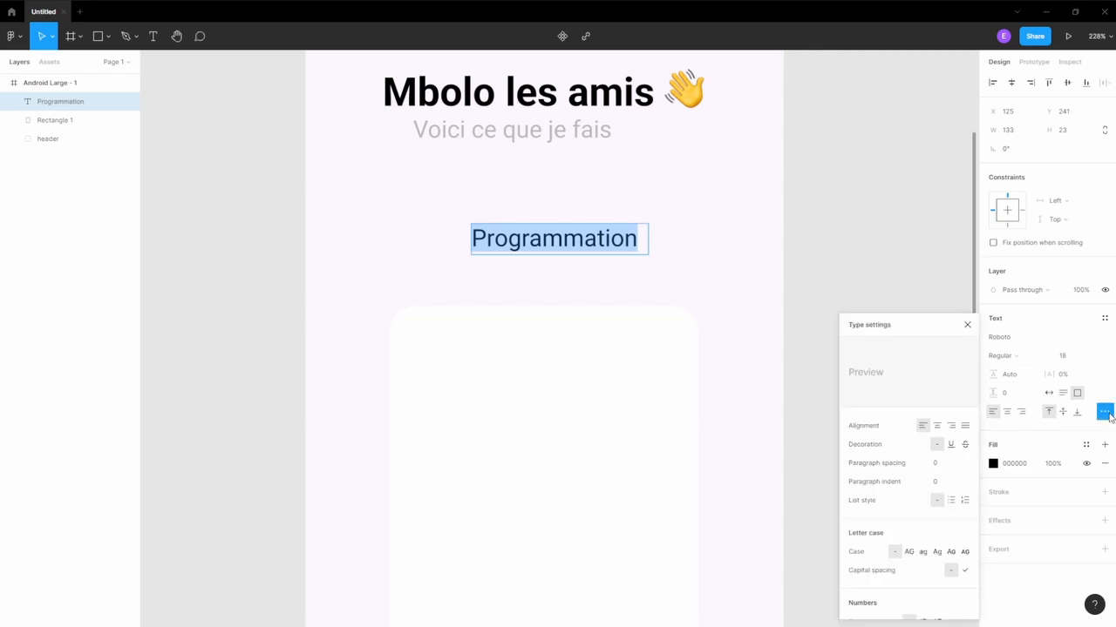
click(910, 553)
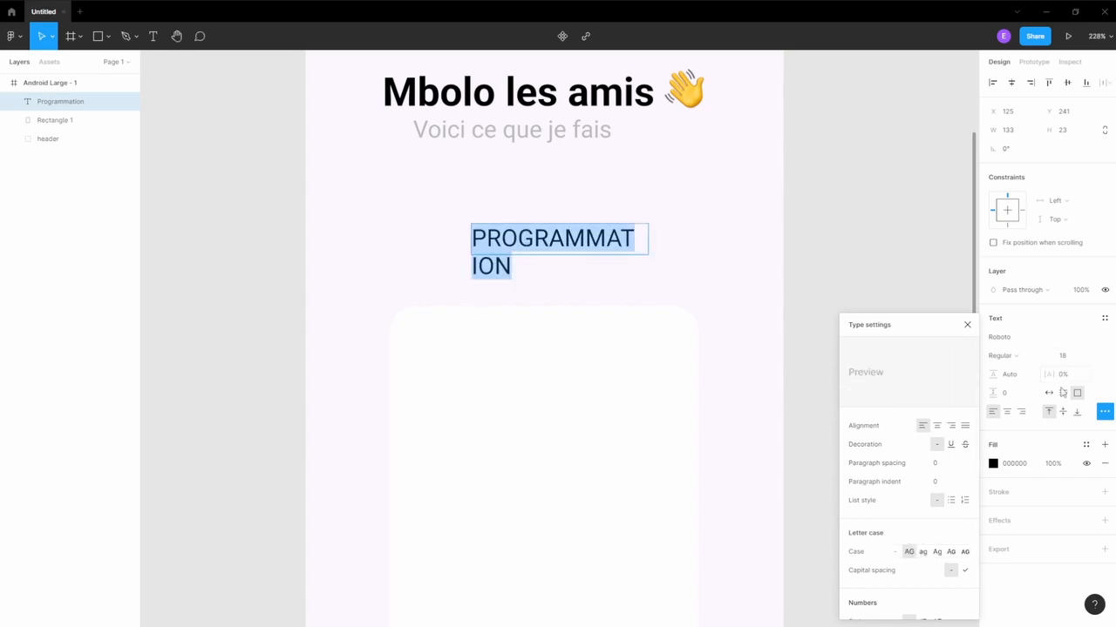
click(1097, 360)
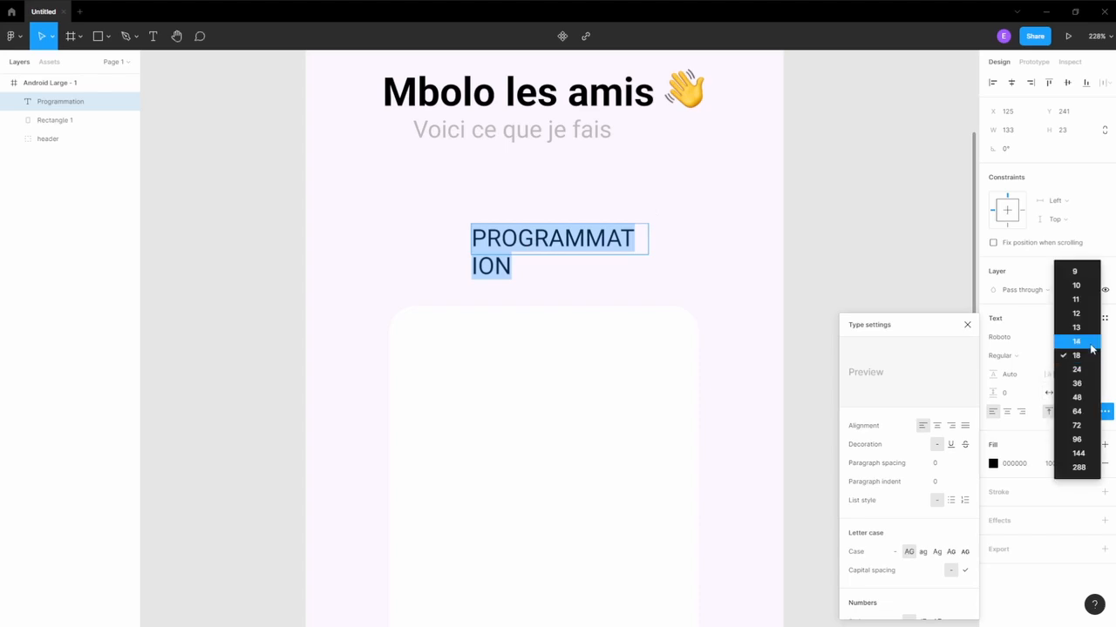
click(1091, 341)
Shrink the "Programmation" text box to fit its text, 120 × 16.
double_click(548, 254)
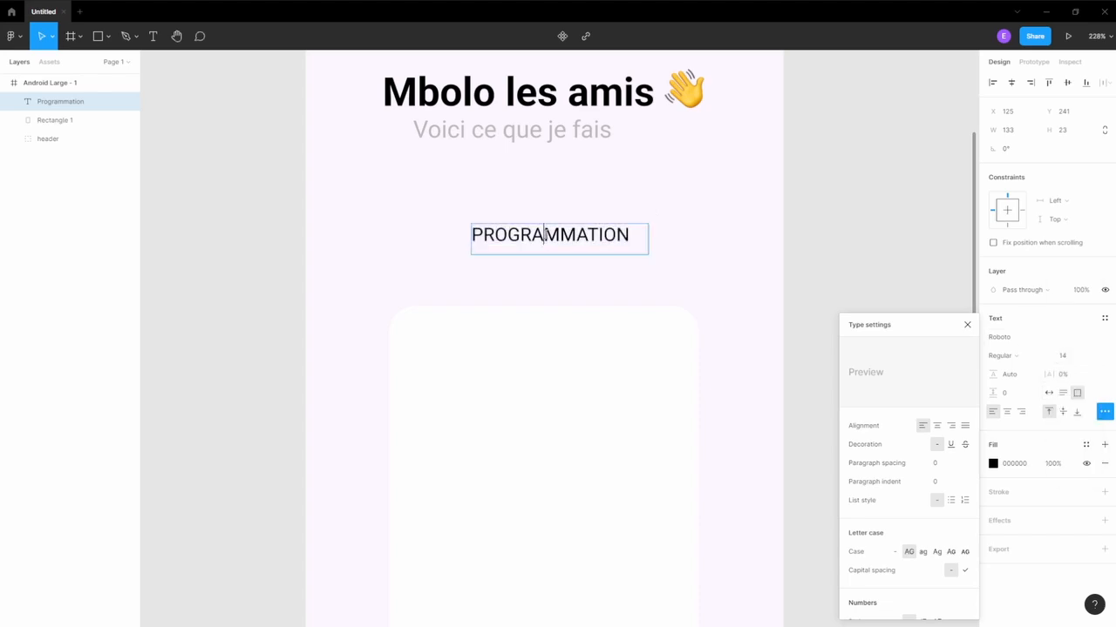
double_click(546, 236)
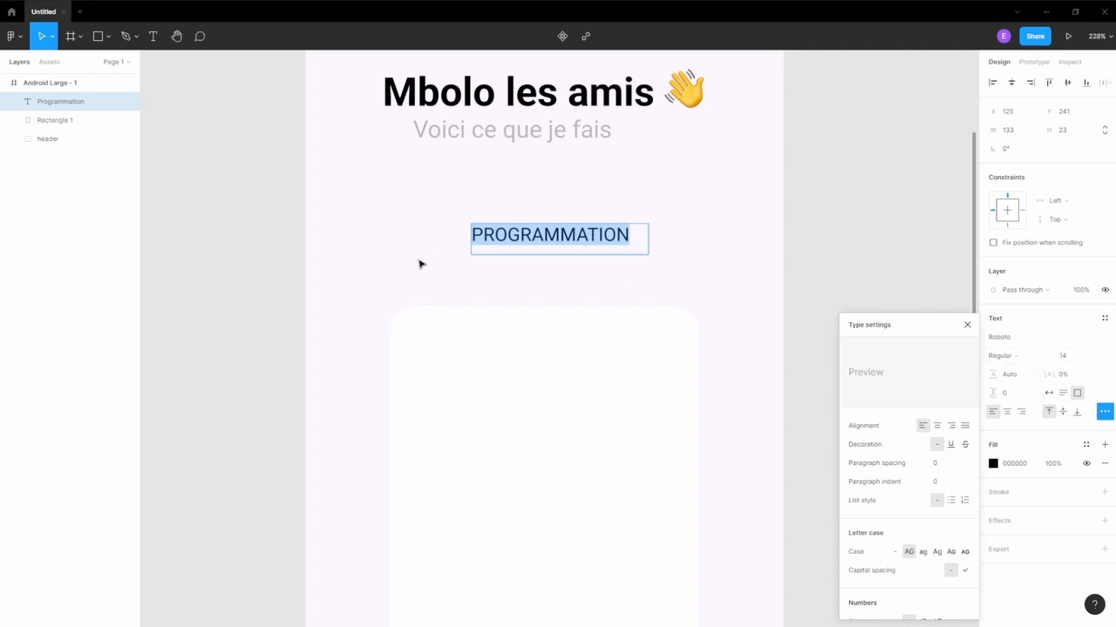
key(Escape)
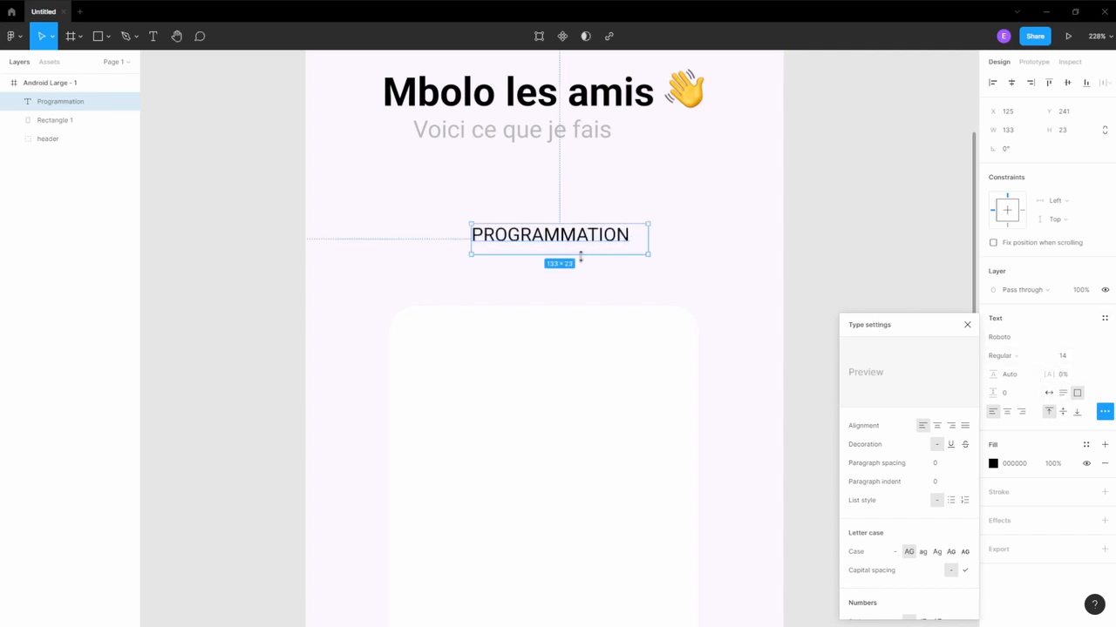
double_click(579, 256)
double_click(646, 233)
double_click(633, 234)
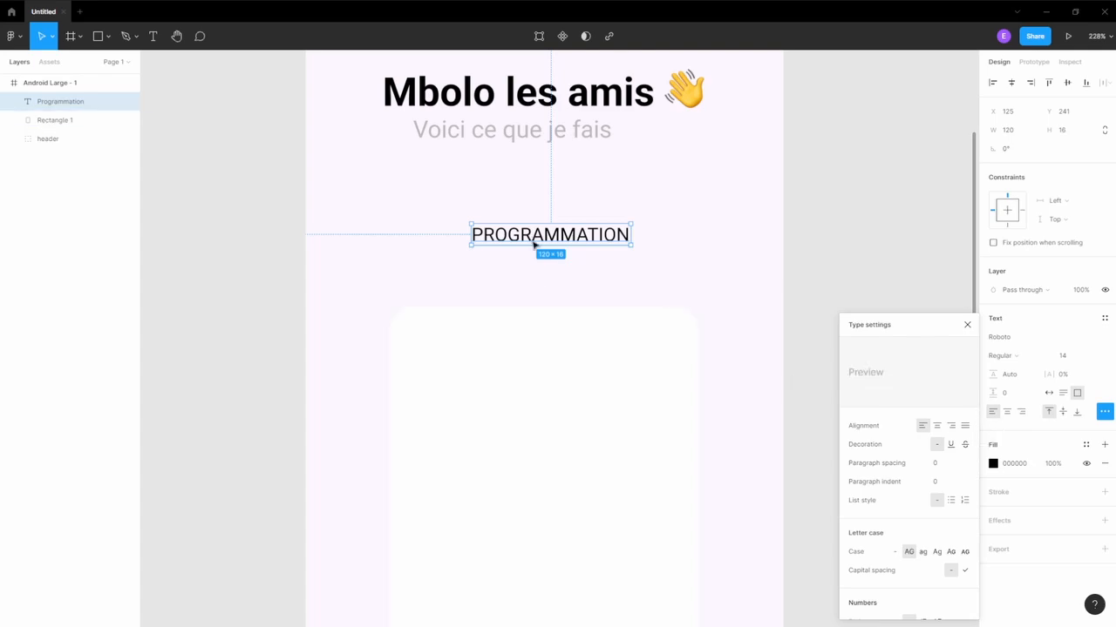
Duplicate the "Programmation" label beside it at about X 258, Y 241 and change the copy's text to "Design".
drag(523, 241, 700, 240)
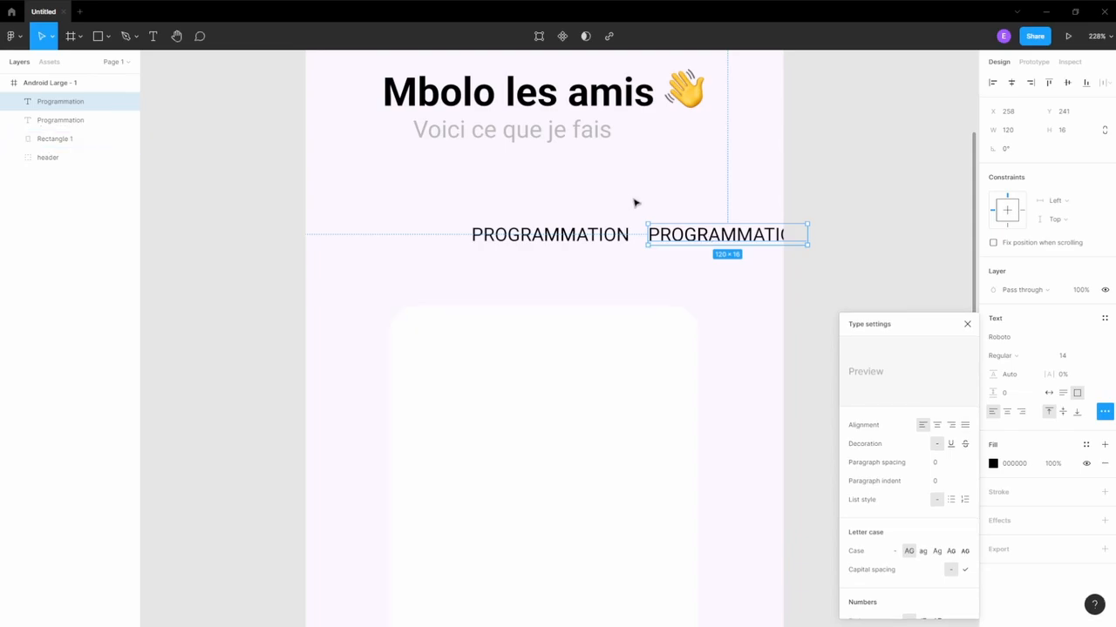
double_click(698, 235)
text(Design)
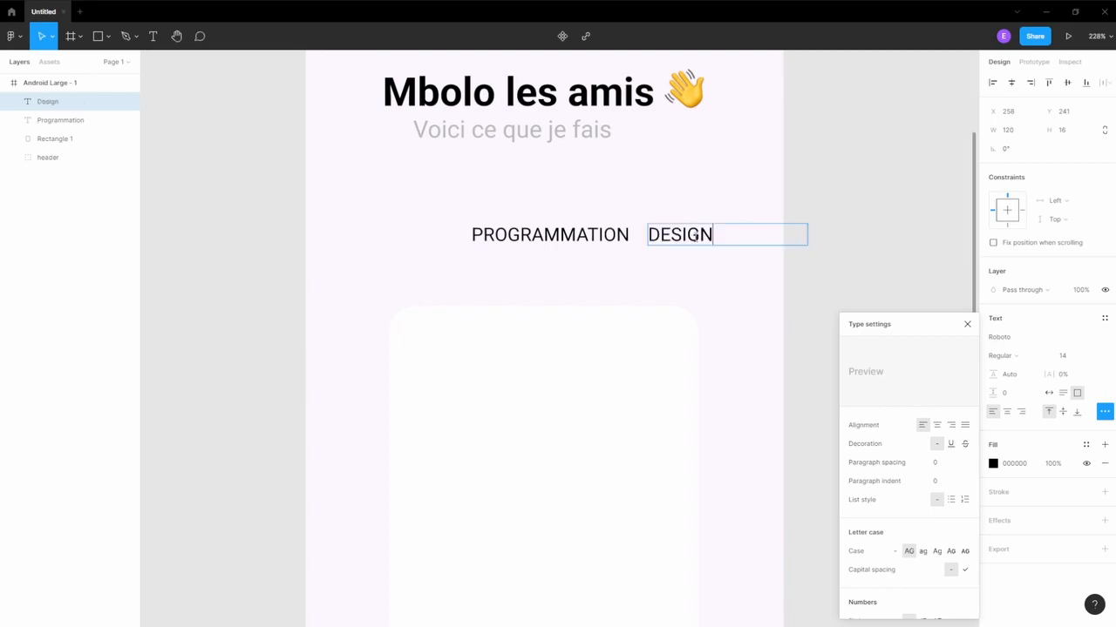
Narrow the "Design" label's box to 50 wide and add a copy of it reading "Infographie" at about X 42, Y 241.
key(Escape)
drag(807, 236, 394, 235)
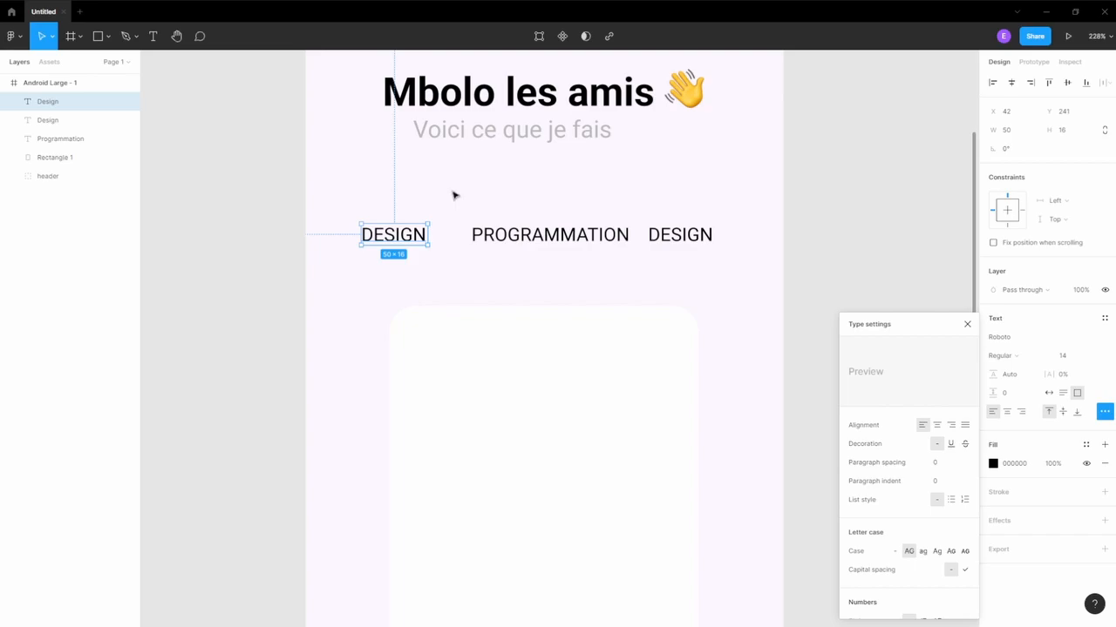
double_click(393, 236)
text(Infographie)
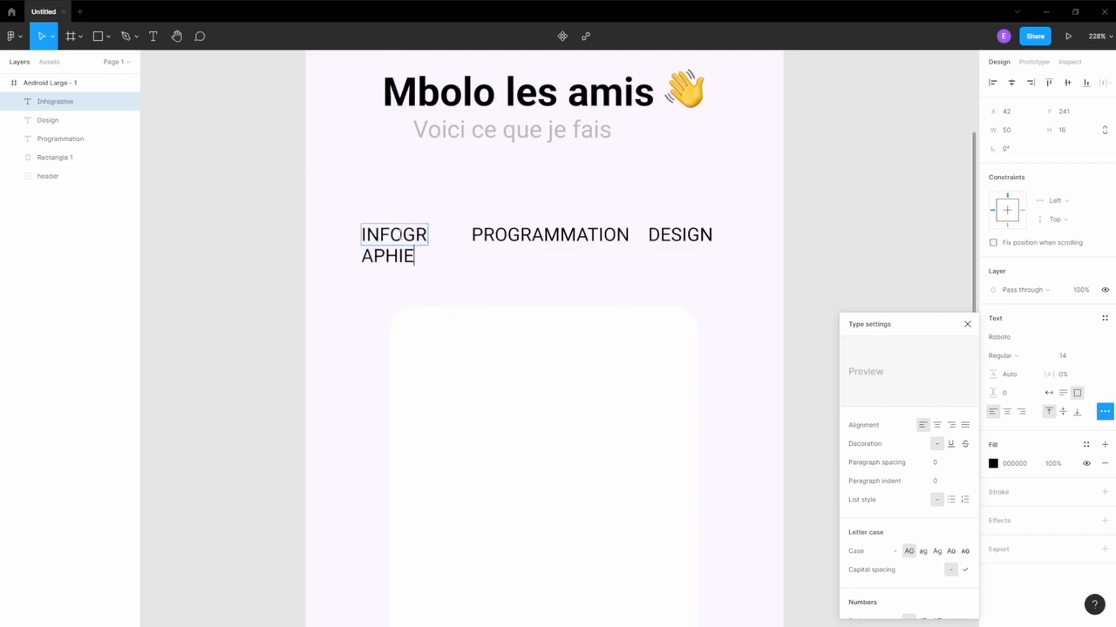
Widen the "Infographie" text box to about 92 so the word fits on one line.
key(Escape)
drag(360, 234, 315, 232)
drag(426, 236, 443, 234)
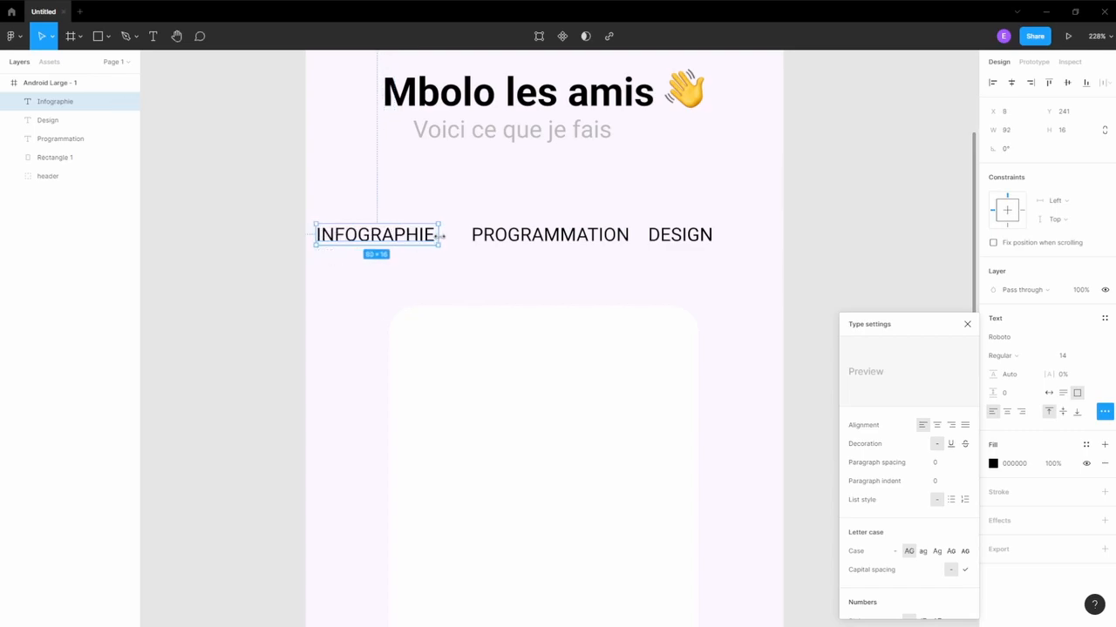
Set the "Programmation" label to Medium weight and widen its text box so the word fits on one line.
double_click(572, 235)
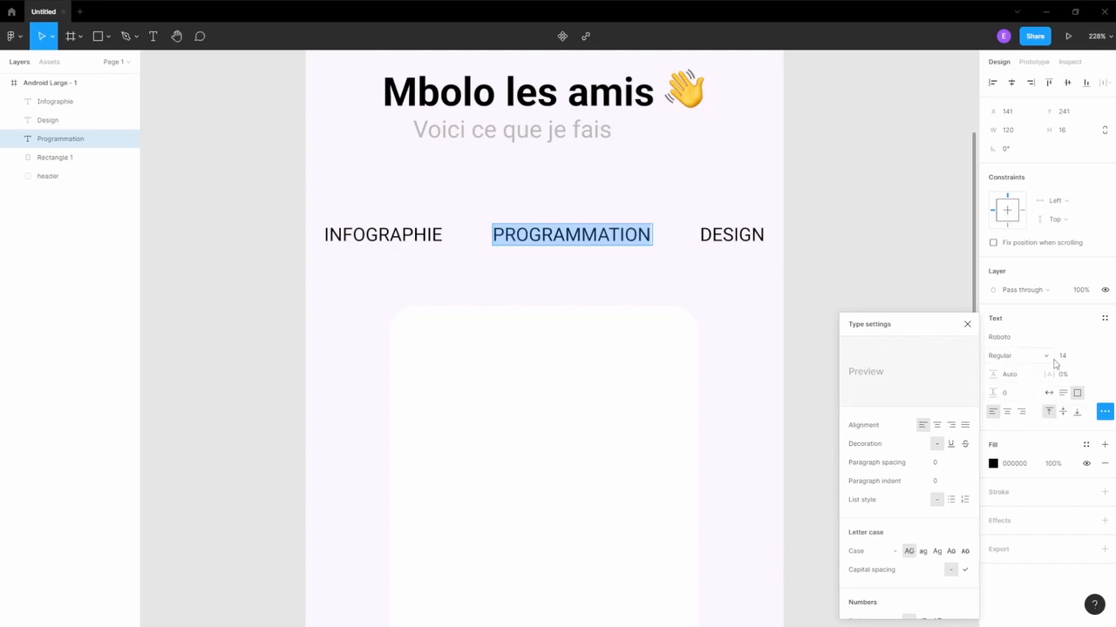
click(1016, 357)
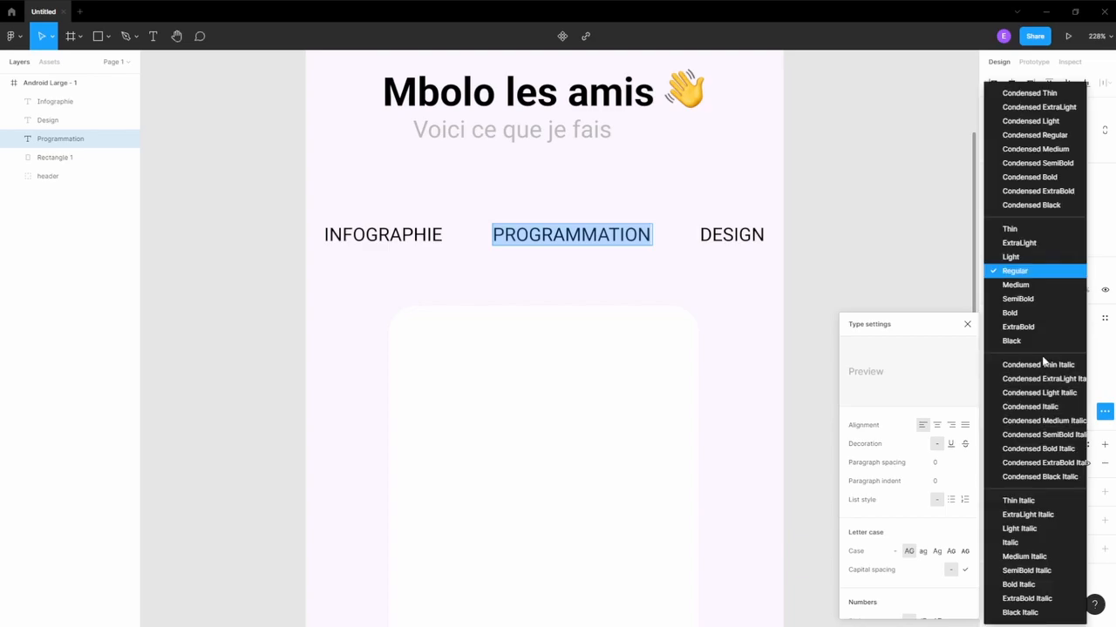
click(1024, 287)
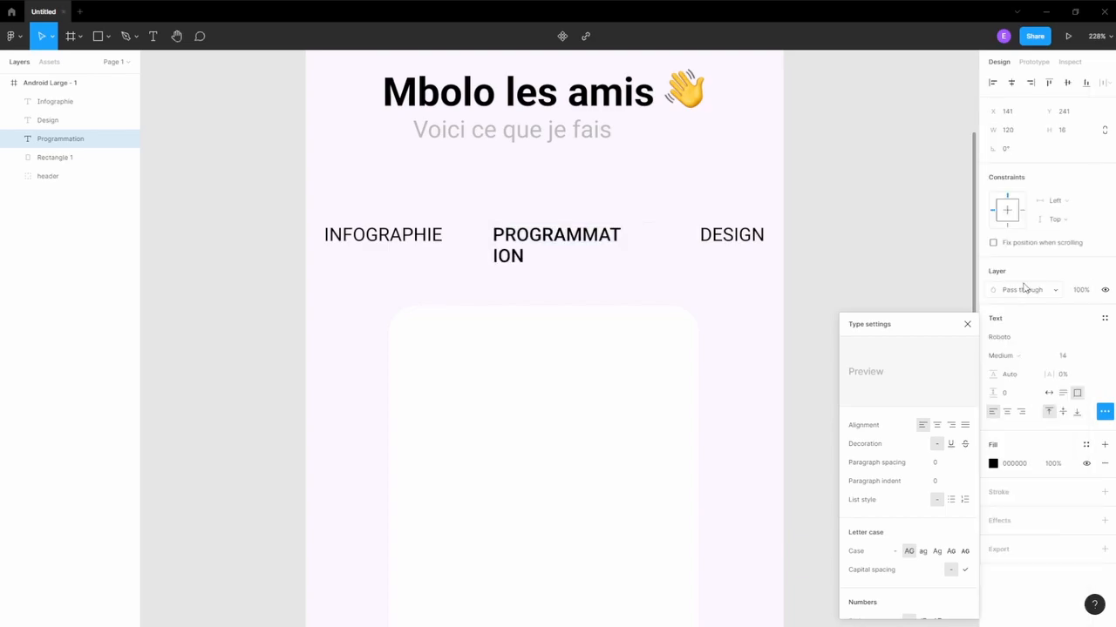
double_click(580, 236)
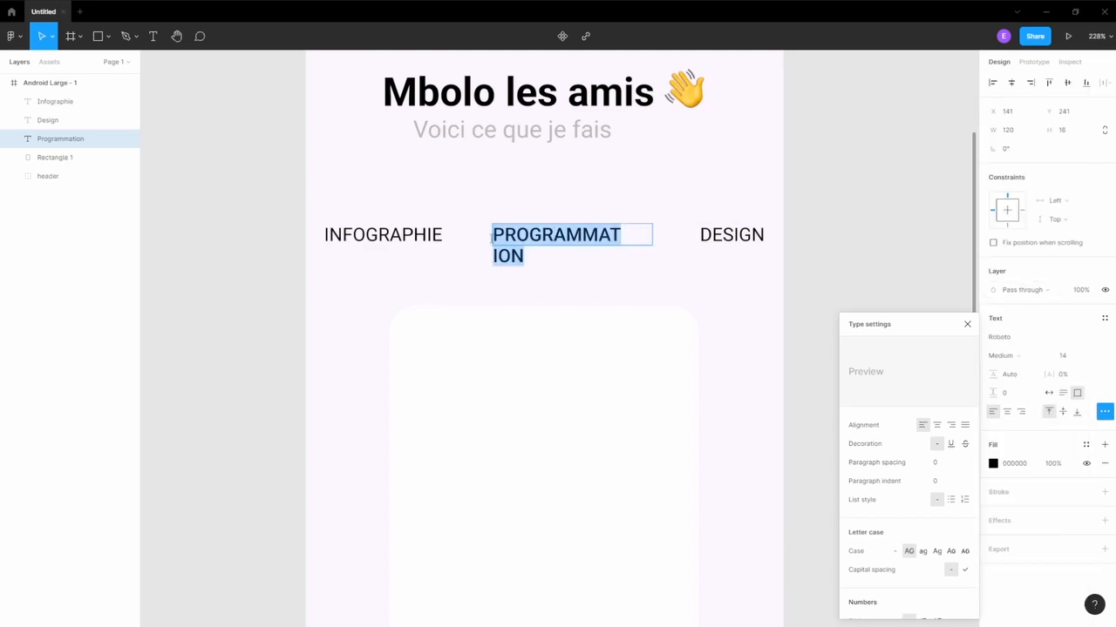
key(Escape)
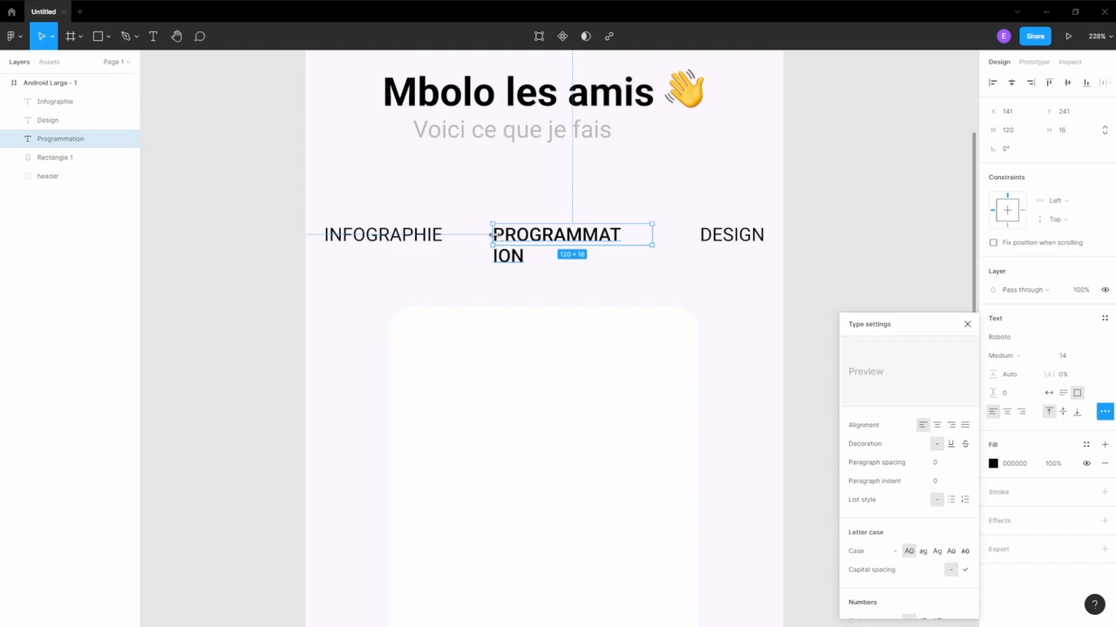
drag(491, 236, 485, 236)
Set the "Infographie" and "Design" labels to font size 12 with a light grey CBCBCB fill.
click(412, 237)
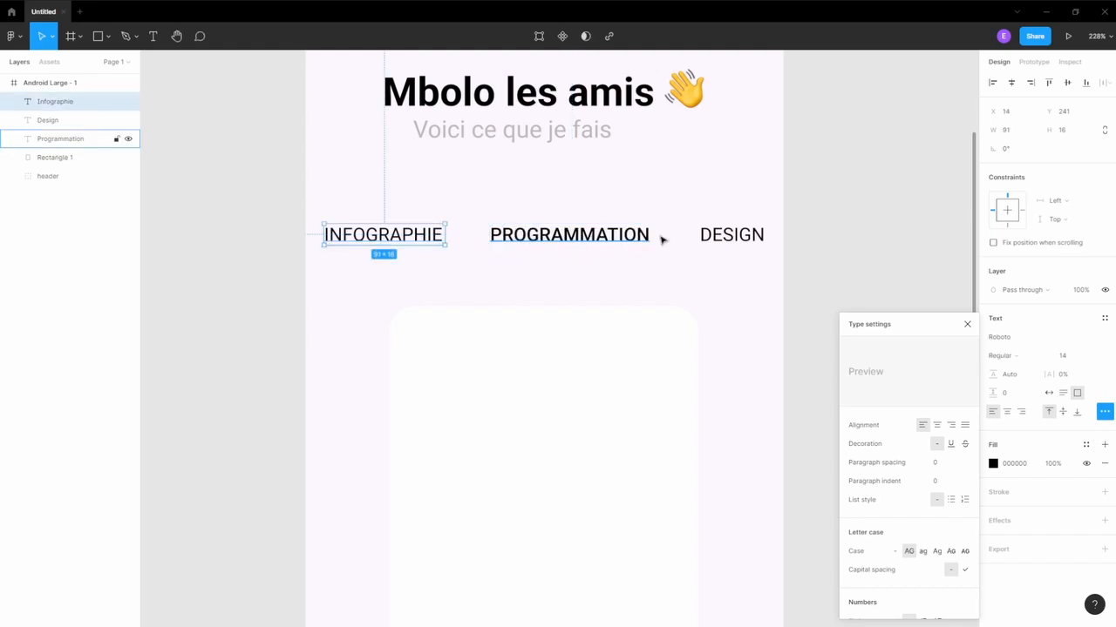
shift+click(749, 238)
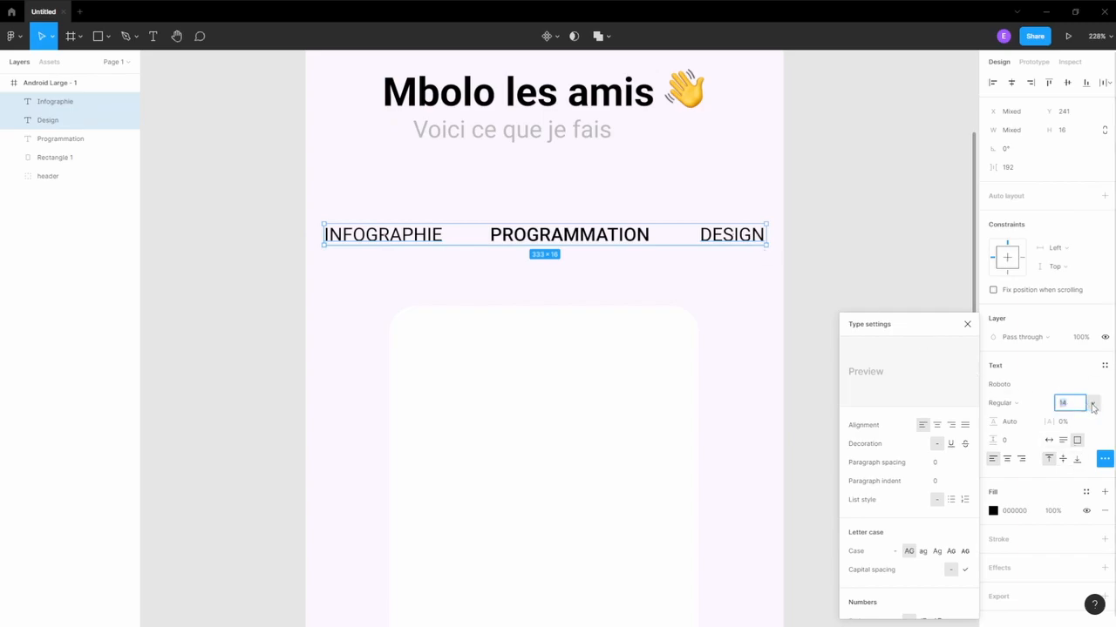
click(1091, 404)
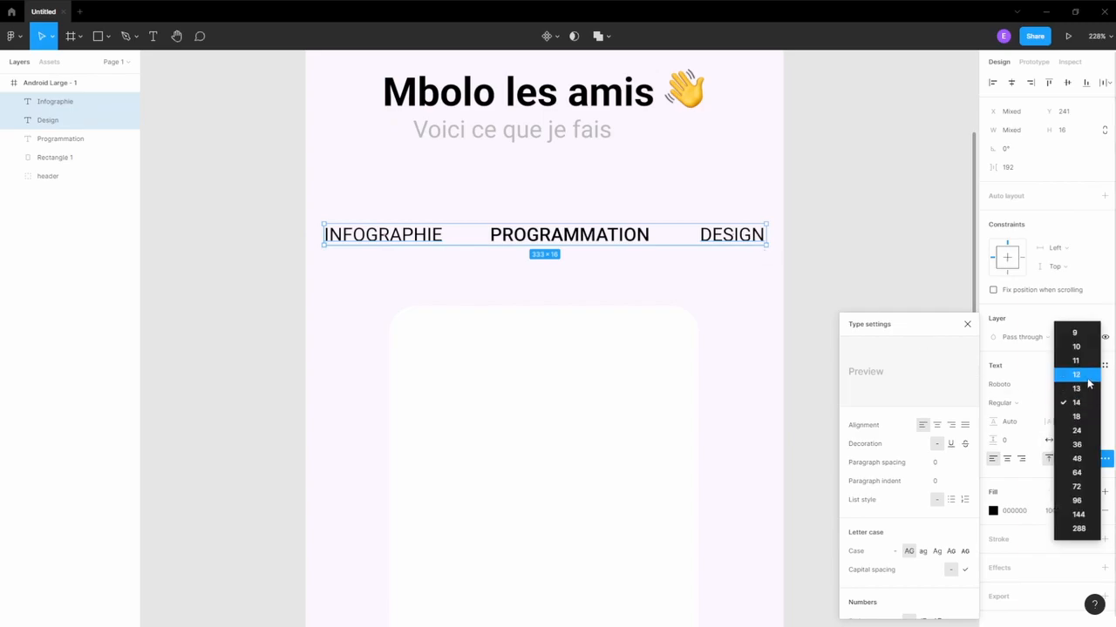
click(1087, 378)
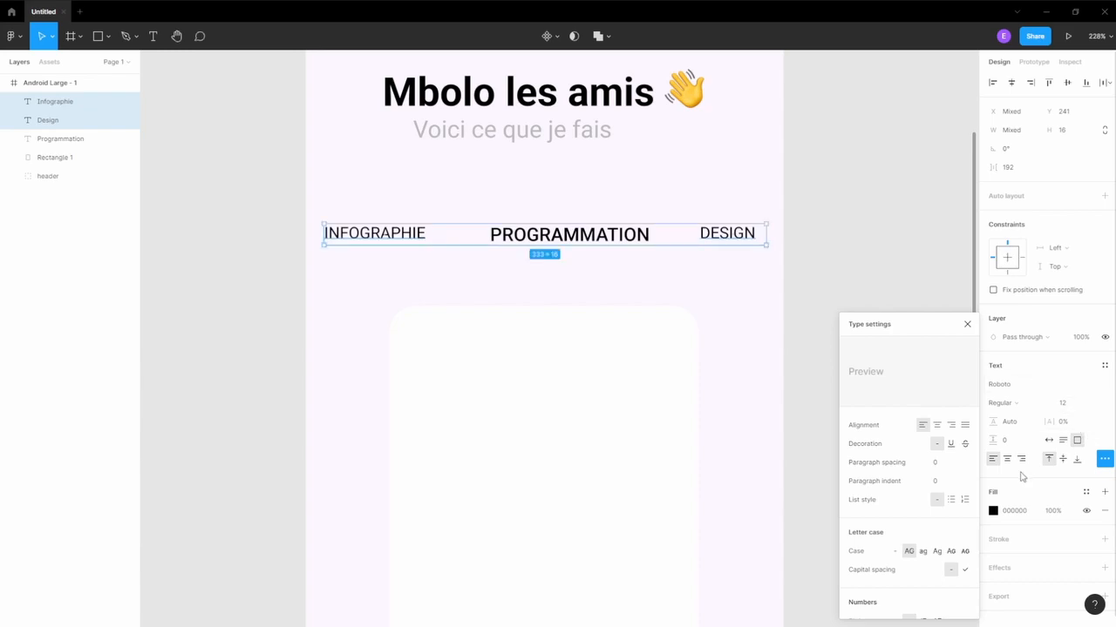
click(993, 512)
drag(856, 368, 838, 373)
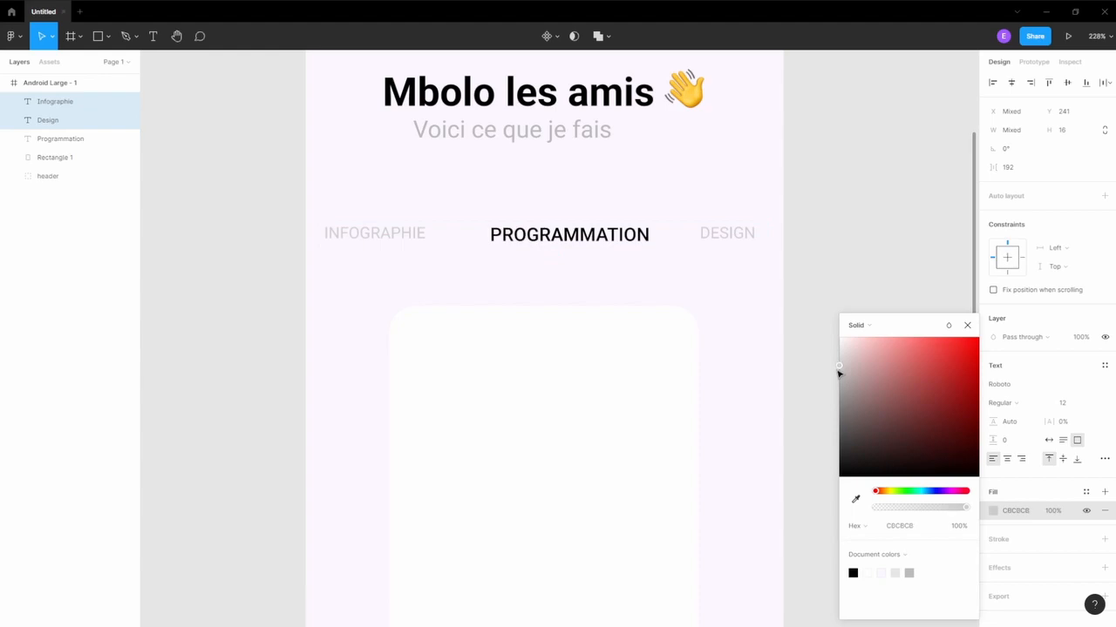
click(755, 274)
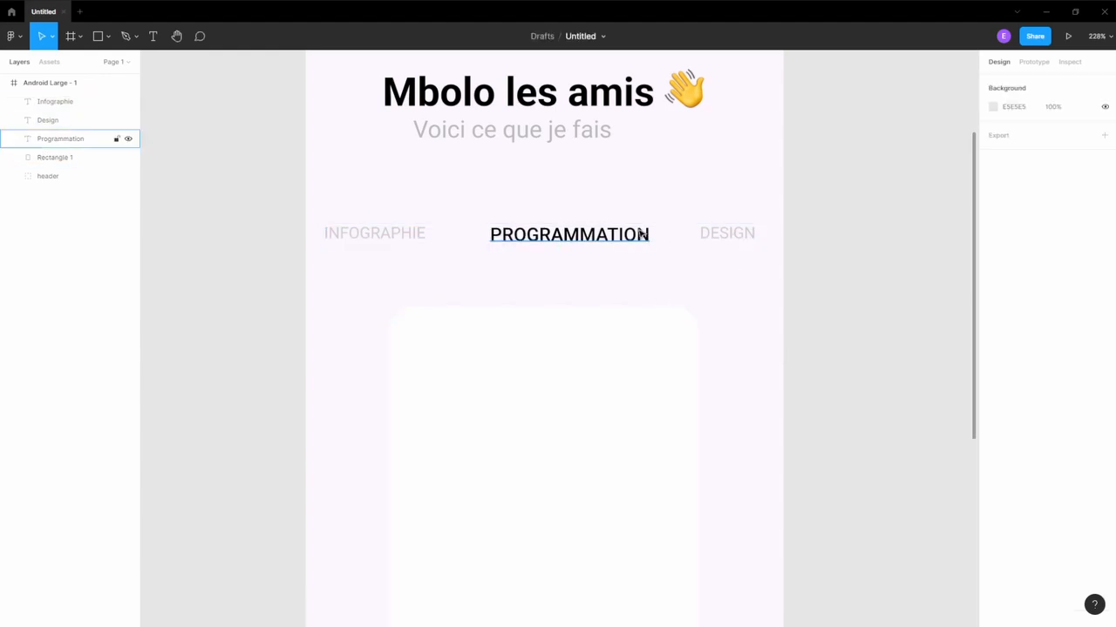
Distribute the three tab labels evenly with a horizontal spacing of 35.
click(641, 233)
shift+click(722, 235)
shift+click(404, 237)
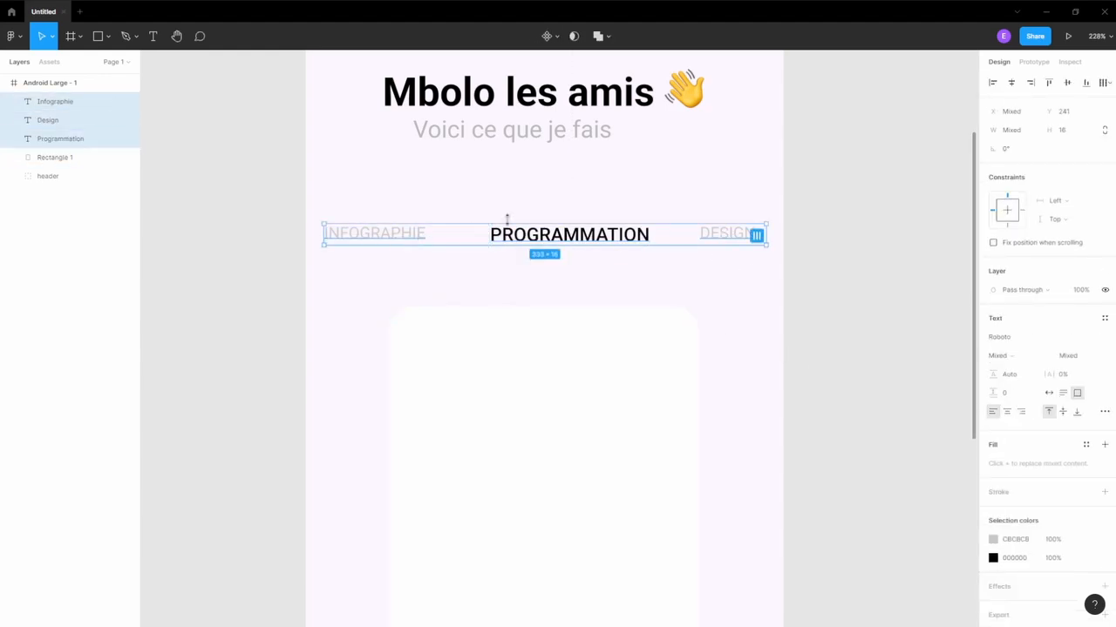
click(756, 236)
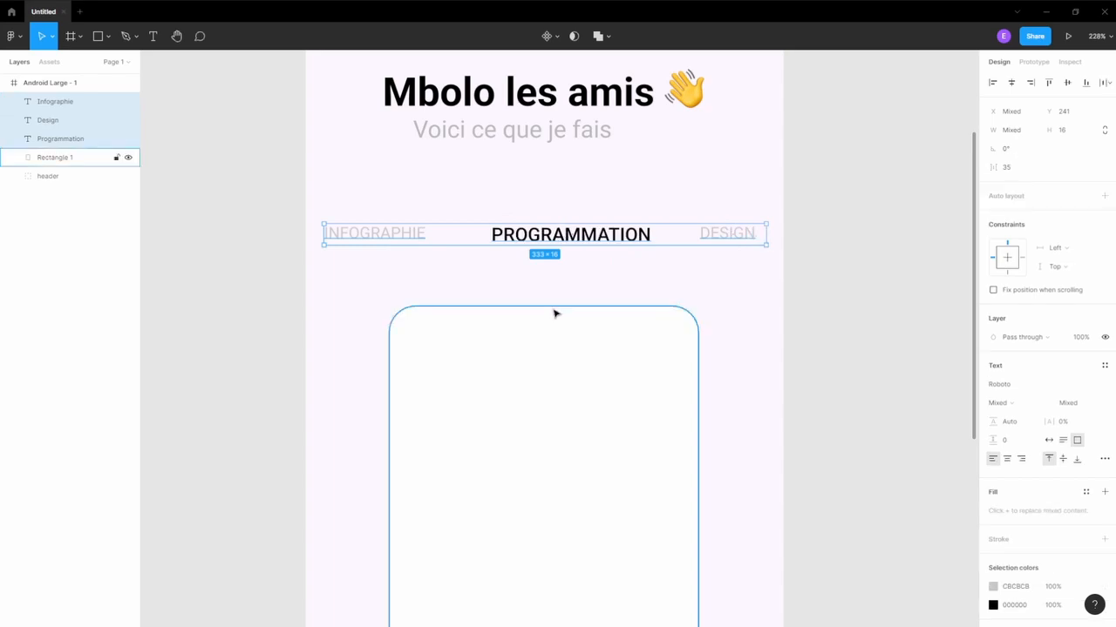
Centre the white card rectangle horizontally in the frame.
scroll(618, 357, down, 3)
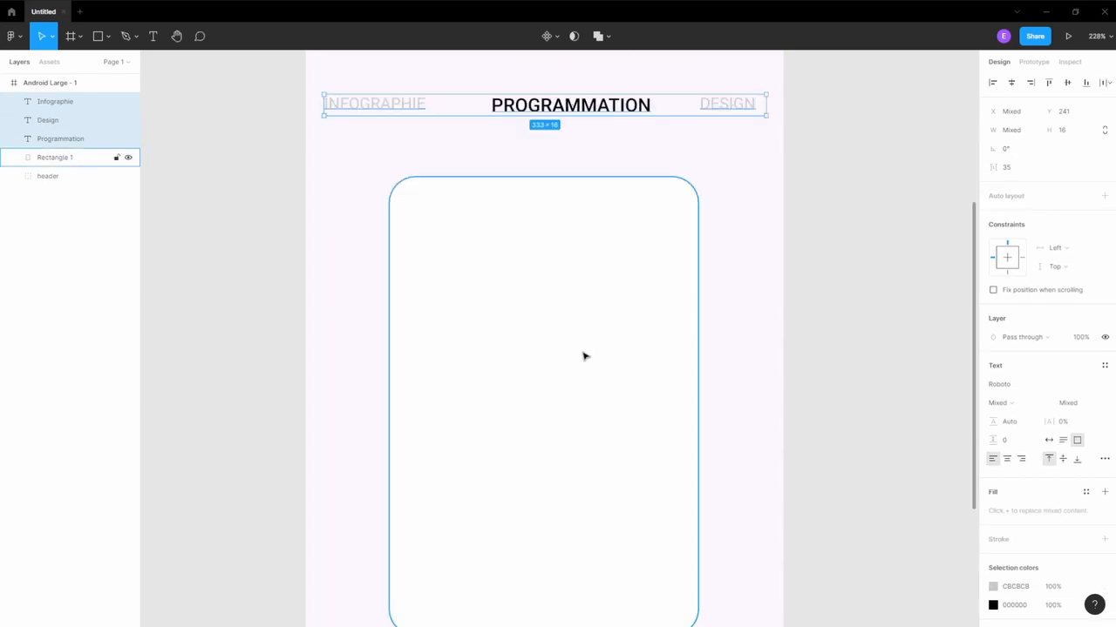
click(584, 355)
drag(575, 353, 575, 354)
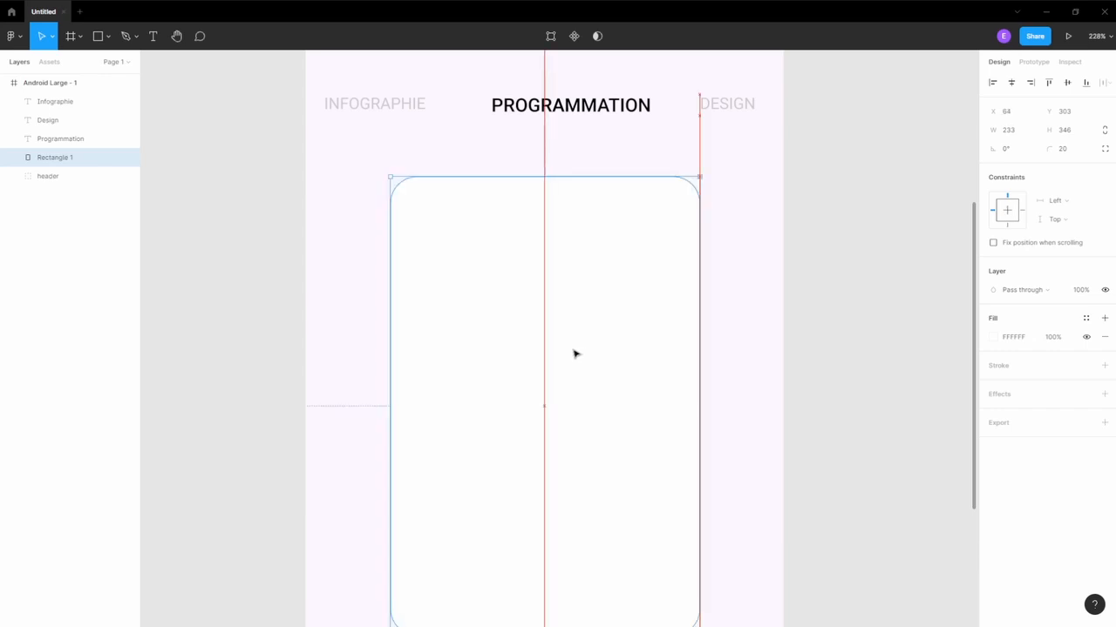
click(1012, 82)
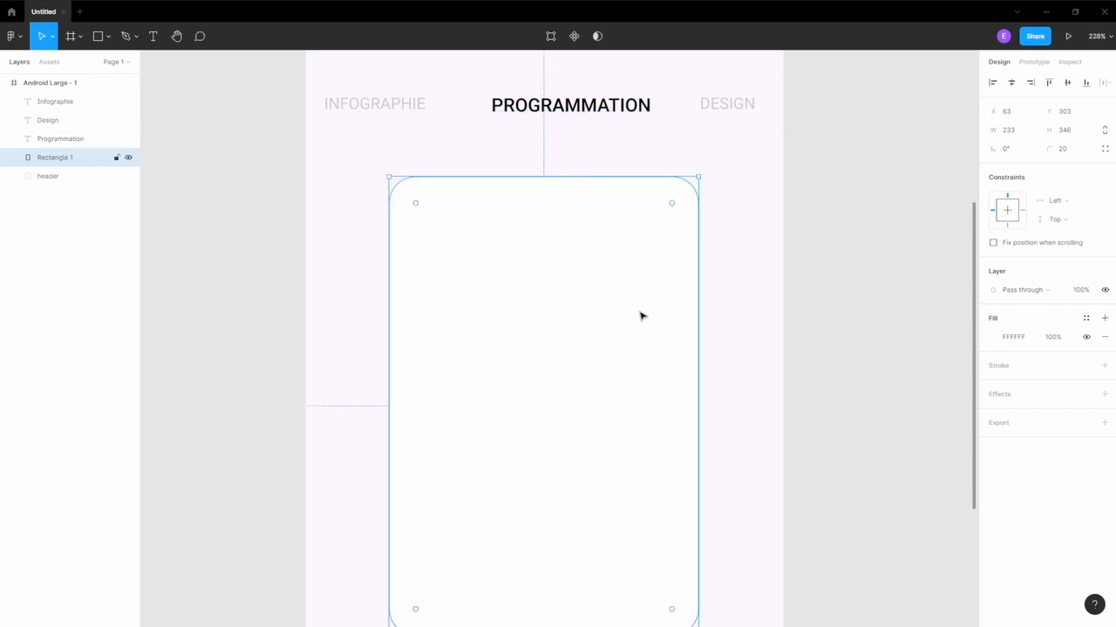
Move the "Programmation" label to about X 129 and "Design" to about X 271, narrowing the "Design" box to about 45.
scroll(641, 316, up, 2)
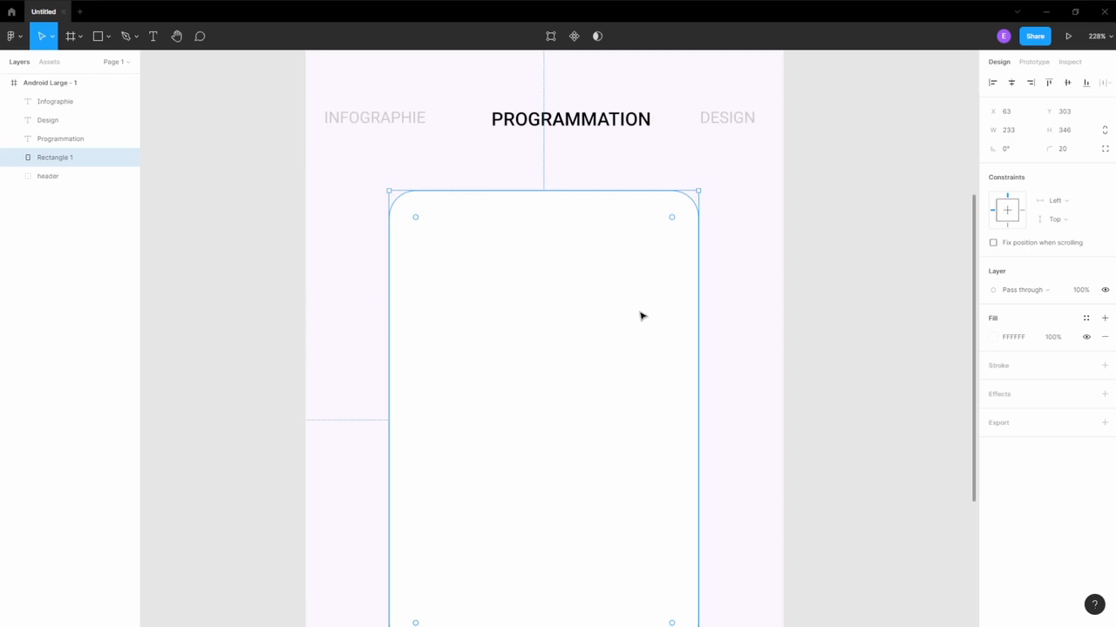
scroll(641, 317, down, 5)
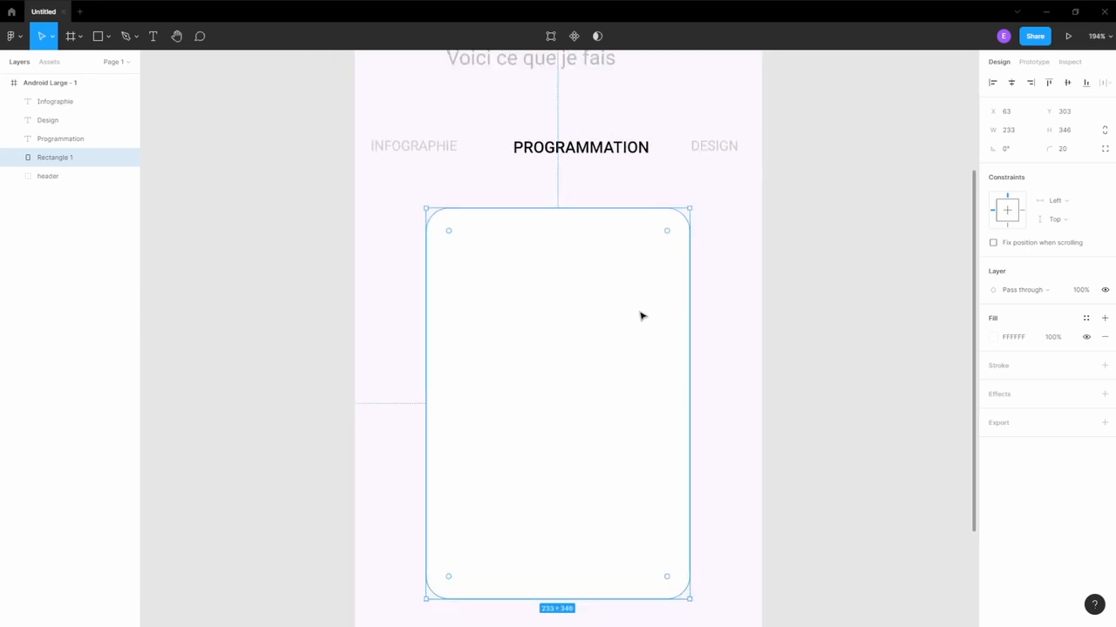
scroll(640, 316, down, 1)
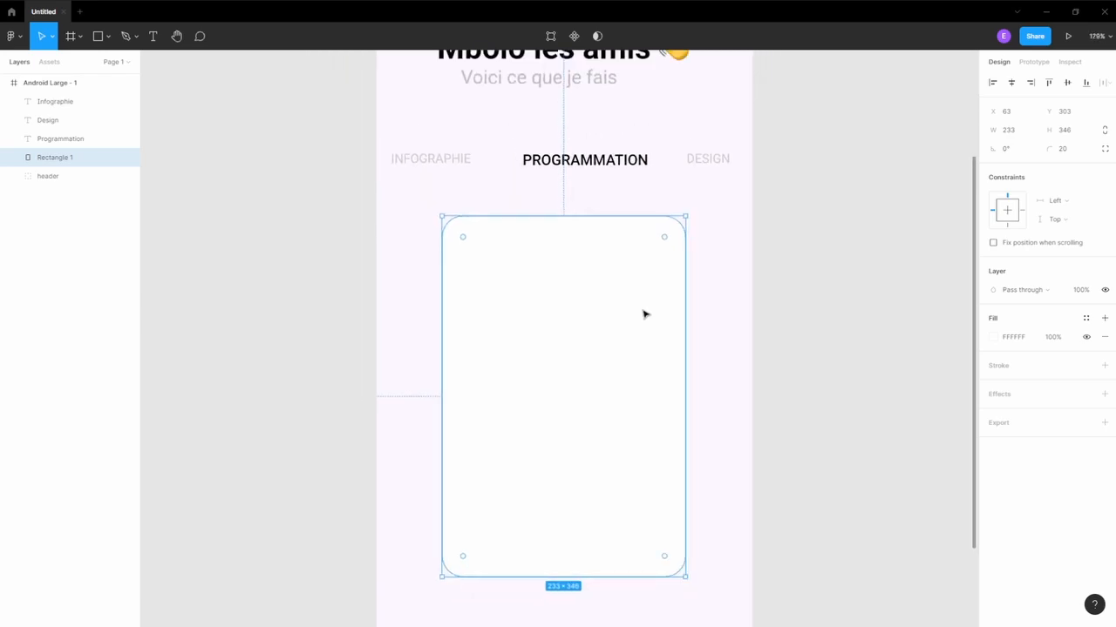
click(600, 163)
drag(598, 161, 587, 161)
click(697, 161)
drag(697, 161, 671, 161)
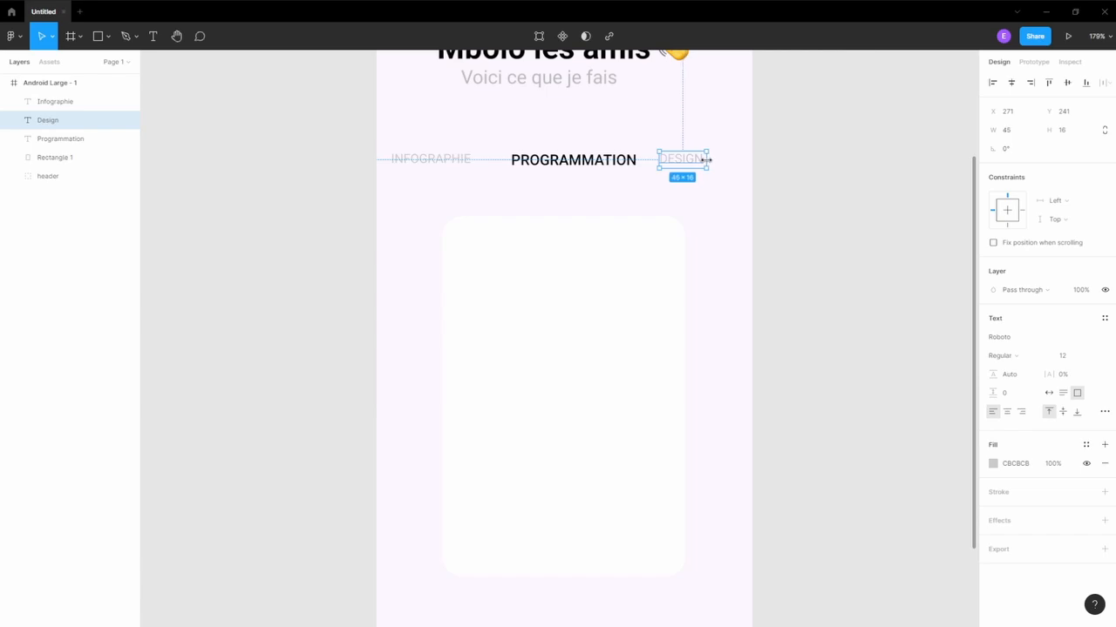
Tighten the labels' text boxes to 77 × 11 for "Infographie", 121 × 11 for "Programmation" and 43 × 11 for "Design".
click(628, 160)
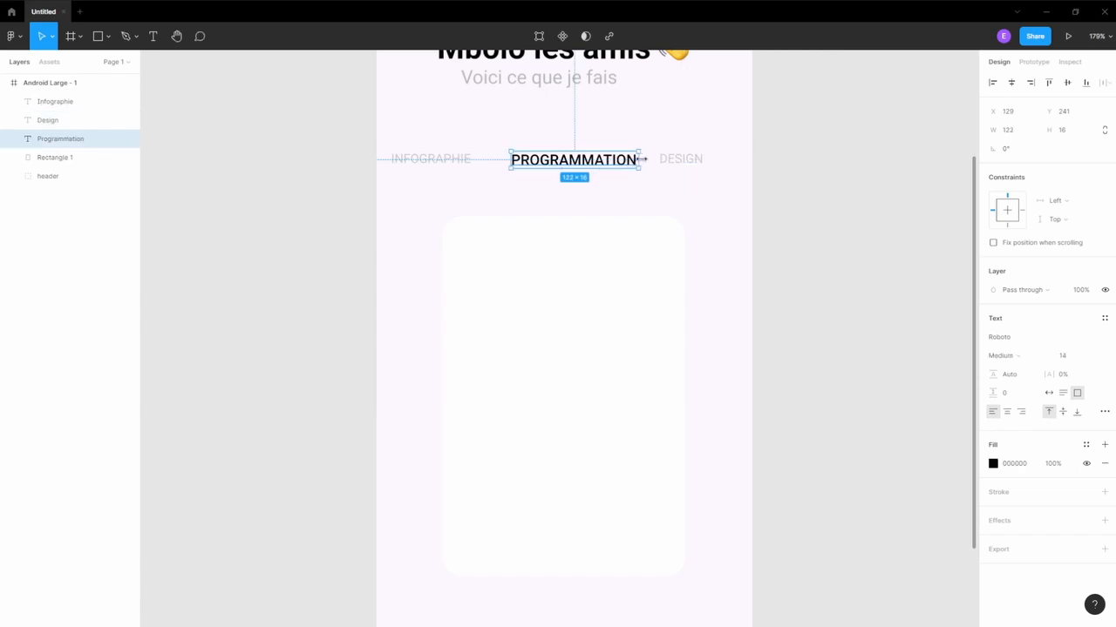
click(460, 162)
drag(489, 159, 473, 159)
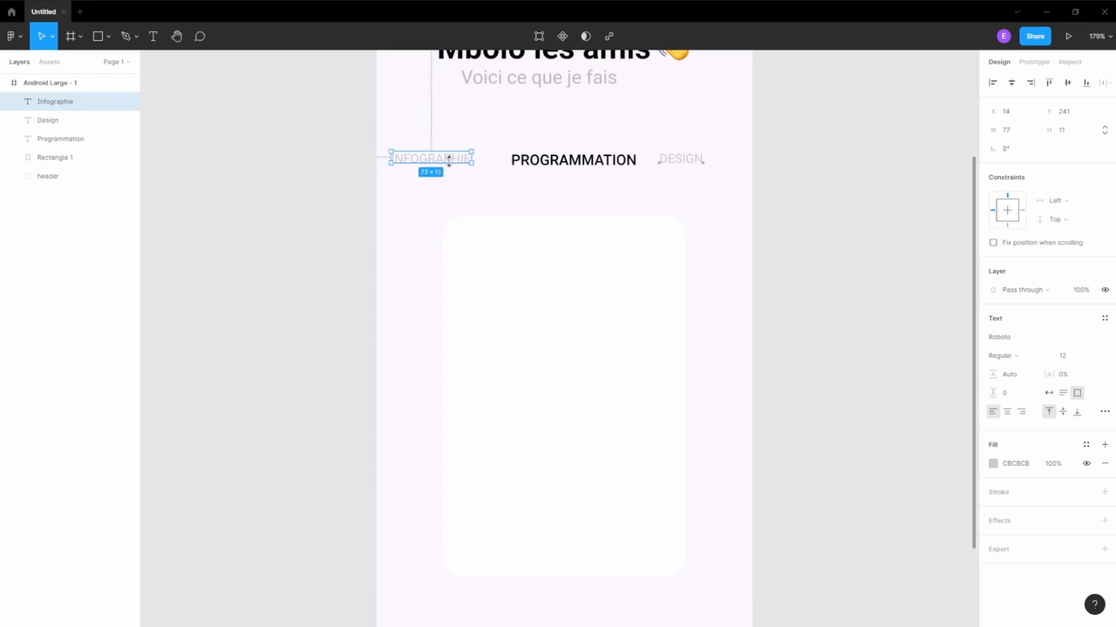
click(582, 161)
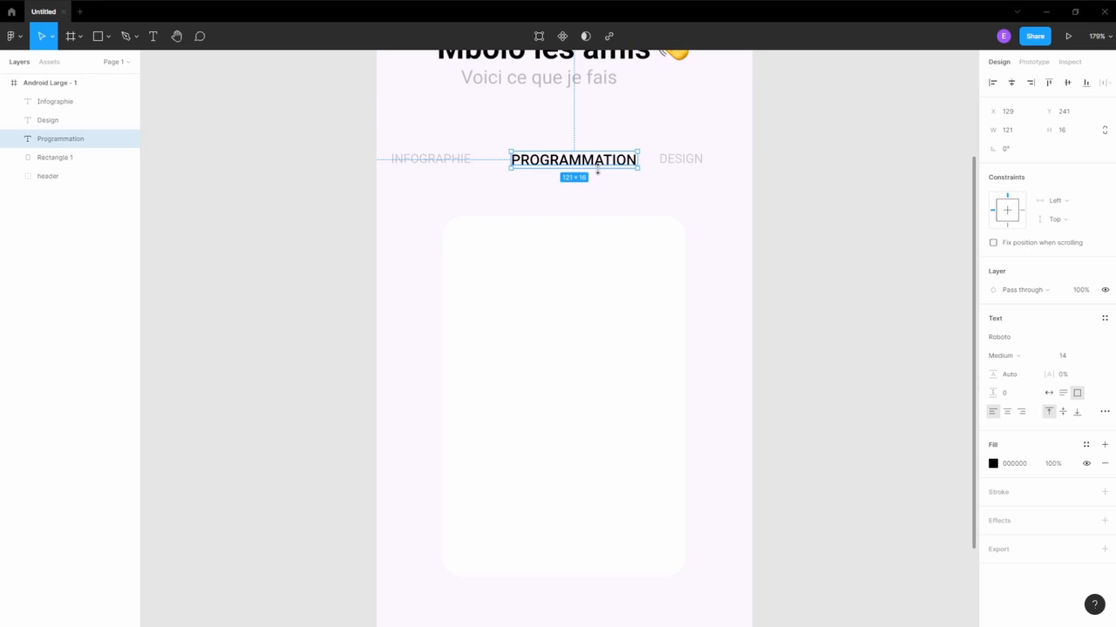
click(666, 166)
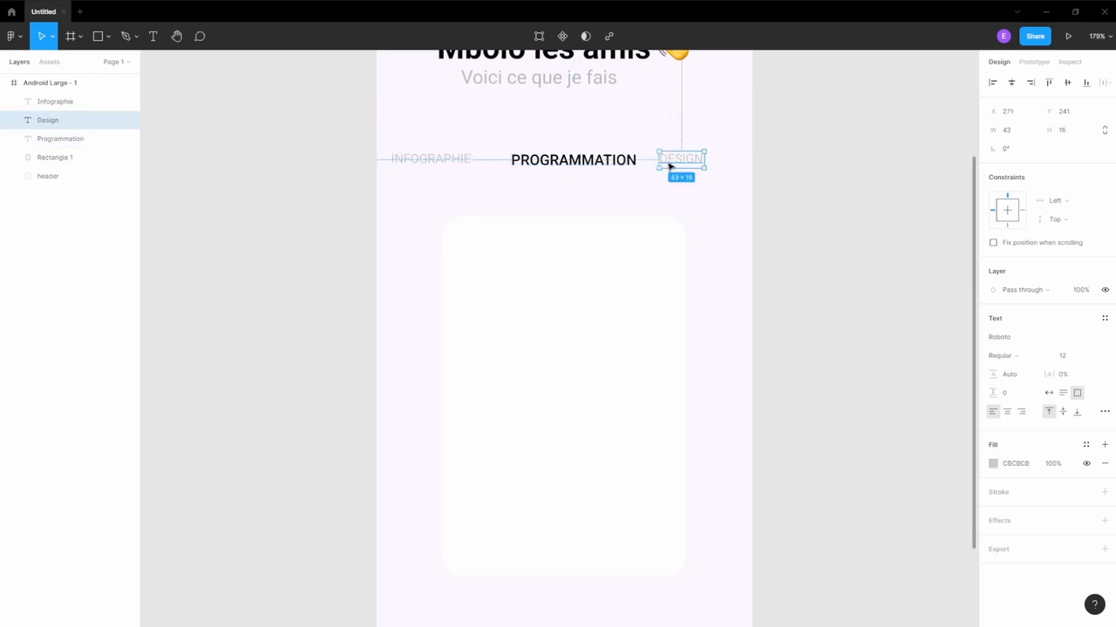
drag(678, 166, 679, 161)
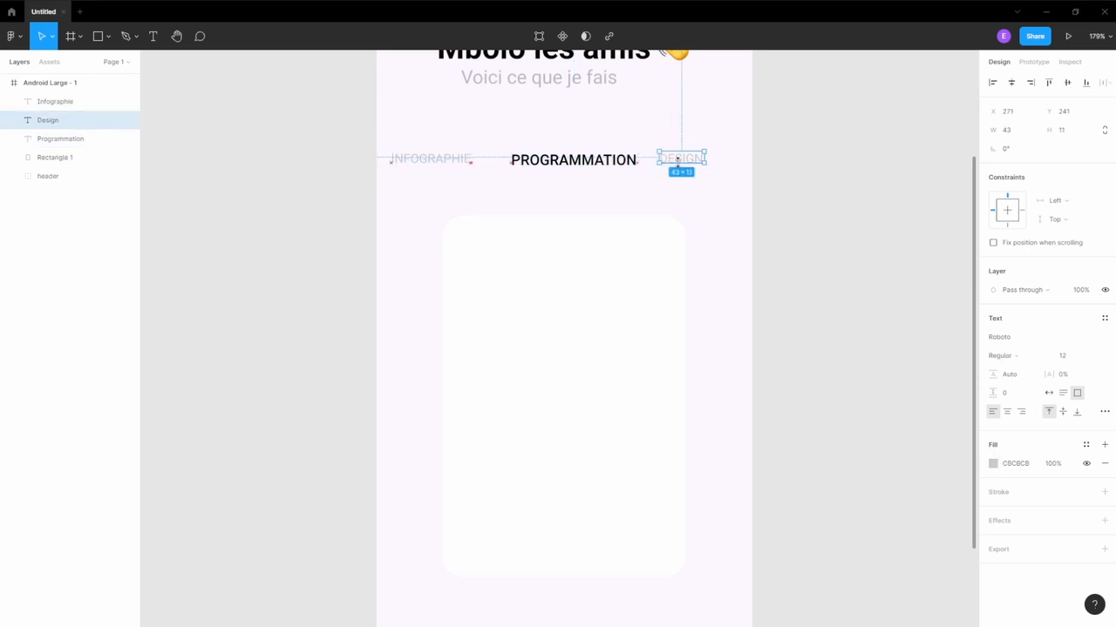
click(597, 166)
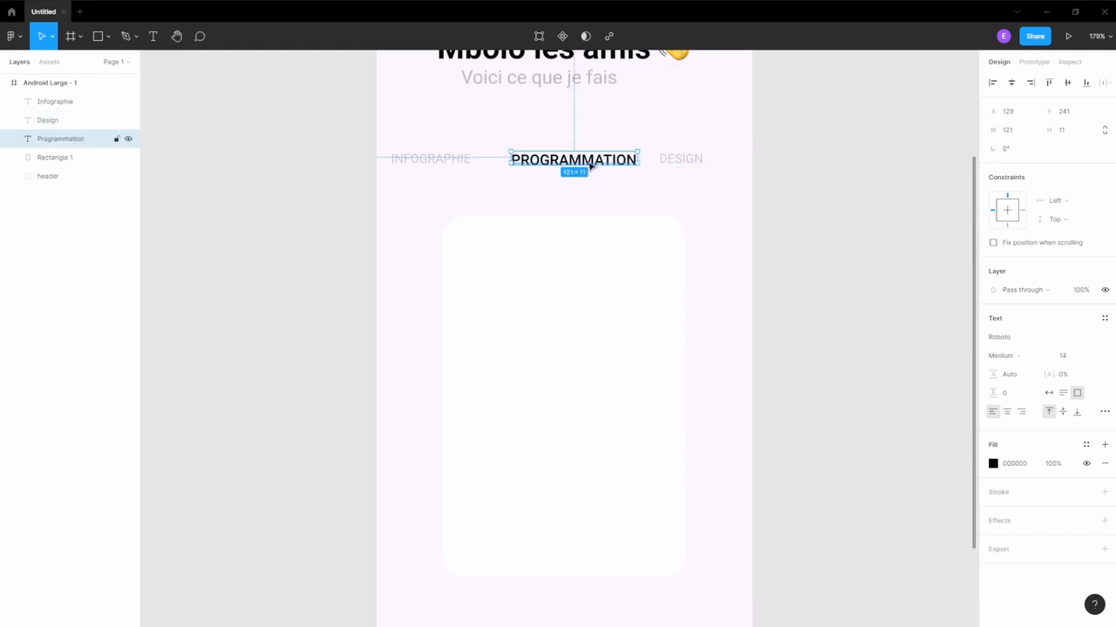
Align the three tab labels with one another on their vertical centres, keeping them side by side.
shift+click(455, 162)
shift+click(693, 160)
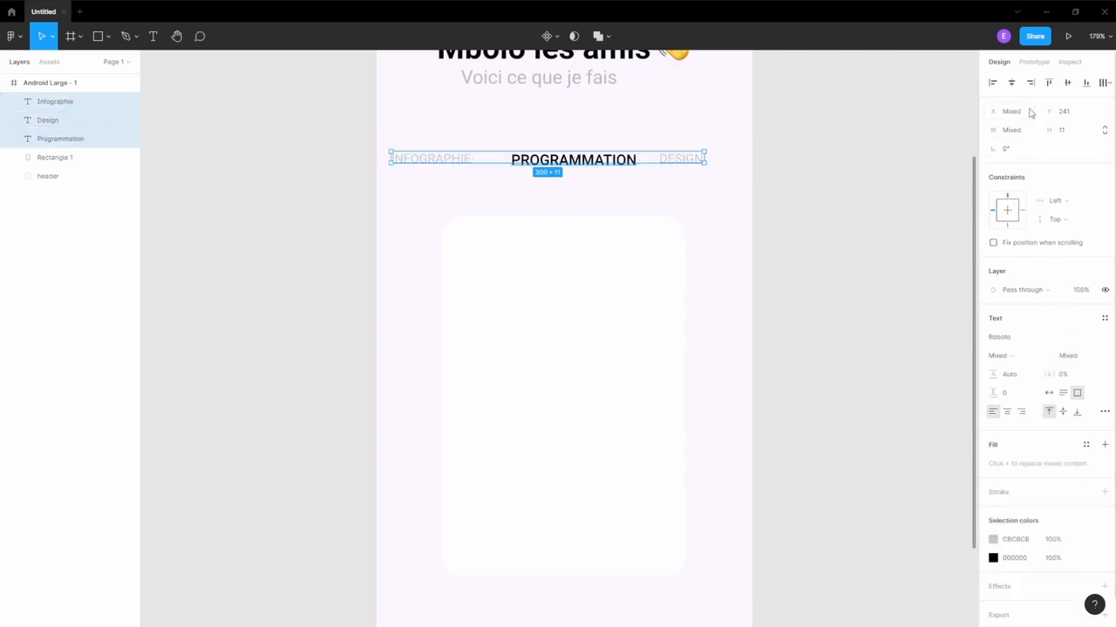
click(1012, 84)
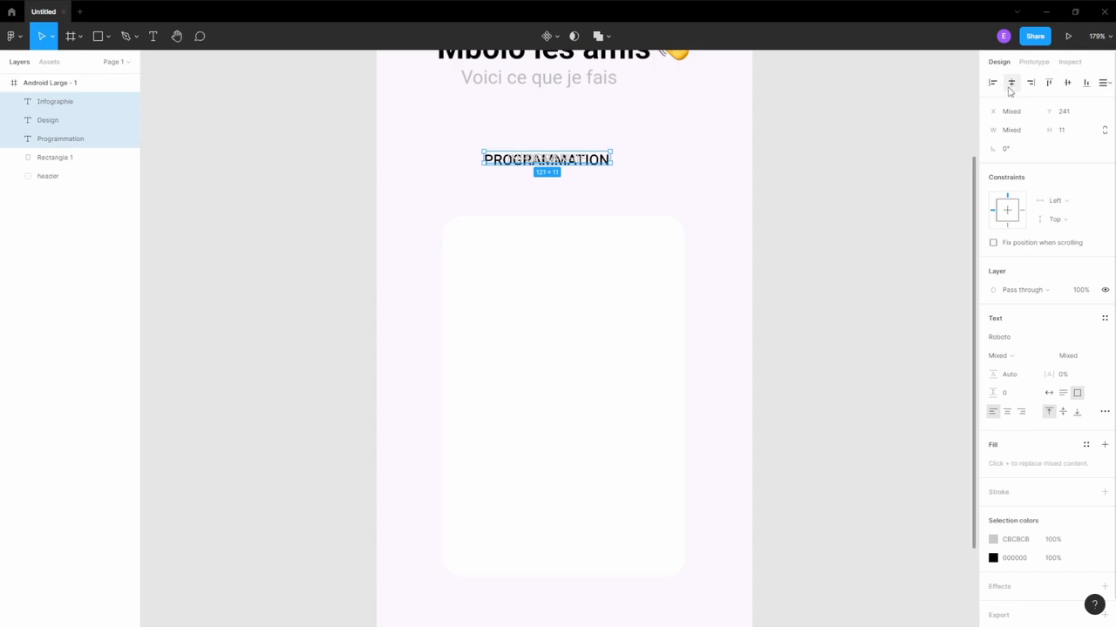
key(ctrl+z)
click(1069, 85)
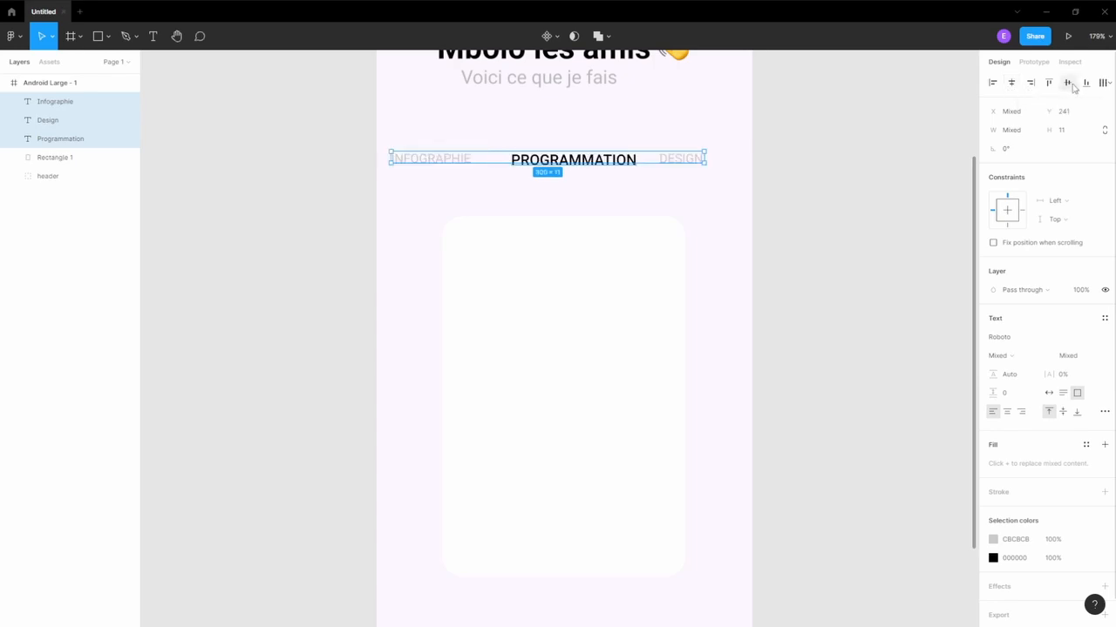
Move the "Infographie" label to X 31, leaving a gap of 21 to "Programmation" that matches the gap before "Design".
click(593, 163)
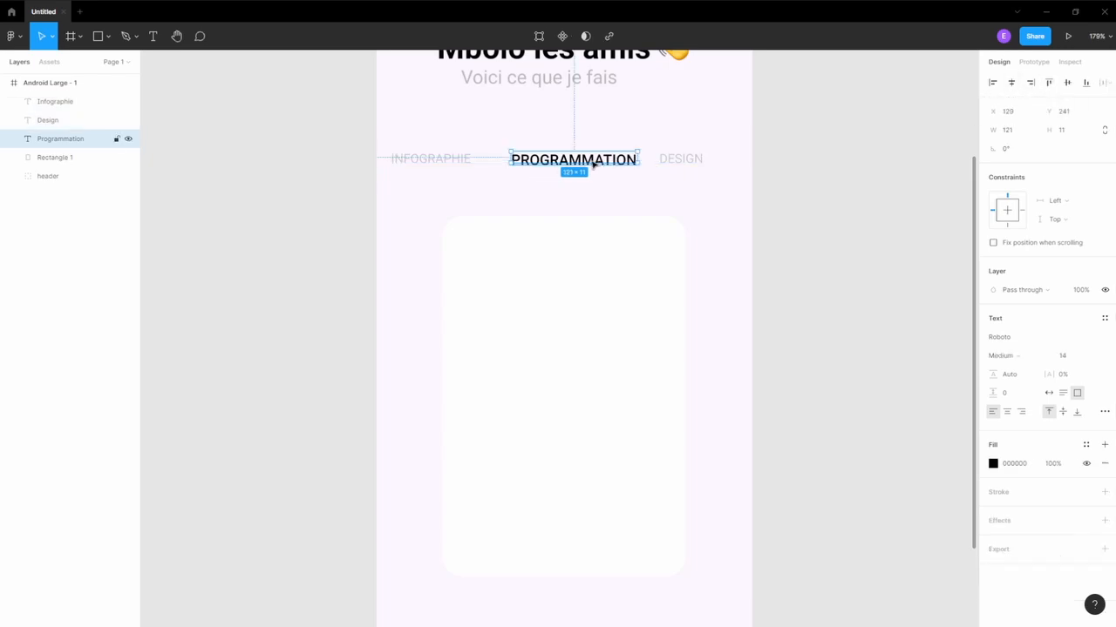
click(461, 164)
drag(461, 164, 477, 166)
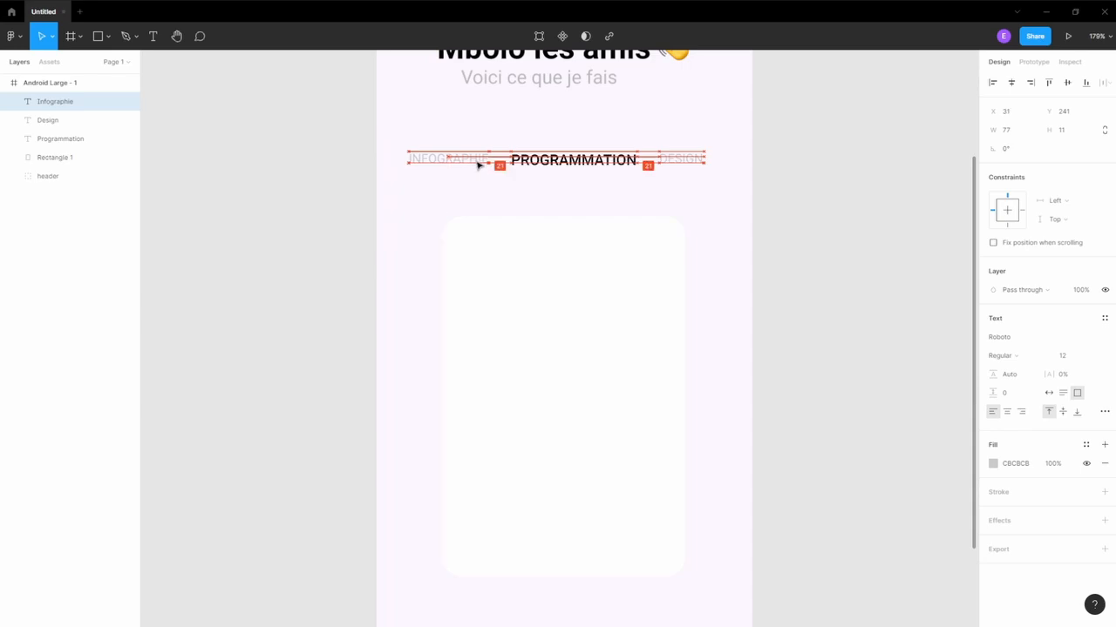
Move the three tab labels together slightly to the right at Y 240, roughly centred above the card.
shift+click(573, 161)
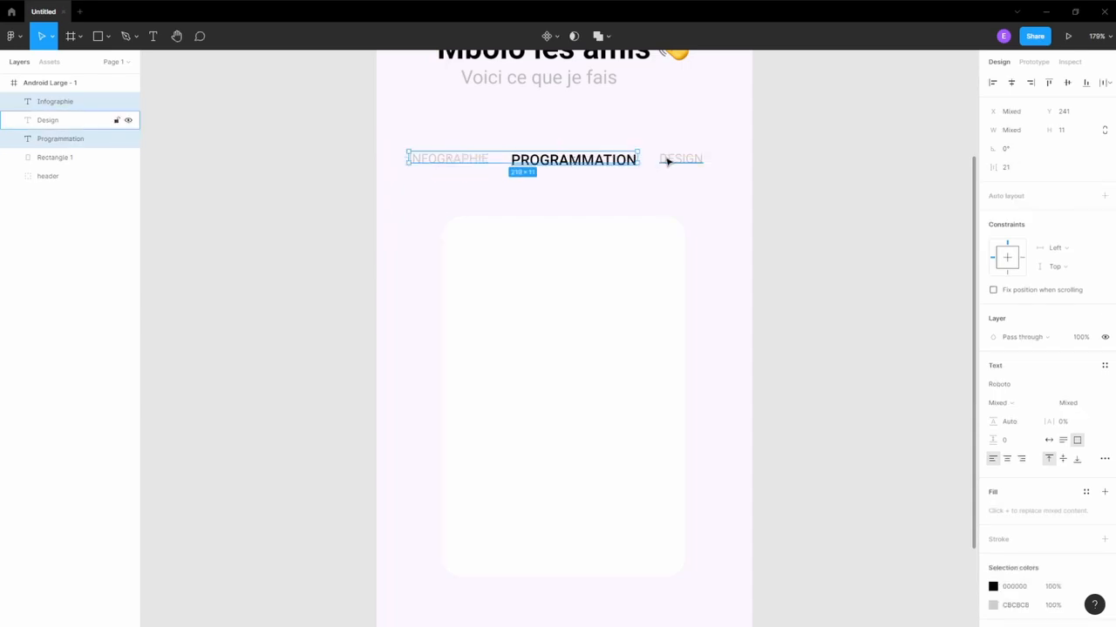
shift+click(668, 159)
drag(610, 160, 618, 161)
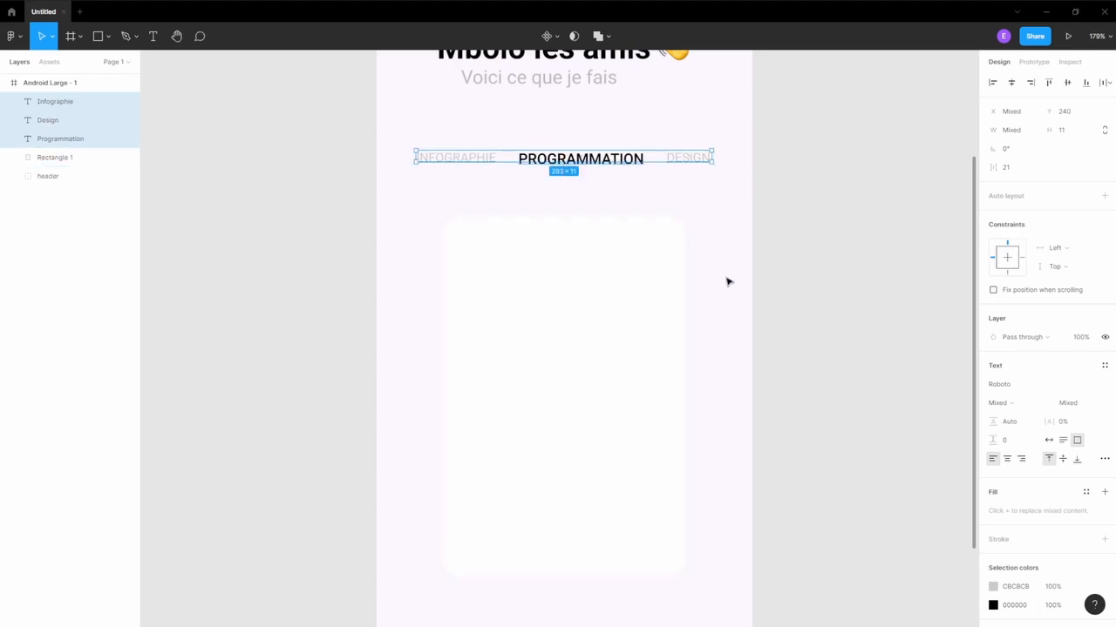
click(779, 303)
scroll(779, 303, down, 3)
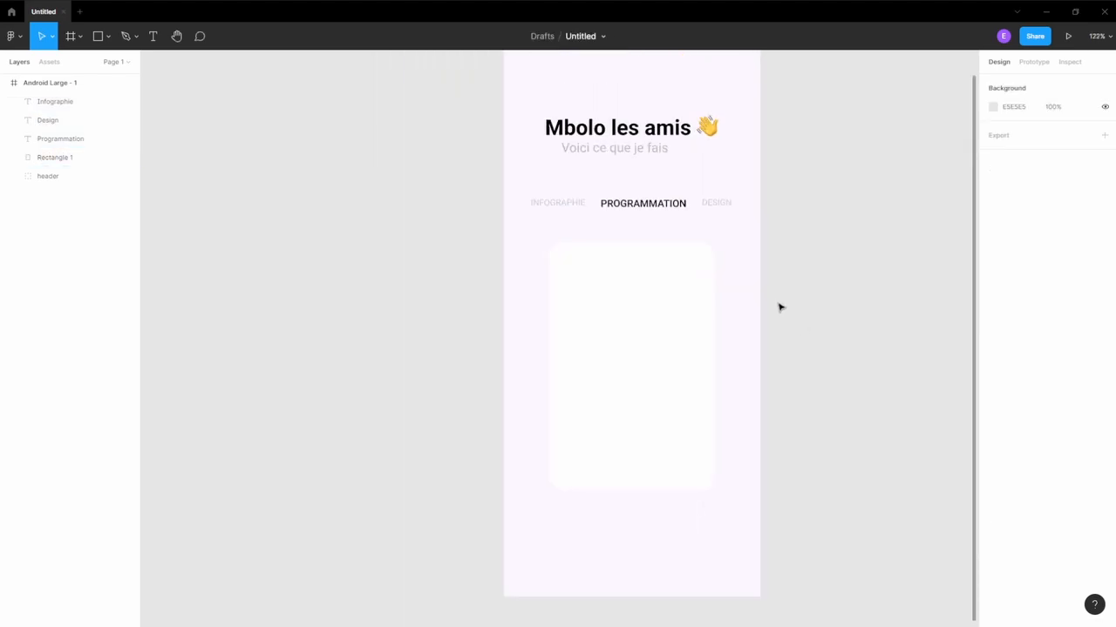
scroll(849, 373, down, 1)
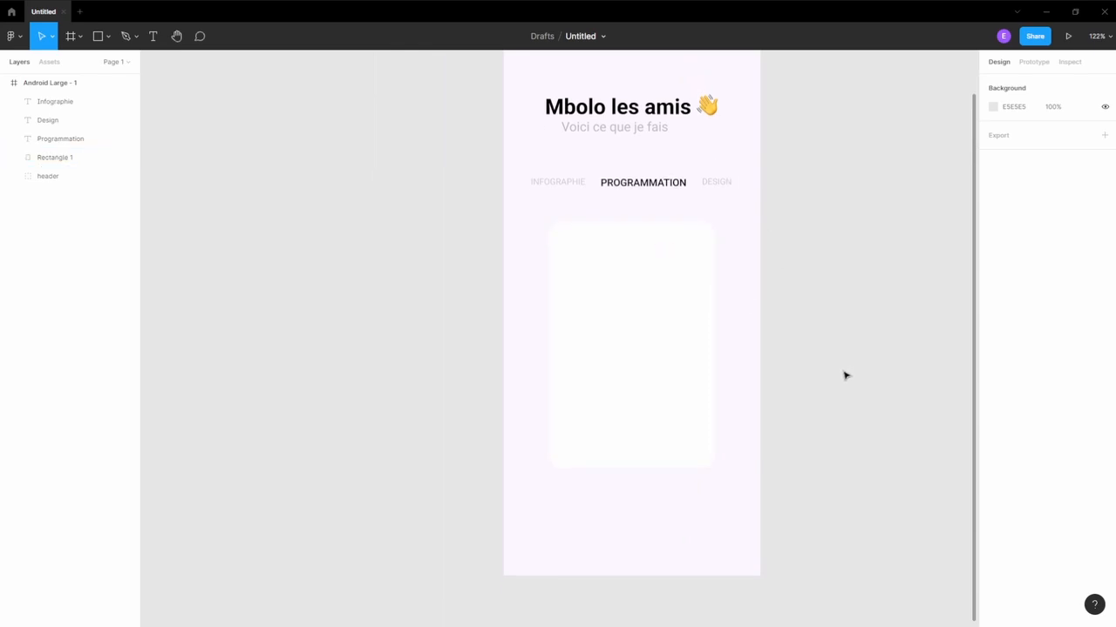
Group the labels "Infographie", "Programmation" and "Design" and rename the group "todo".
click(628, 331)
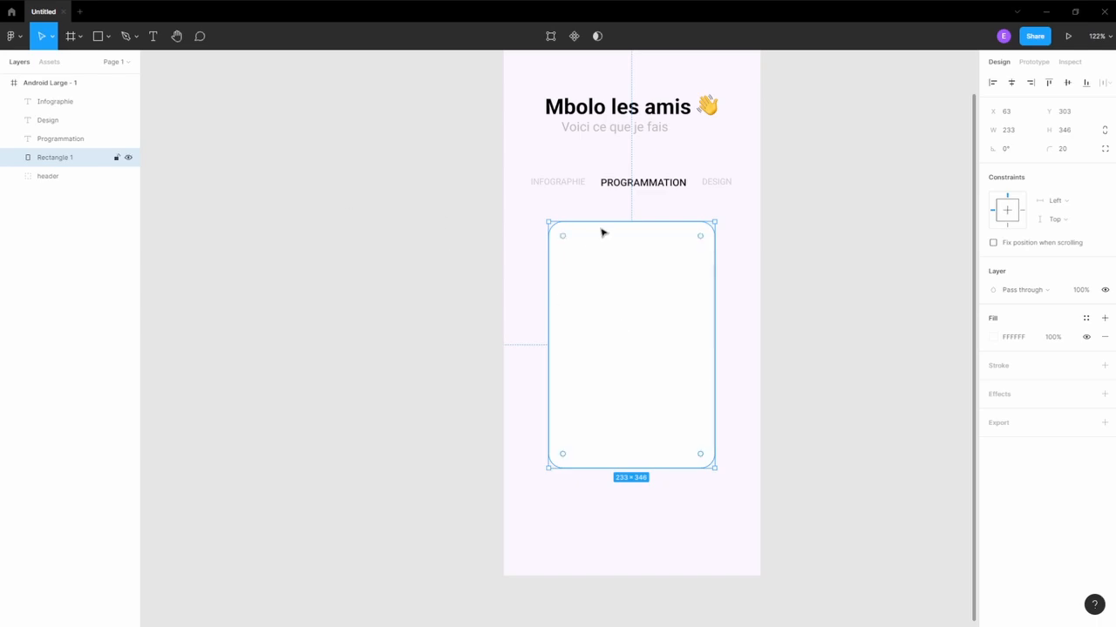
click(556, 182)
shift+click(636, 183)
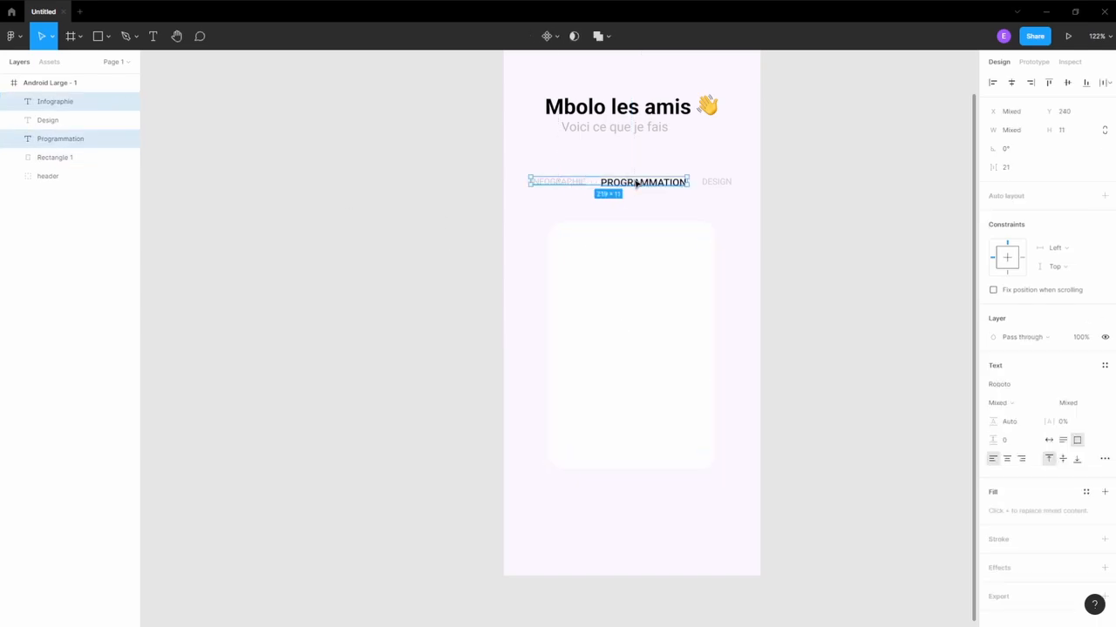
shift+click(710, 182)
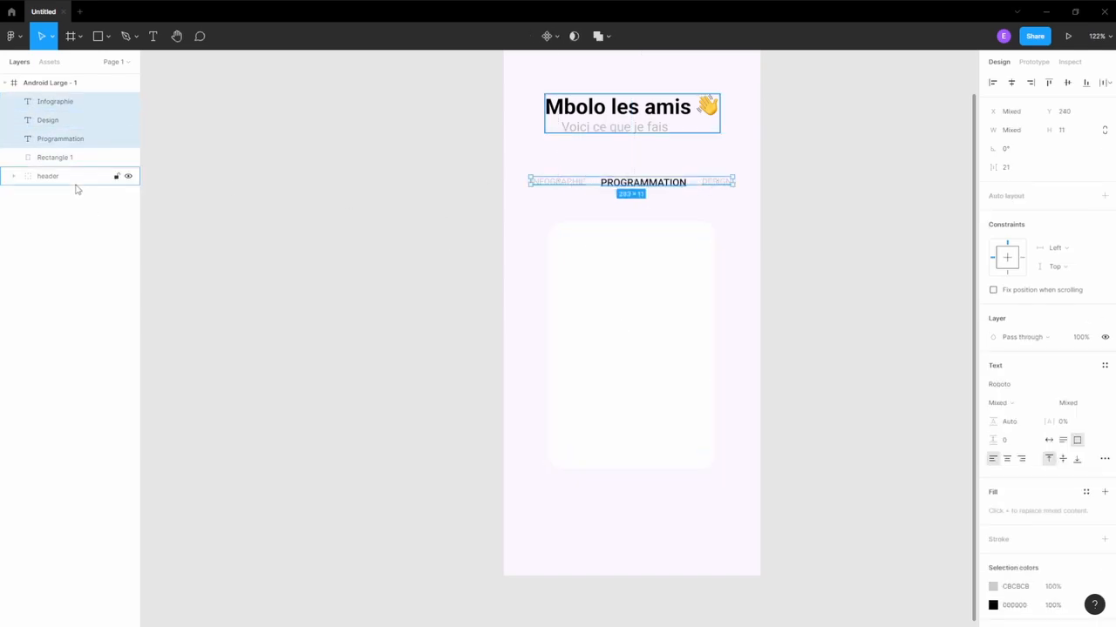
key(ctrl+g)
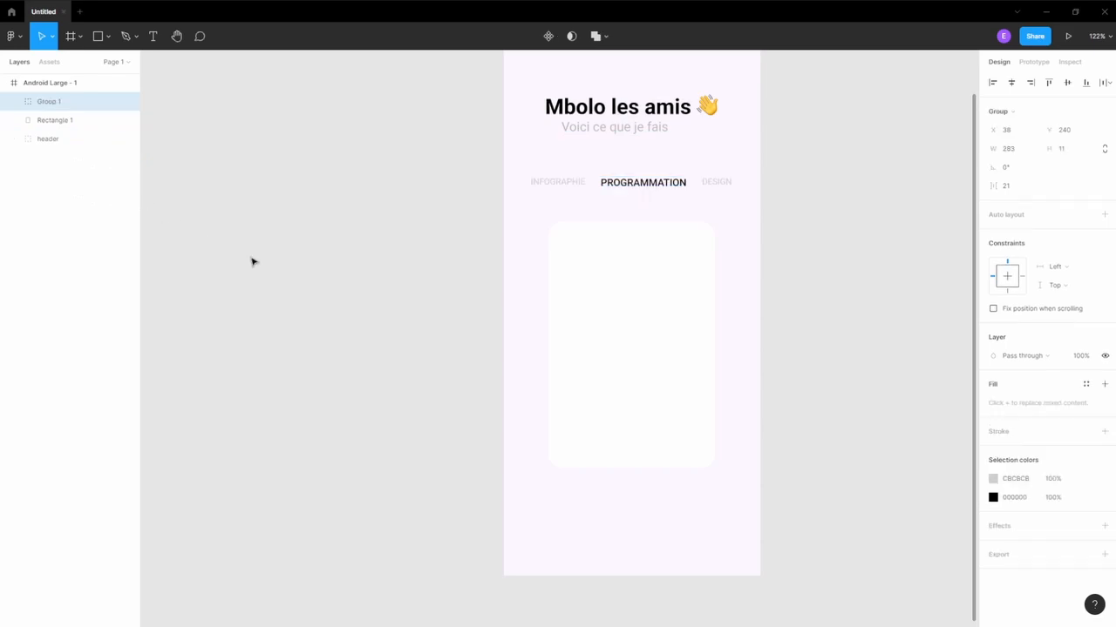
double_click(48, 102)
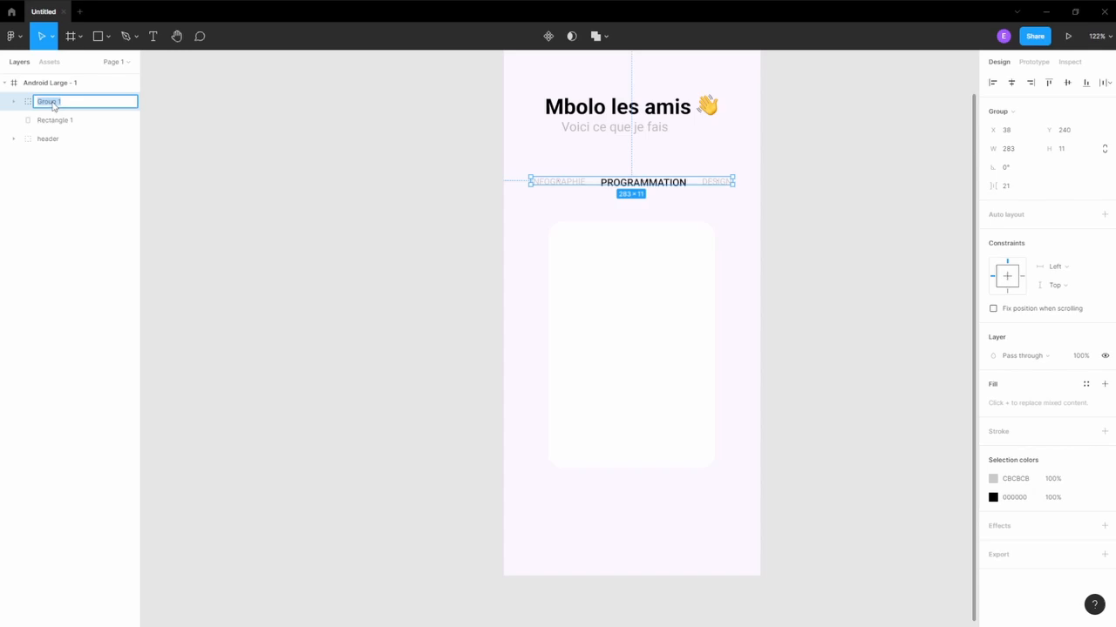
text(todu)
key(Return)
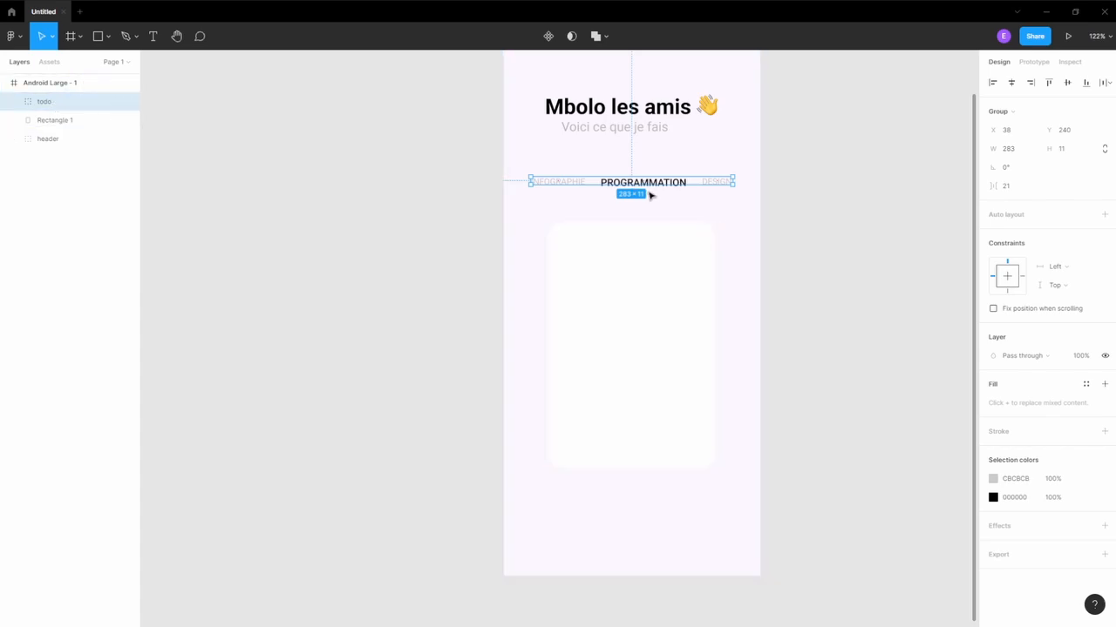
Paste the copied illustration of the man with a laptop onto the canvas at its full 4000 × 4000 size.
scroll(790, 193, up, 5)
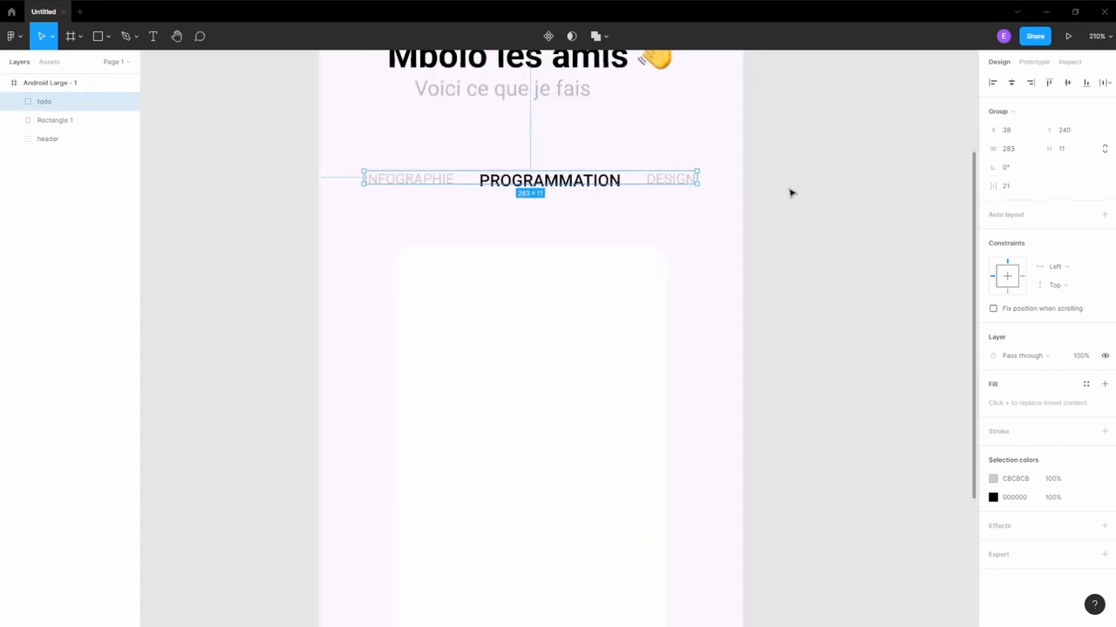
click(521, 383)
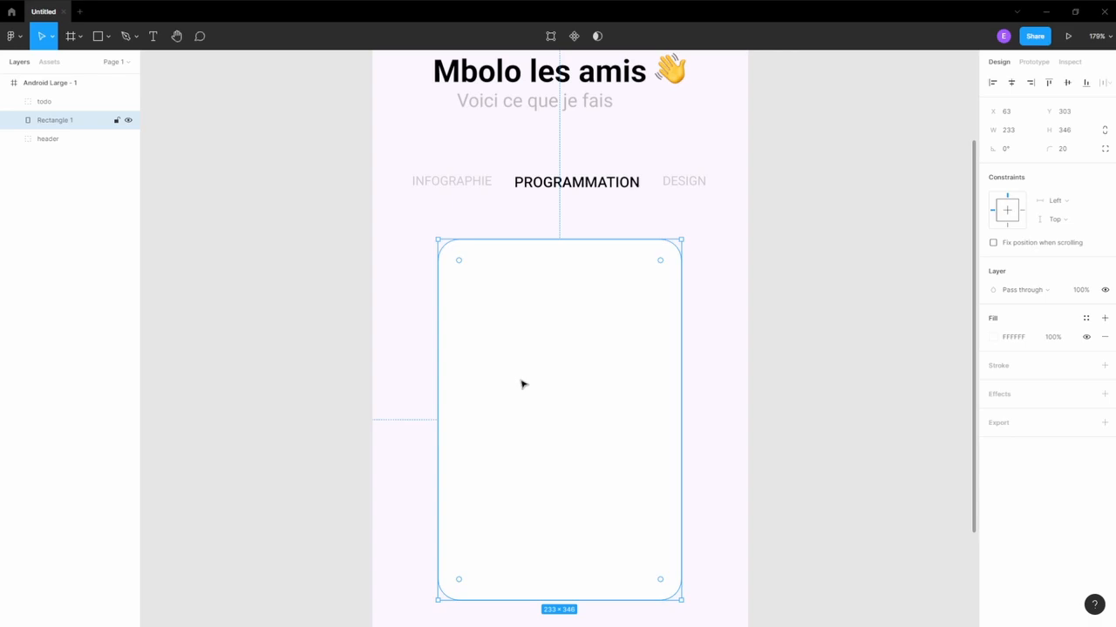
scroll(523, 384, down, 1)
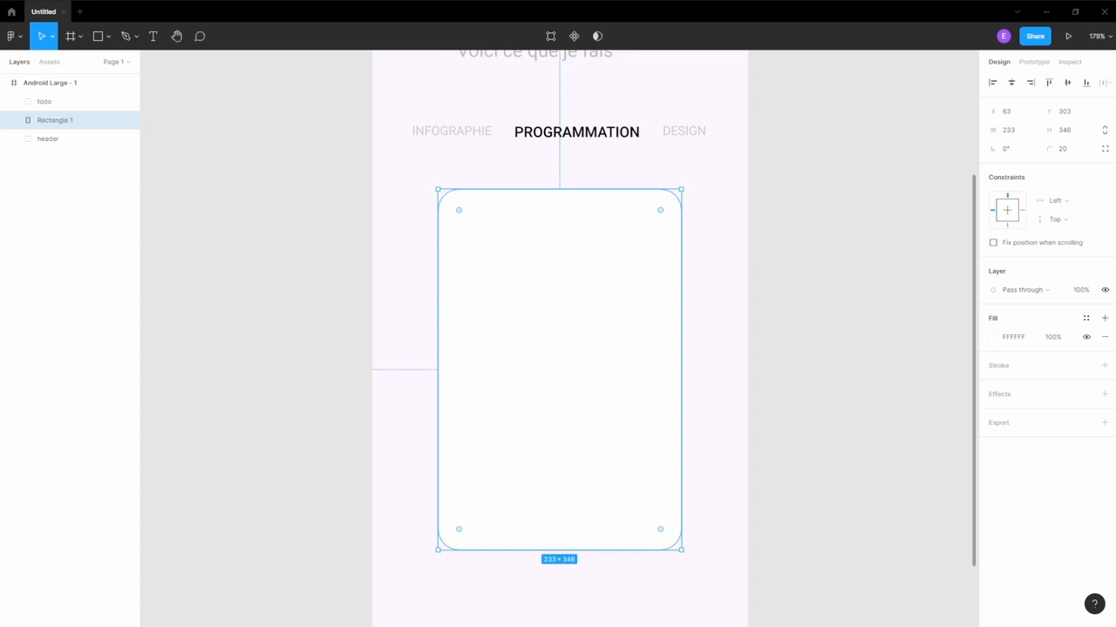
key(ctrl+v)
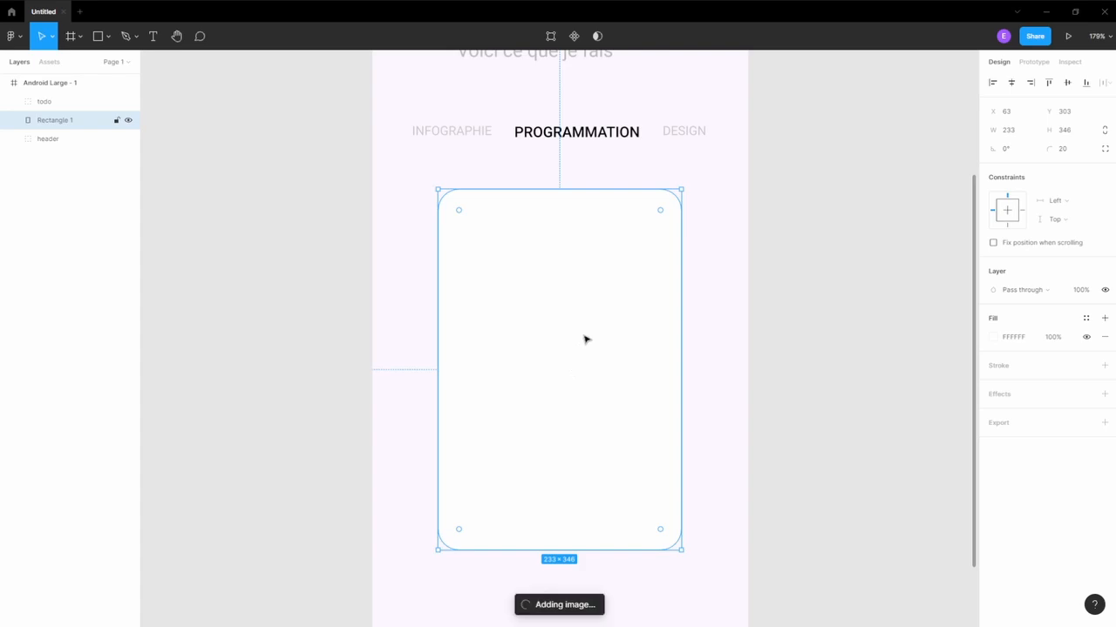
scroll(584, 340, down, 10)
scroll(586, 346, down, 1)
drag(580, 351, 597, 335)
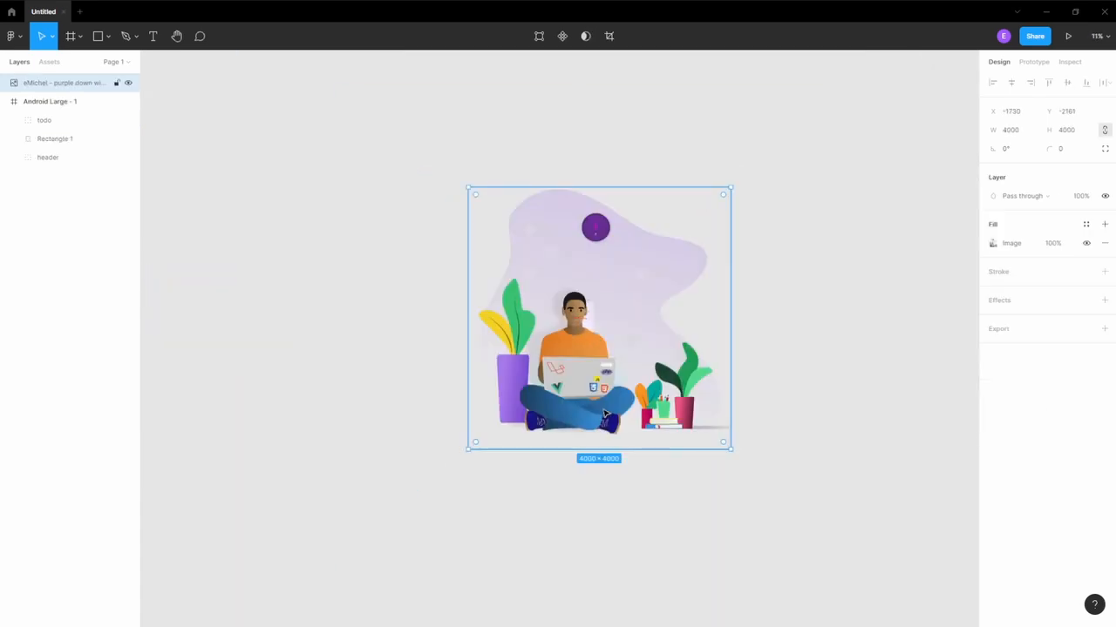
Scale the laptop illustration down to 216 × 216 and place it inside the white card of the mobile frame.
drag(598, 447, 580, 328)
scroll(610, 306, up, 5)
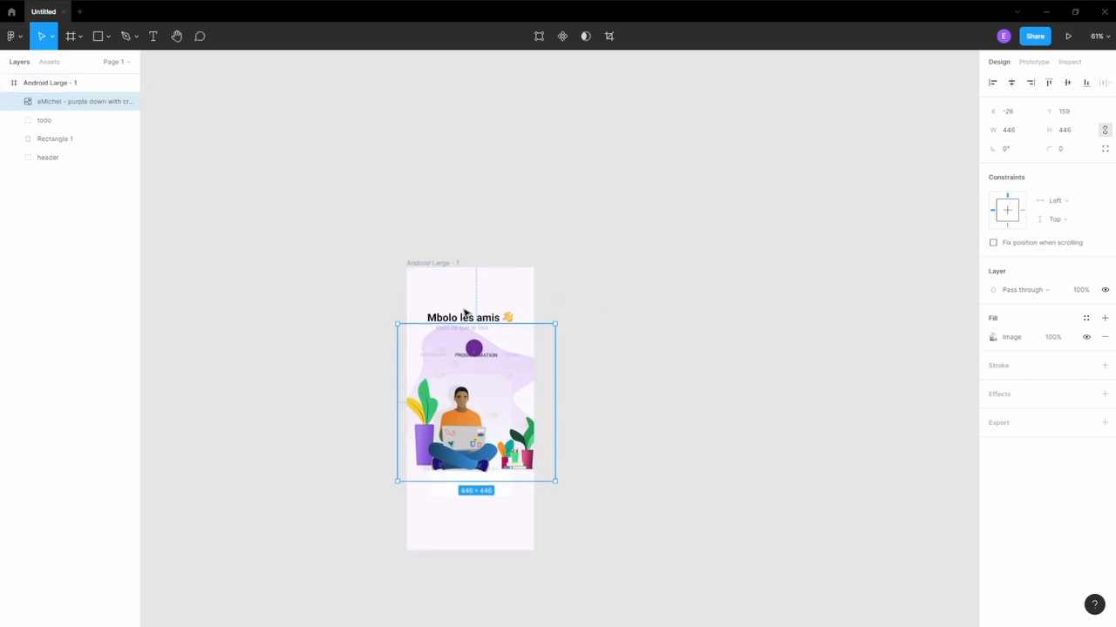
scroll(466, 317, down, 5)
mouse_move(480, 228)
mouse_down()
mouse_move(477, 186)
mouse_move(484, 211)
mouse_up()
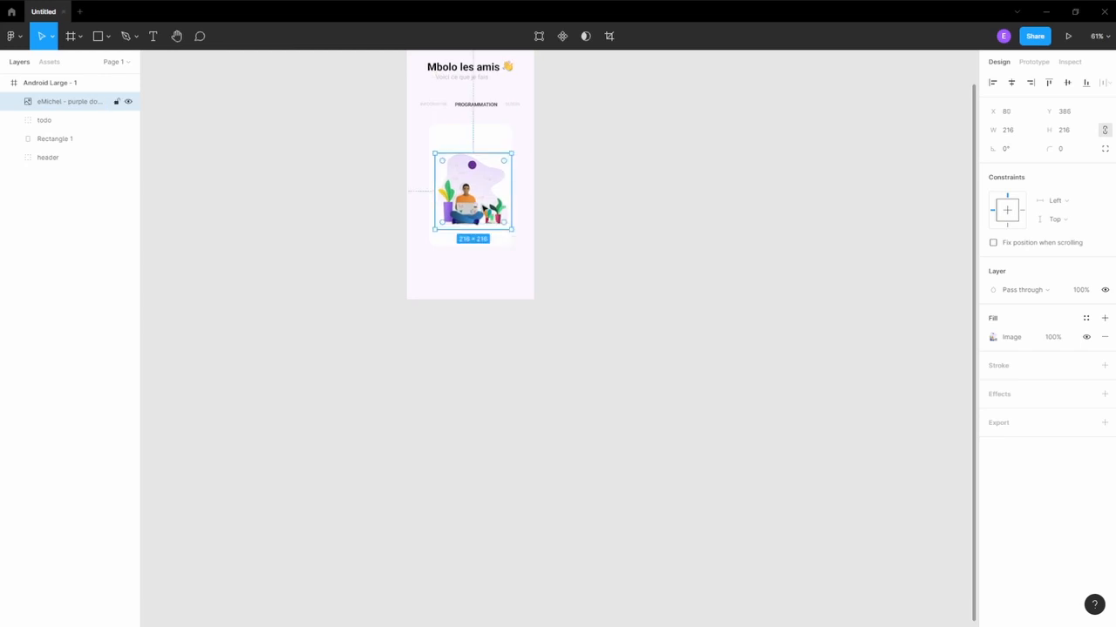
Centre the illustration horizontally in the card at X 72, nudge it slightly upward and group it with the rectangle as "card".
scroll(485, 211, up, 5)
drag(441, 259, 432, 260)
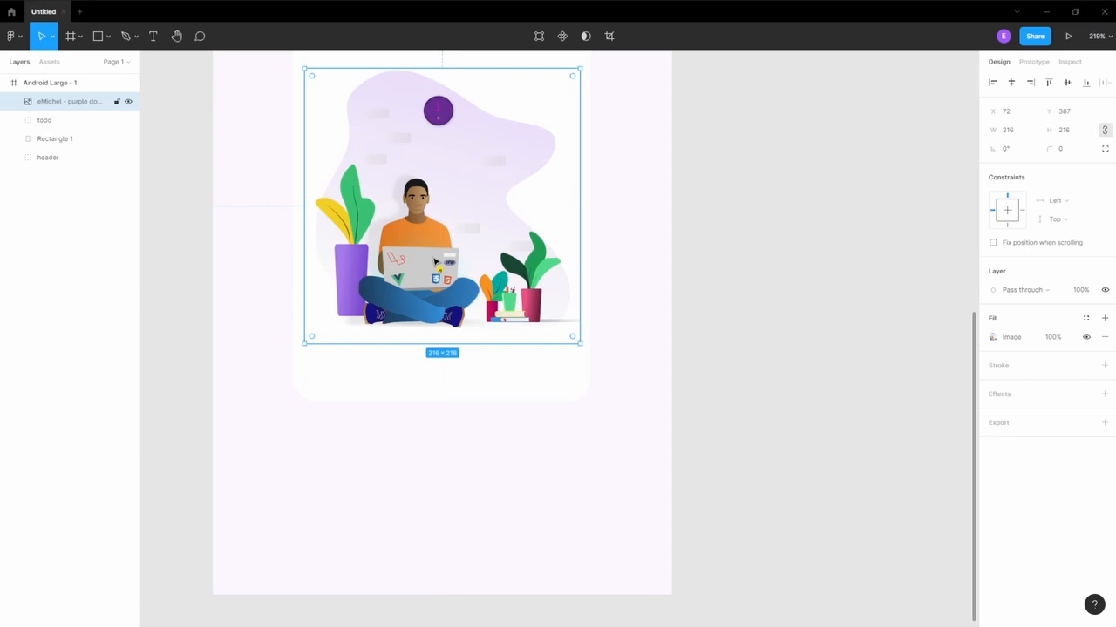
scroll(436, 262, down, 5)
drag(437, 229, 438, 225)
scroll(461, 281, up, 3)
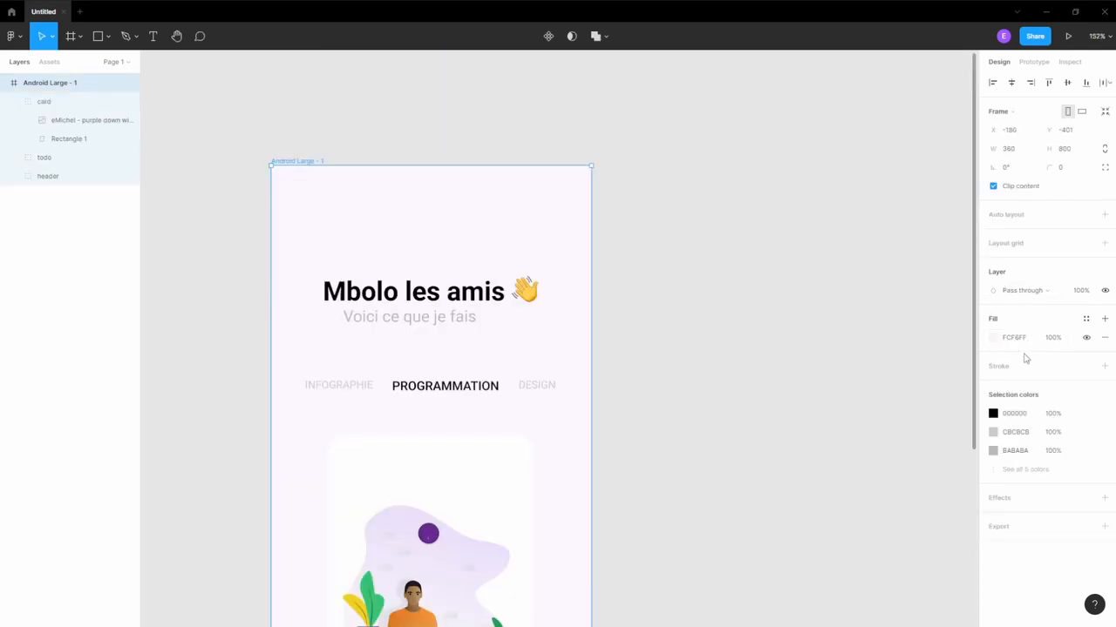
Change the background fill of the mobile frame to the near-white FEFDFF.
click(996, 342)
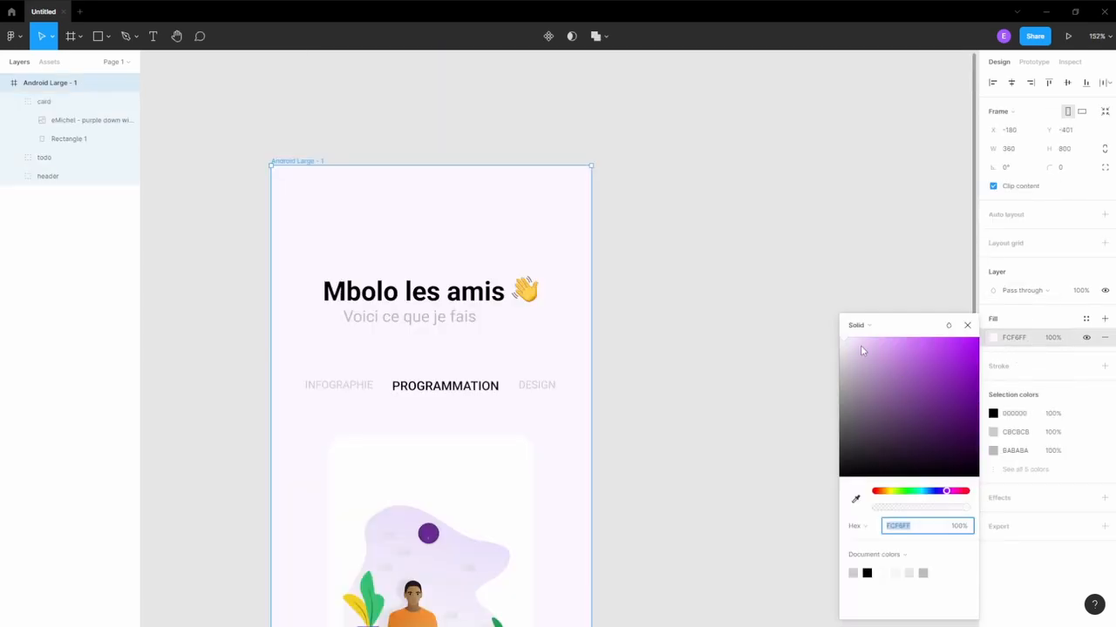
drag(847, 341, 841, 343)
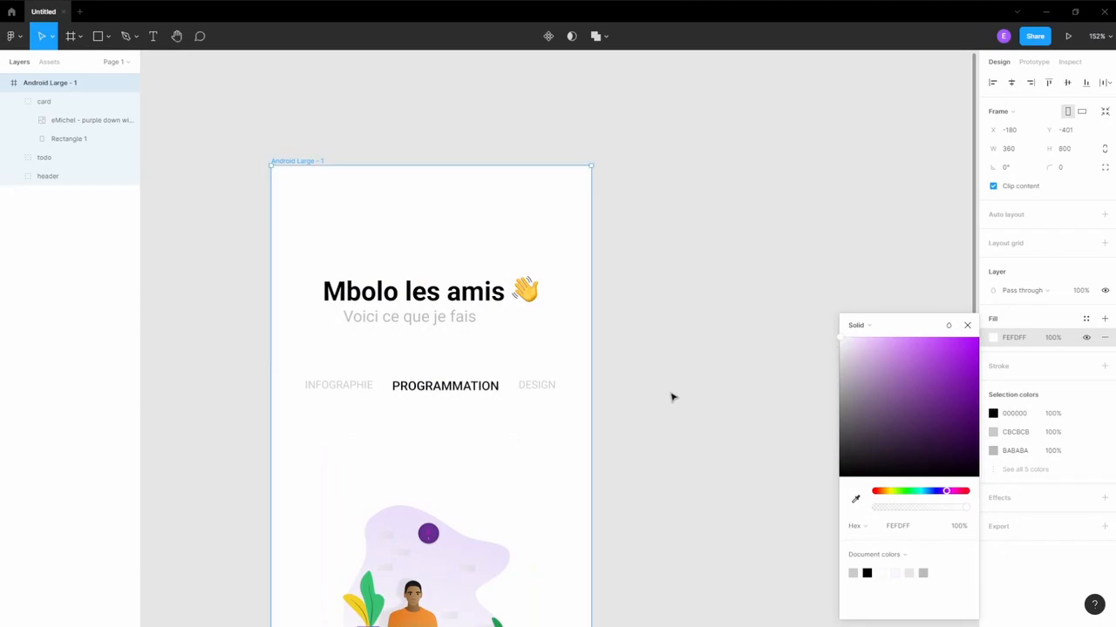
scroll(506, 374, down, 3)
scroll(506, 375, down, 9)
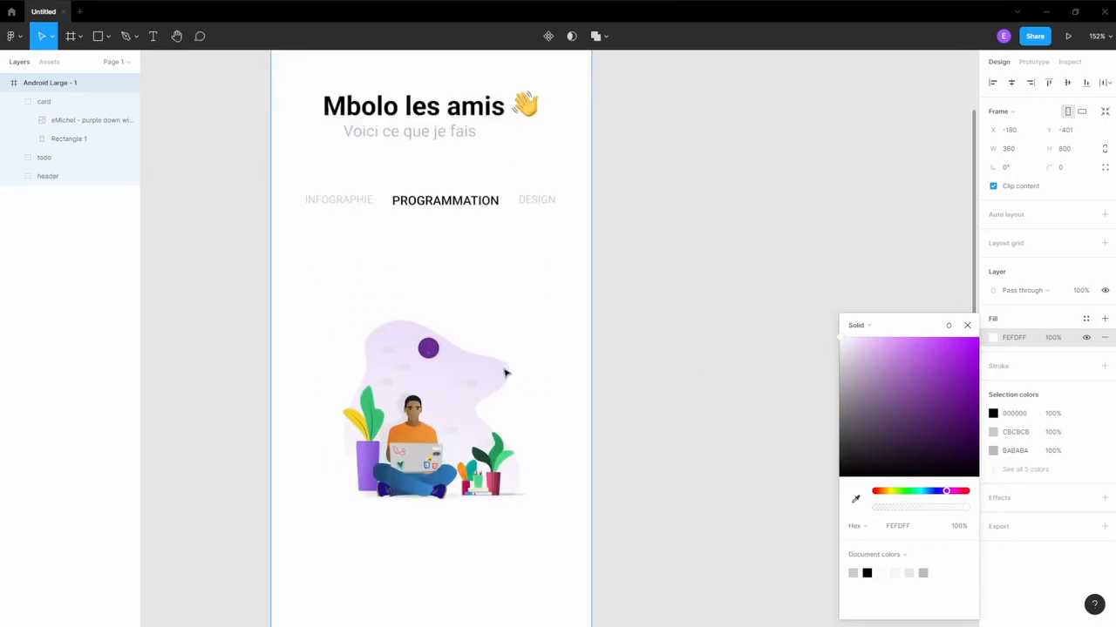
click(625, 285)
Add a 1 px inside stroke in light purple E393FF to the card's rounded rectangle.
click(510, 270)
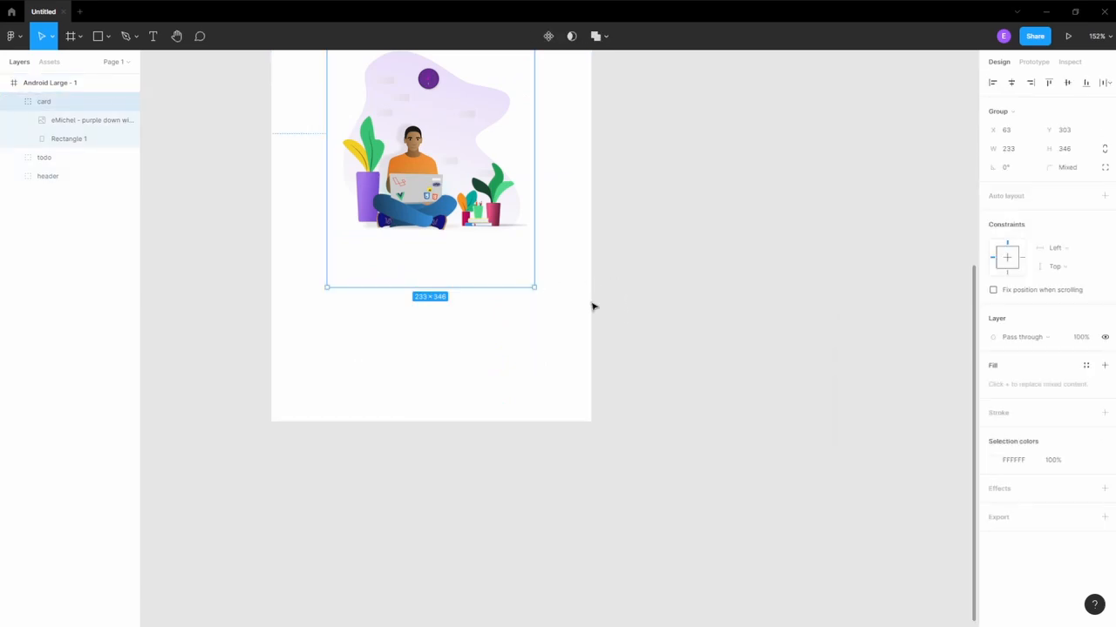
double_click(498, 279)
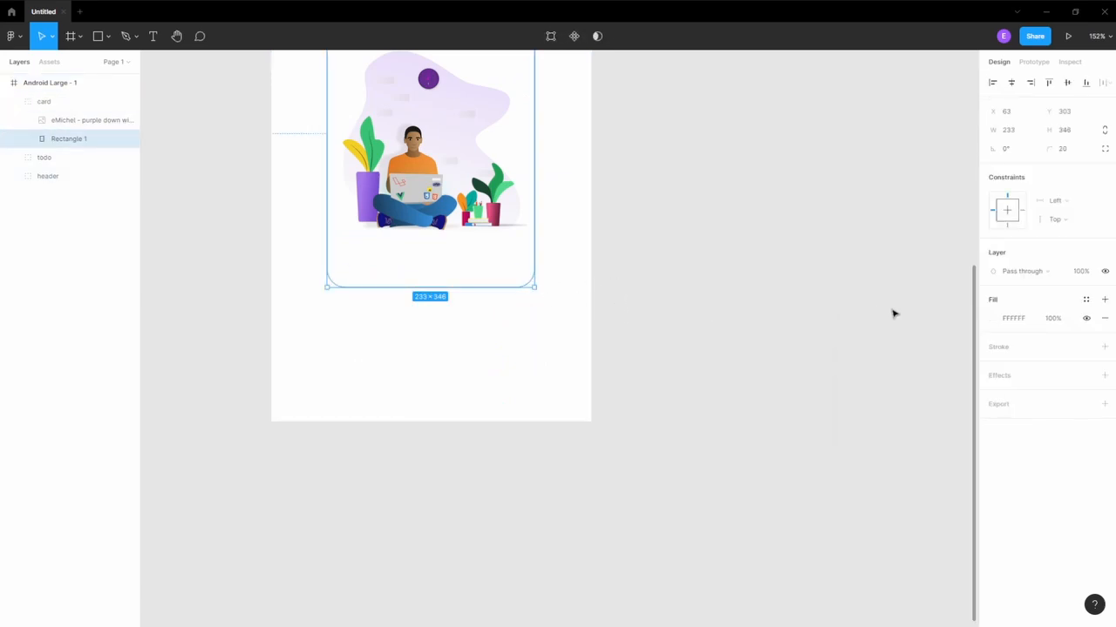
click(991, 348)
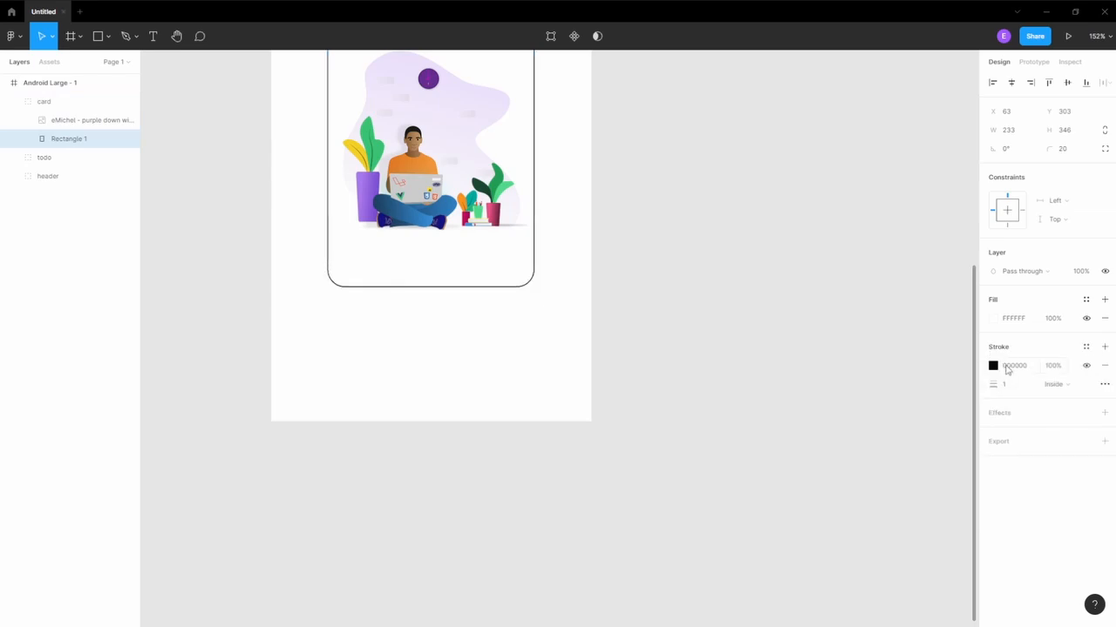
click(994, 367)
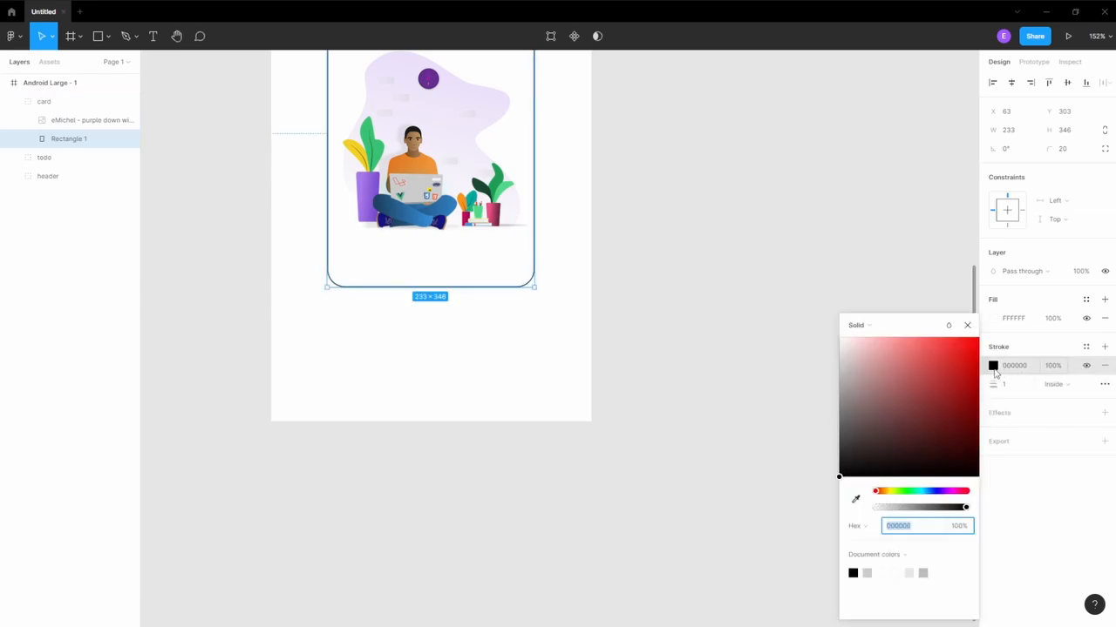
click(943, 491)
click(947, 494)
drag(871, 369, 893, 341)
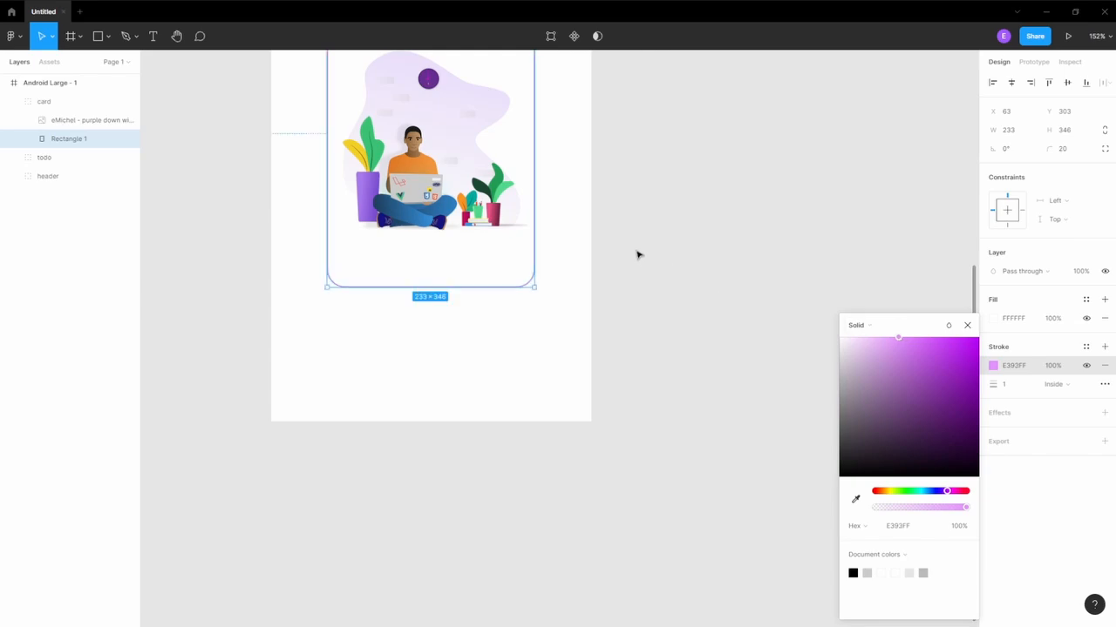
click(445, 307)
scroll(446, 331, up, 3)
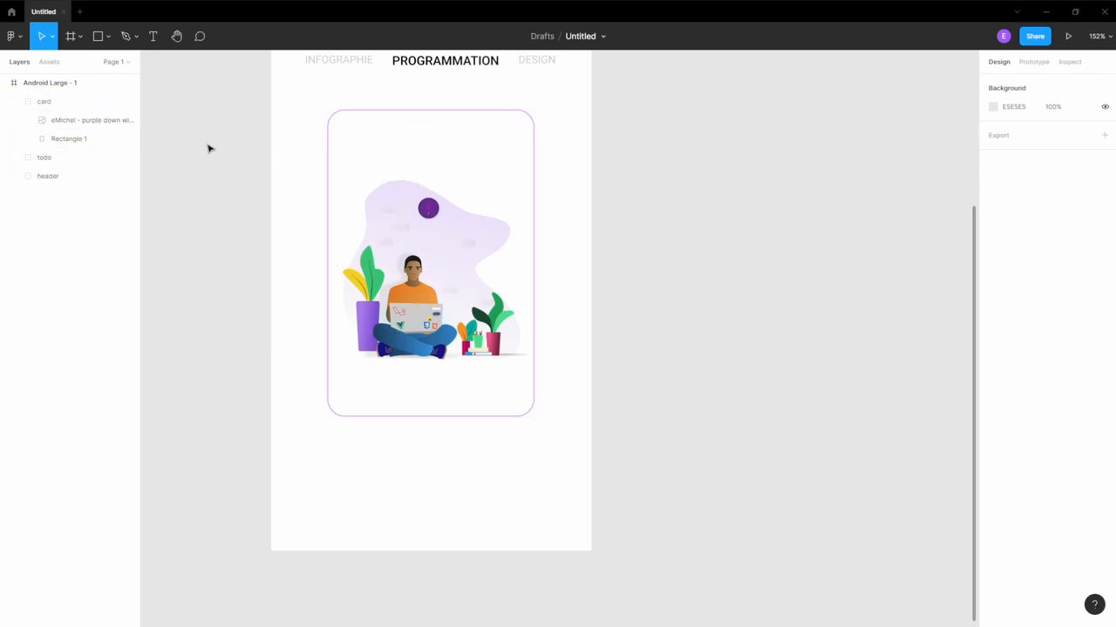
Duplicate the "card" group once on each side of the original, at the same height with equal gaps.
click(71, 108)
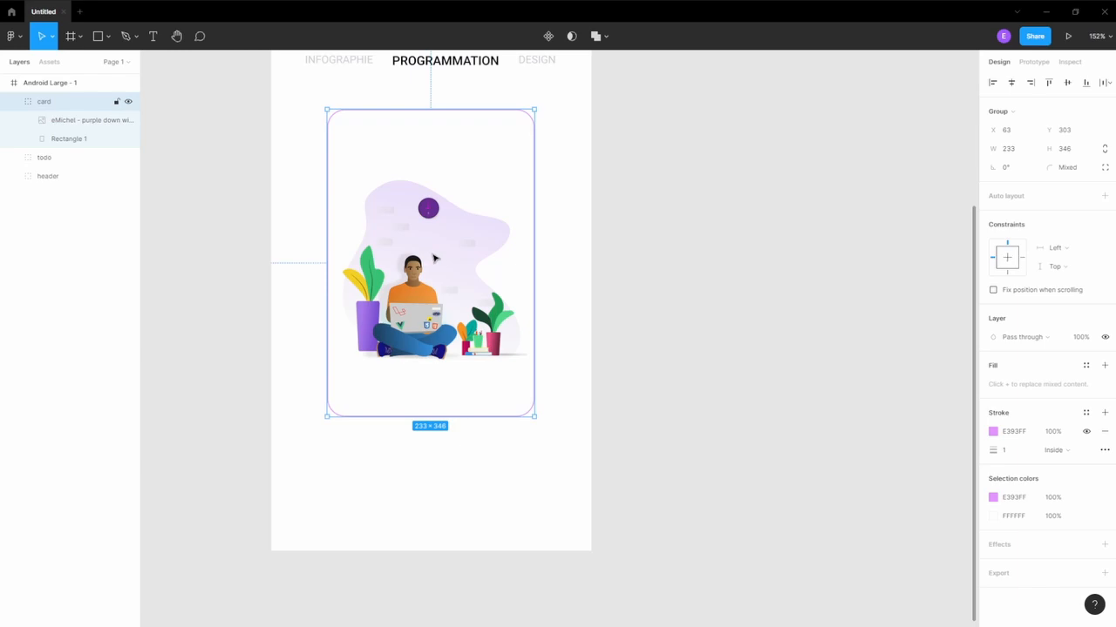
scroll(620, 315, down, 5)
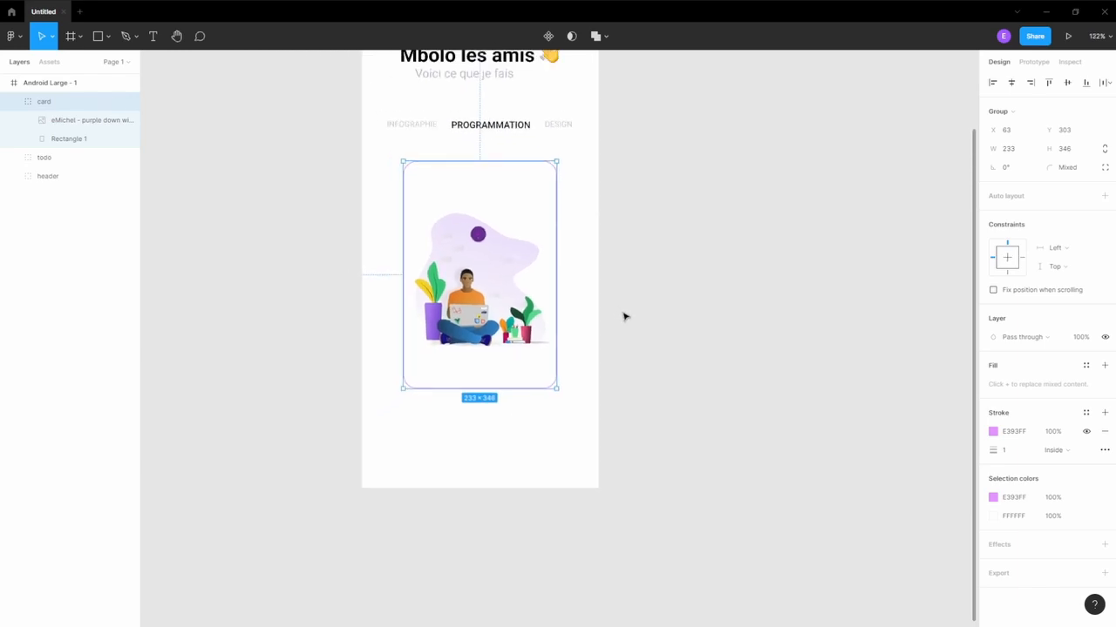
scroll(624, 318, down, 1)
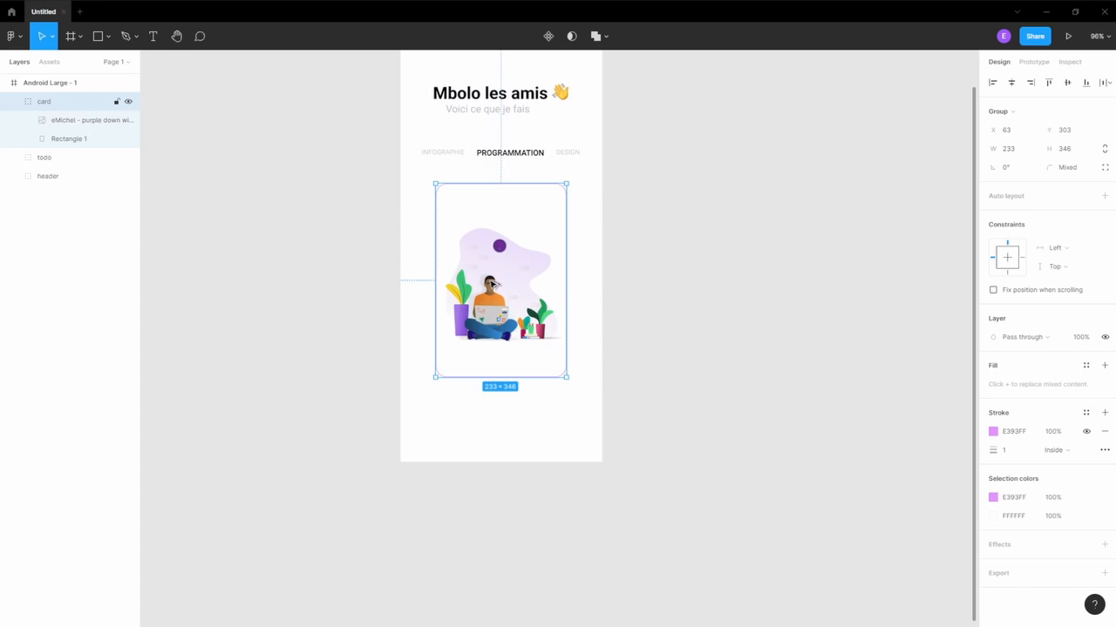
drag(491, 284, 349, 279)
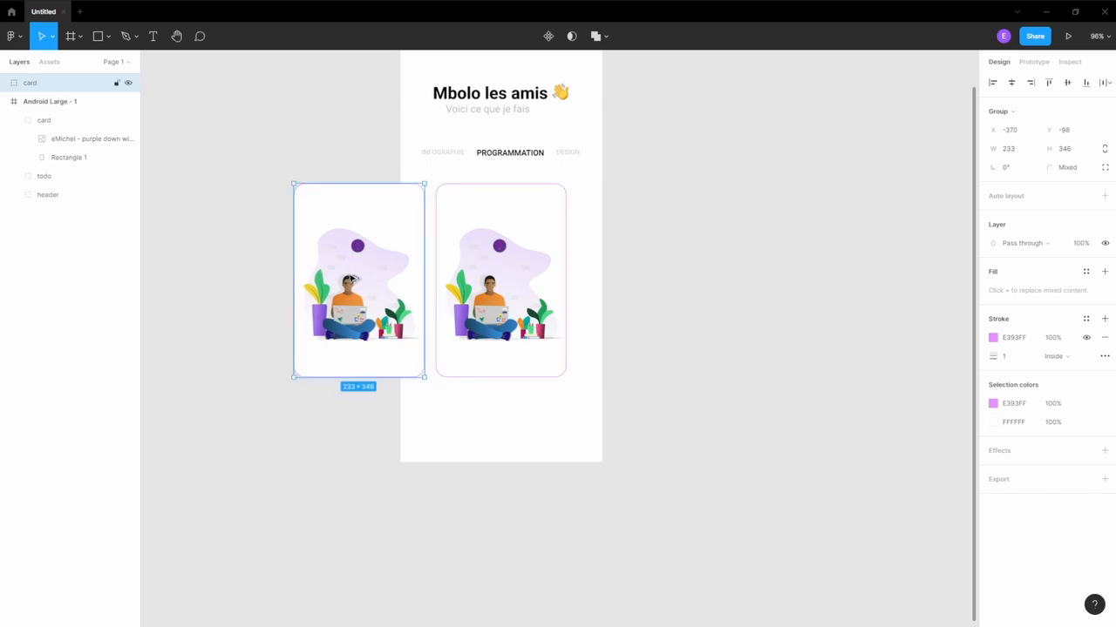
click(488, 297)
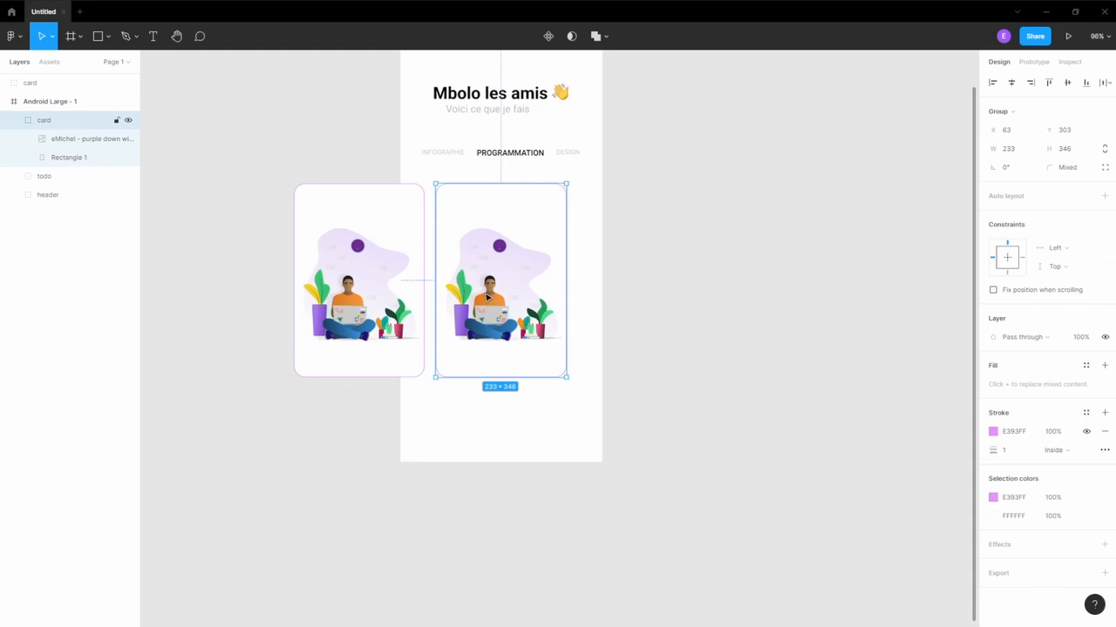
drag(488, 297, 631, 295)
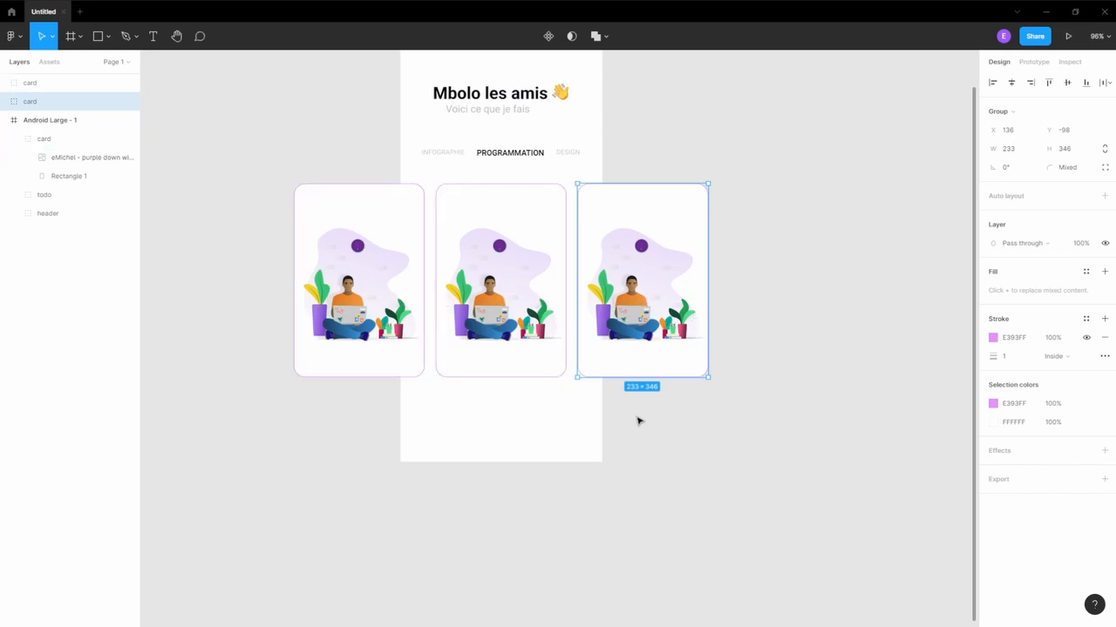
click(344, 308)
click(351, 305)
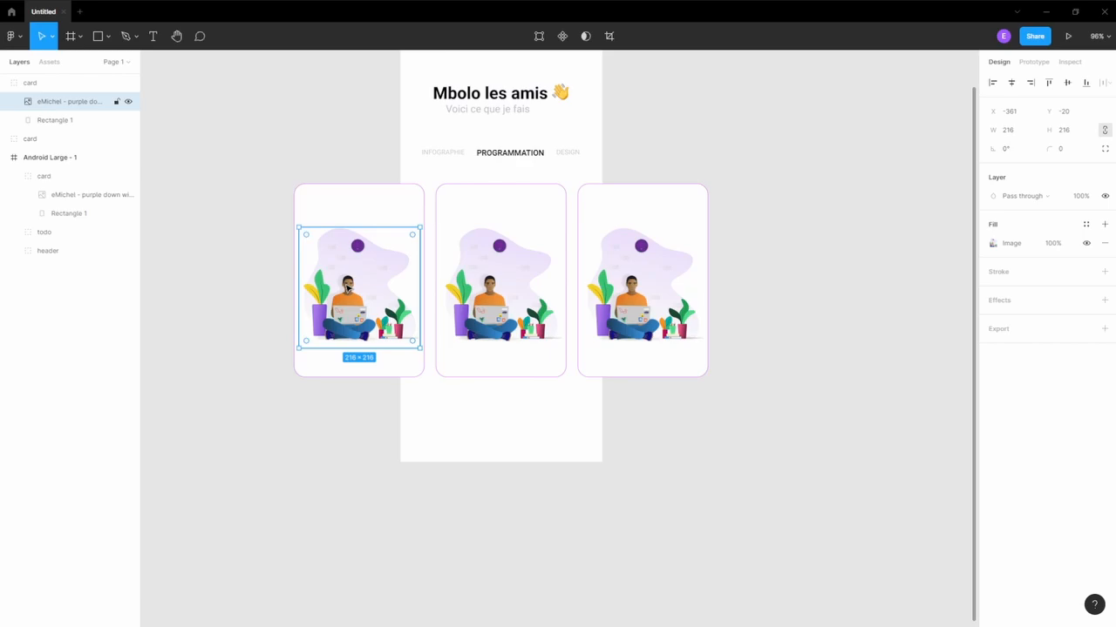
right_click(347, 287)
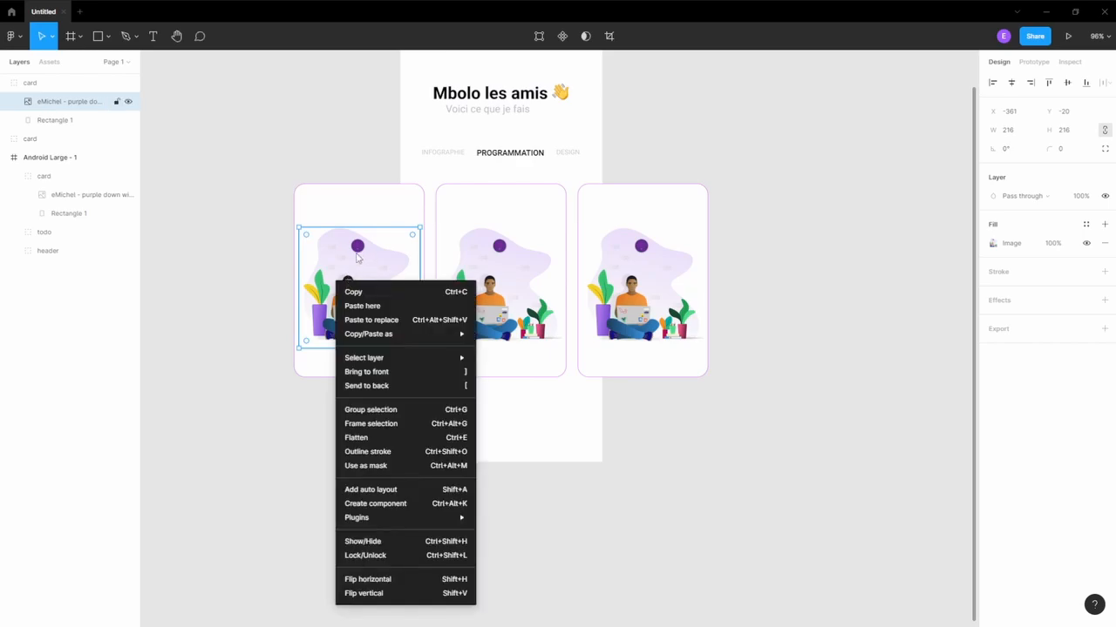
click(357, 257)
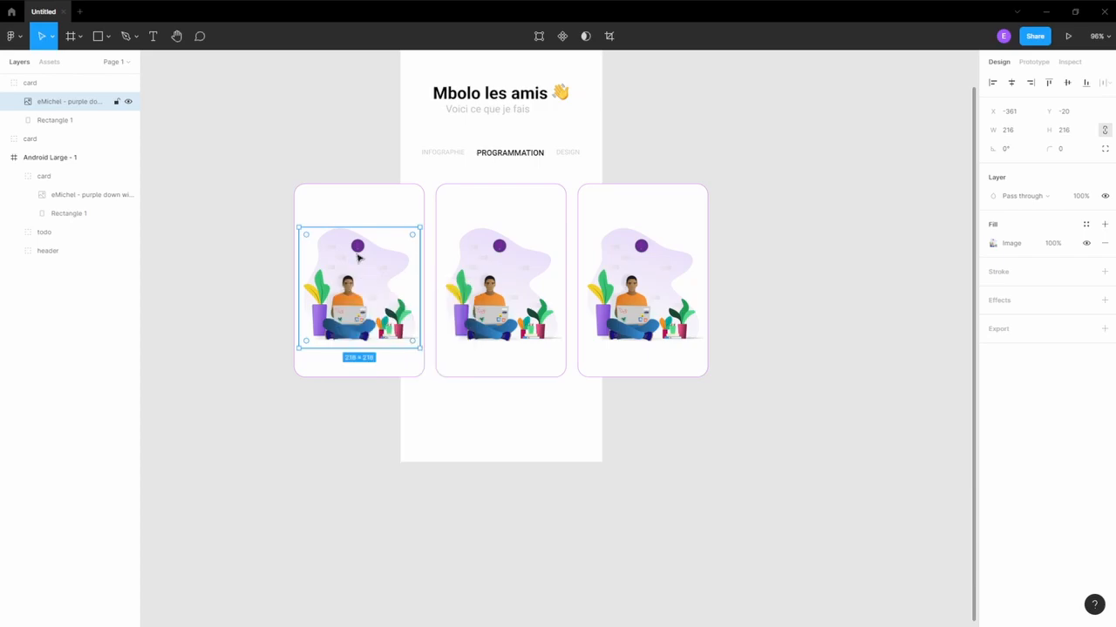
click(992, 244)
mouse_move(920, 324)
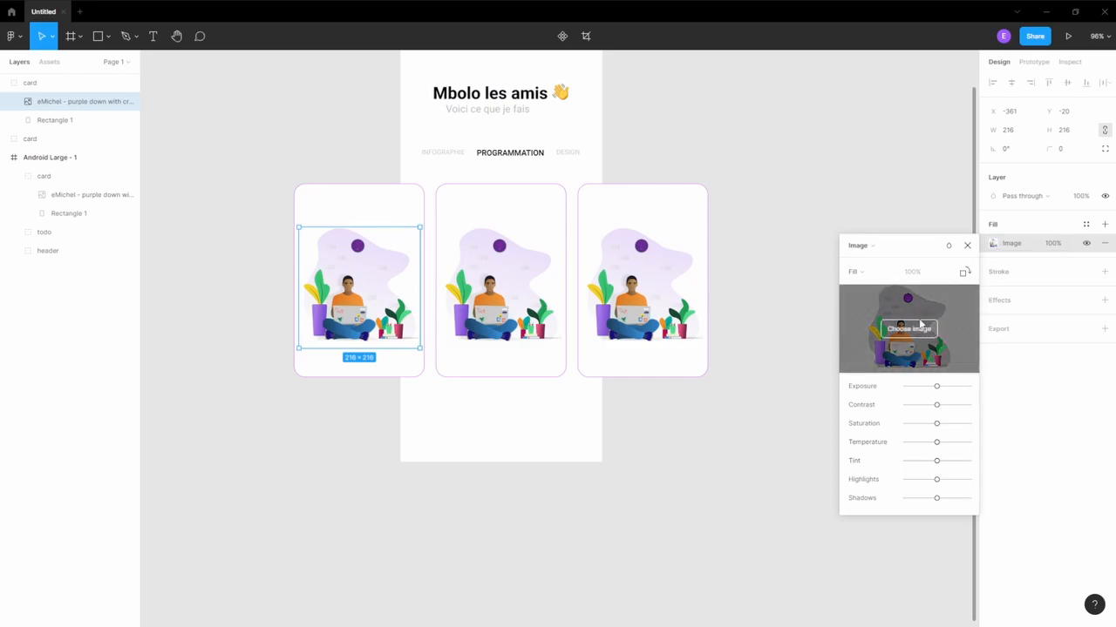
click(881, 249)
click(880, 248)
mouse_move(919, 309)
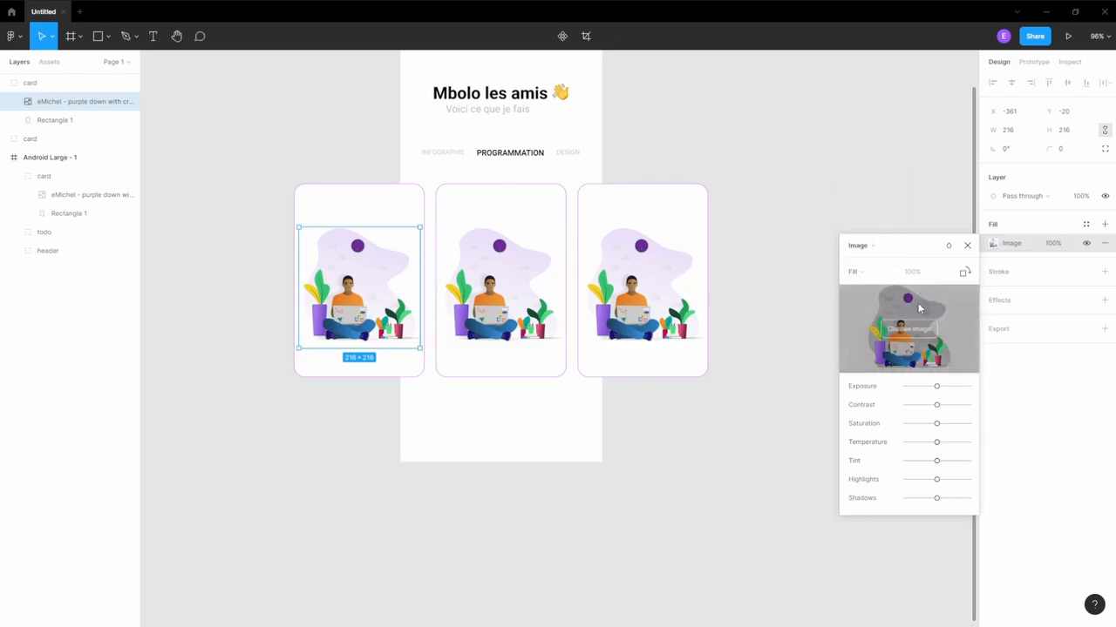
click(1048, 381)
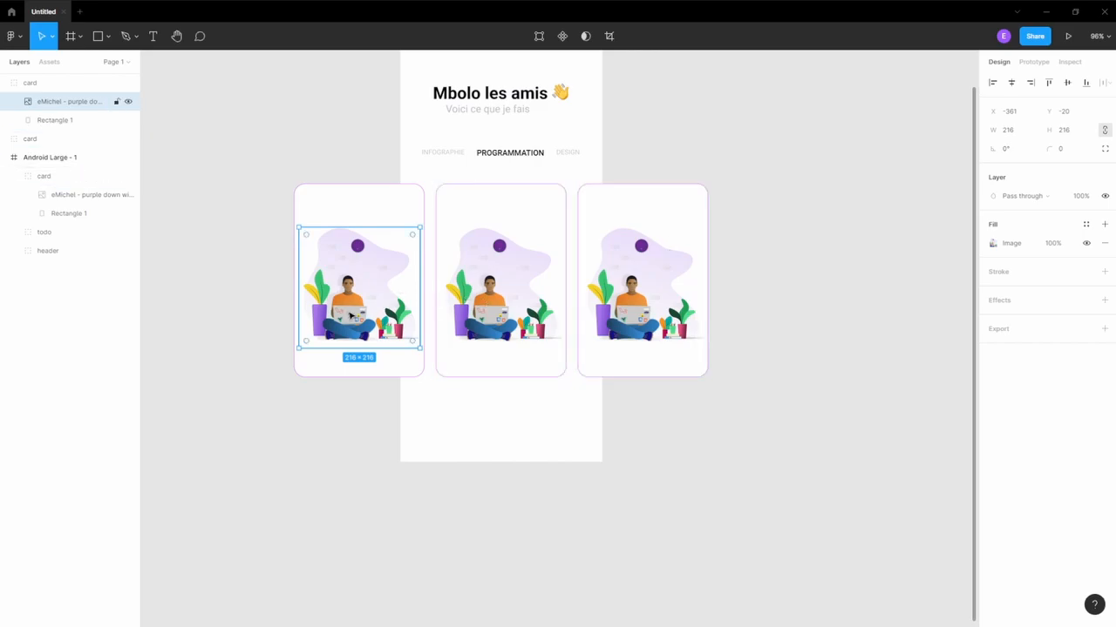
Replace the left card's illustration with the copied desk-scene image, scaled to about 211 × 183 and placed centrally within the card.
key(Delete)
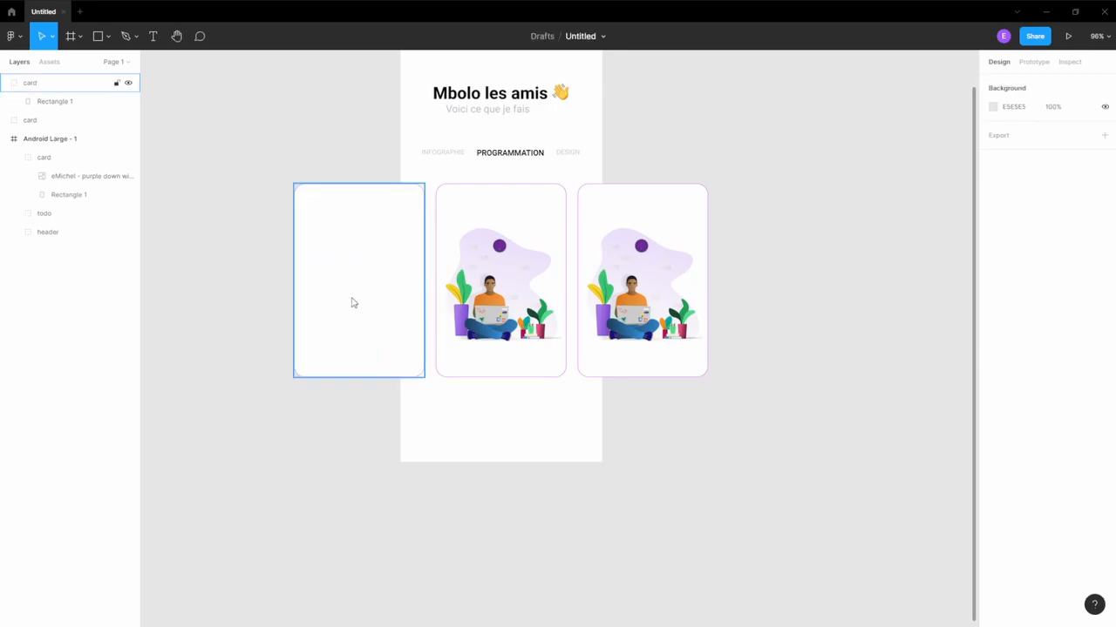
key(ctrl+v)
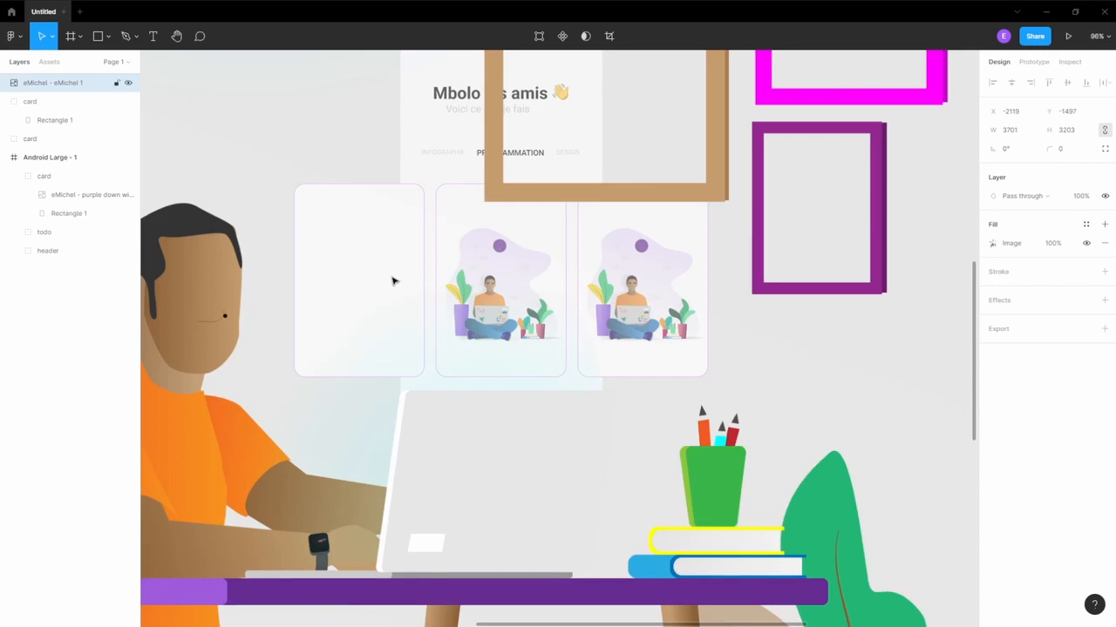
scroll(399, 314, down, 3)
scroll(399, 314, down, 5)
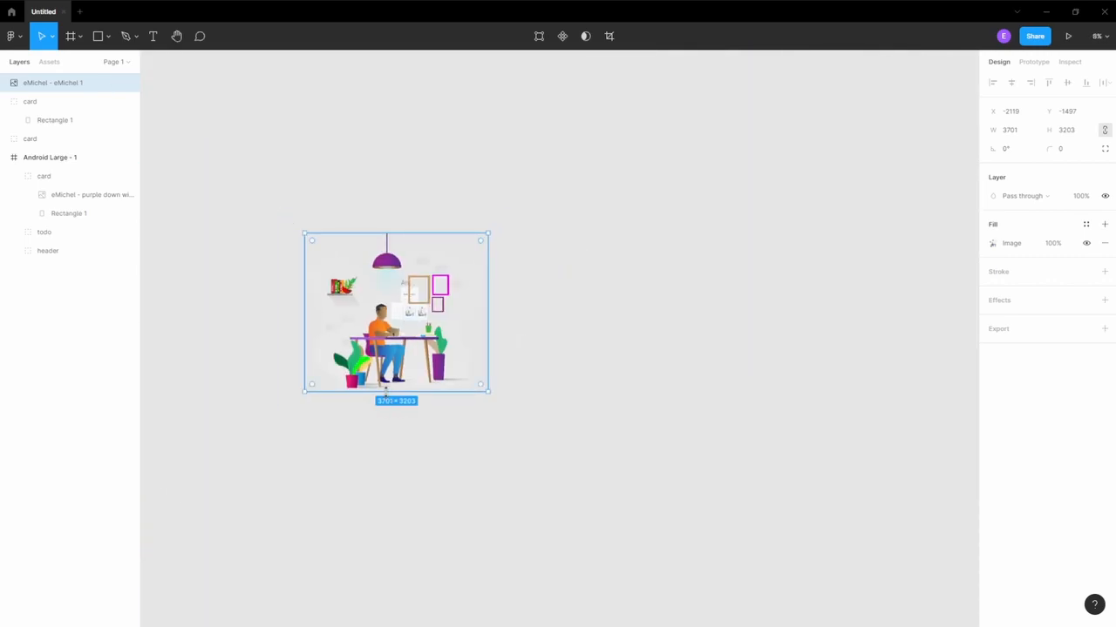
drag(386, 389, 405, 330)
scroll(405, 330, up, 15)
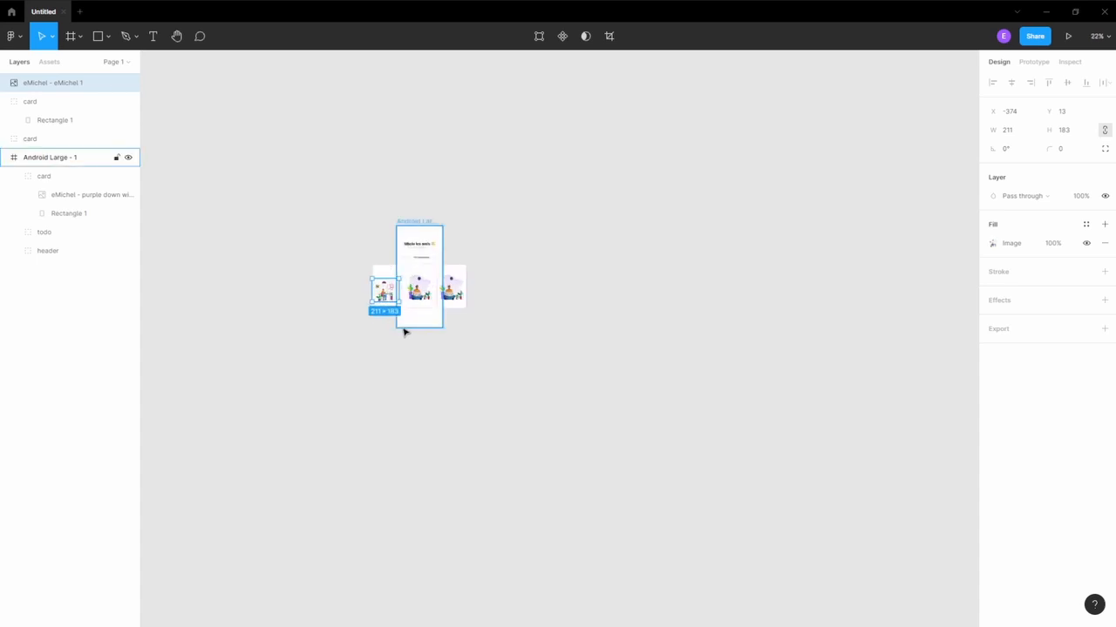
scroll(297, 329, down, 5)
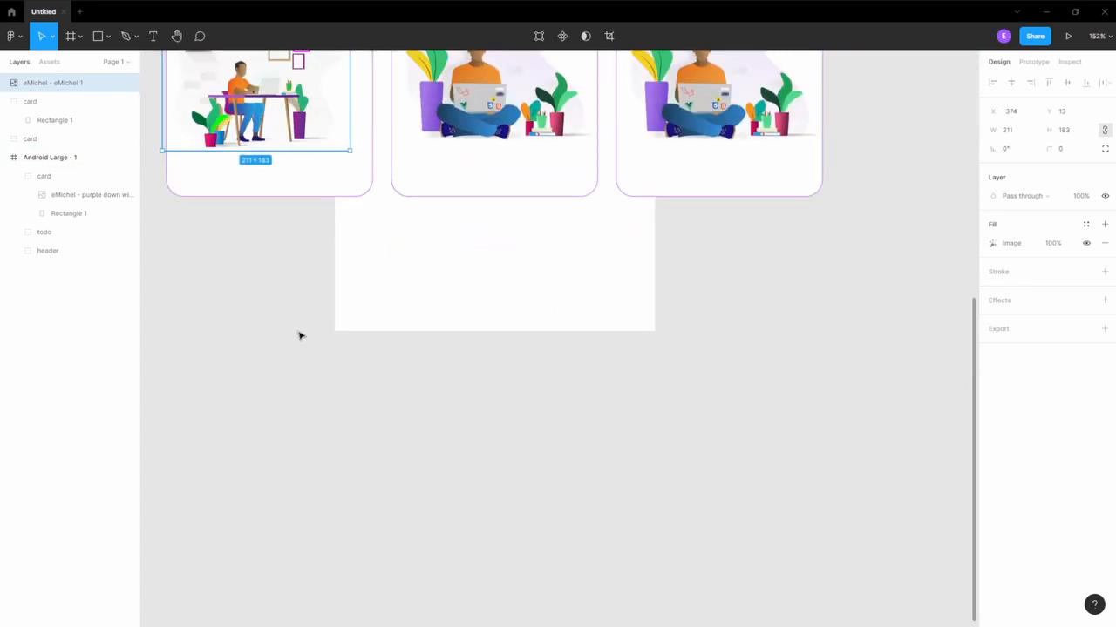
scroll(299, 334, up, 4)
drag(282, 253, 293, 237)
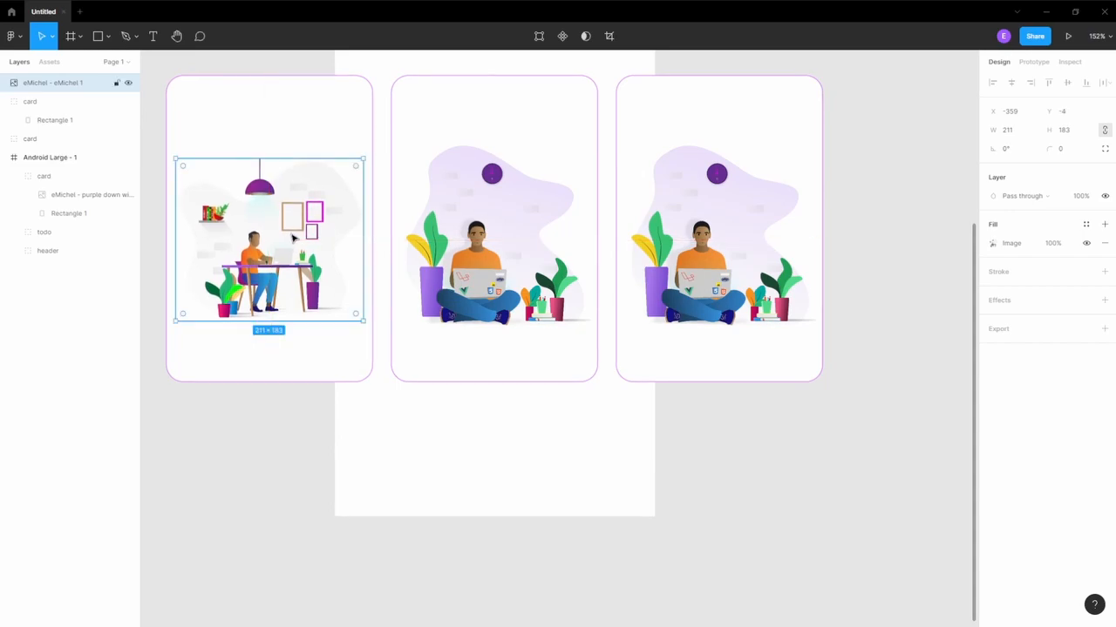
Delete the illustration inside the right card and paste the image of the man standing up building a web page.
click(682, 285)
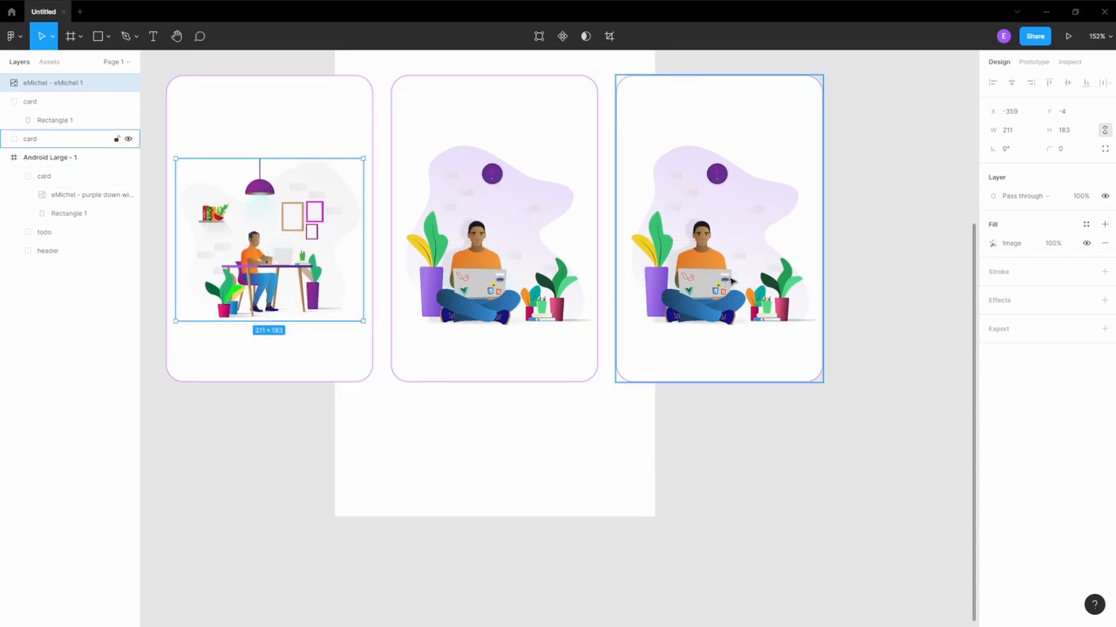
double_click(729, 277)
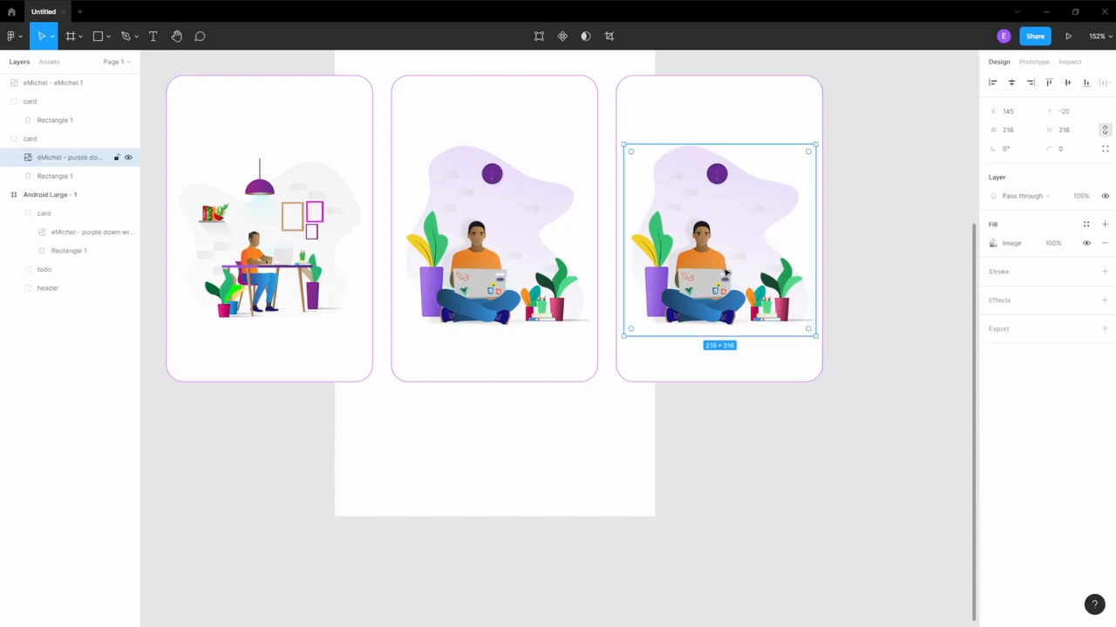
key(Delete)
key(Escape)
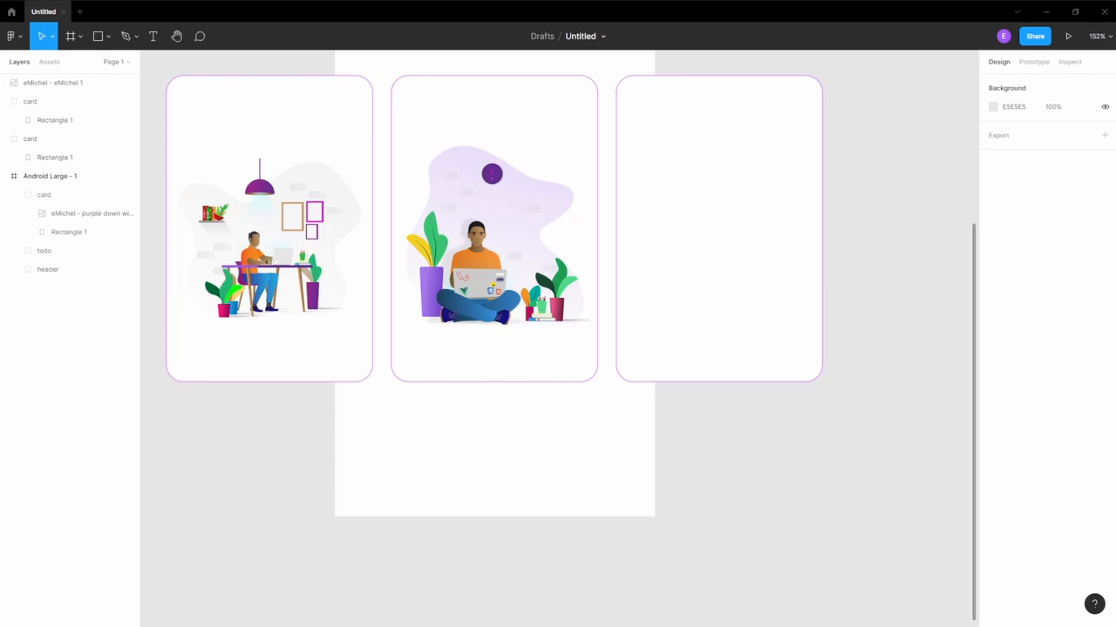
click(671, 341)
key(ctrl+v)
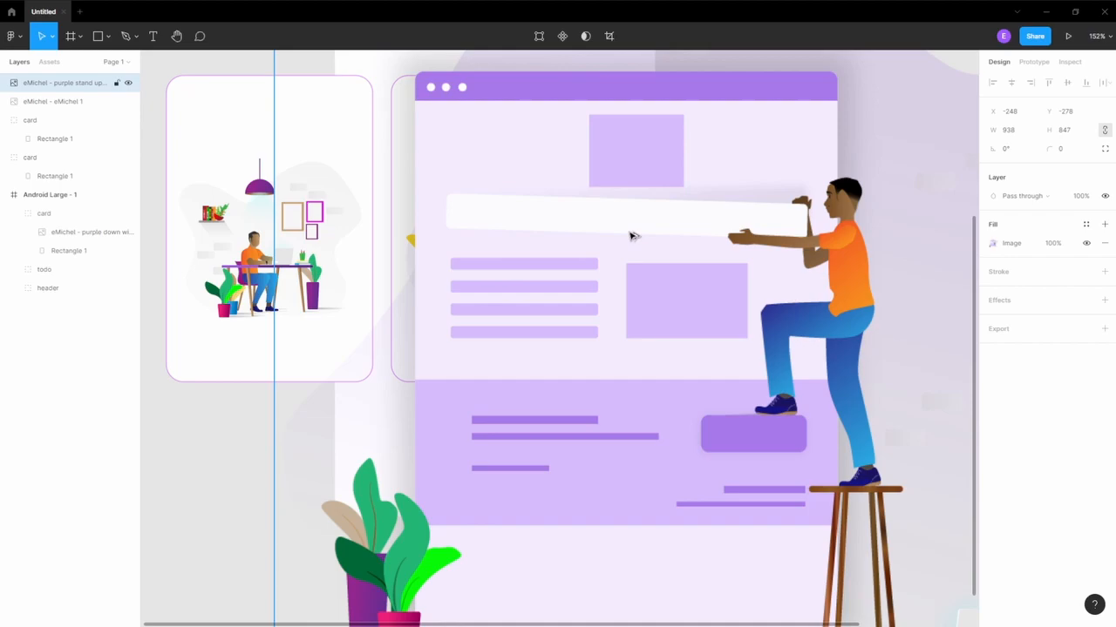
Scale the pasted web-design illustration to about 228 × 205 and fit it inside the right card.
scroll(633, 235, right, 1)
scroll(634, 237, down, 3)
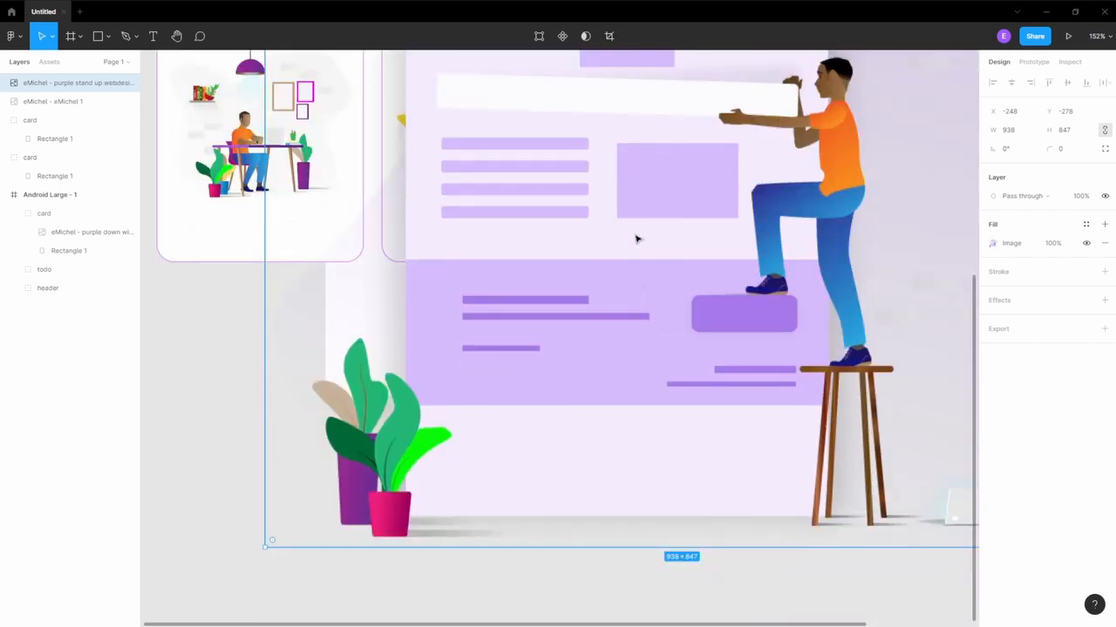
scroll(636, 239, down, 10)
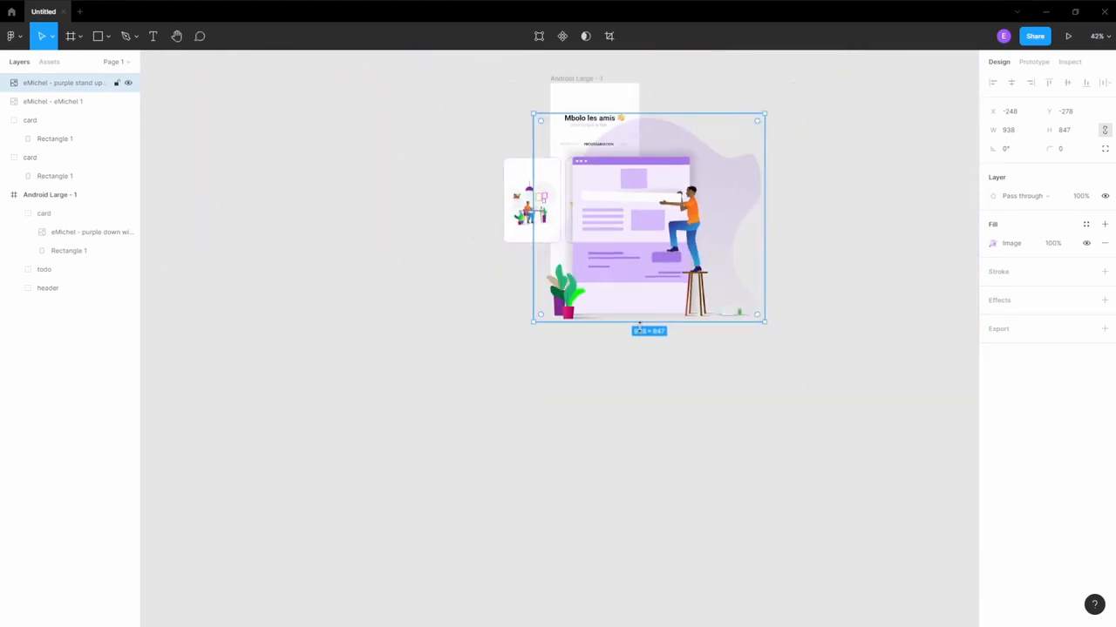
drag(644, 318, 662, 205)
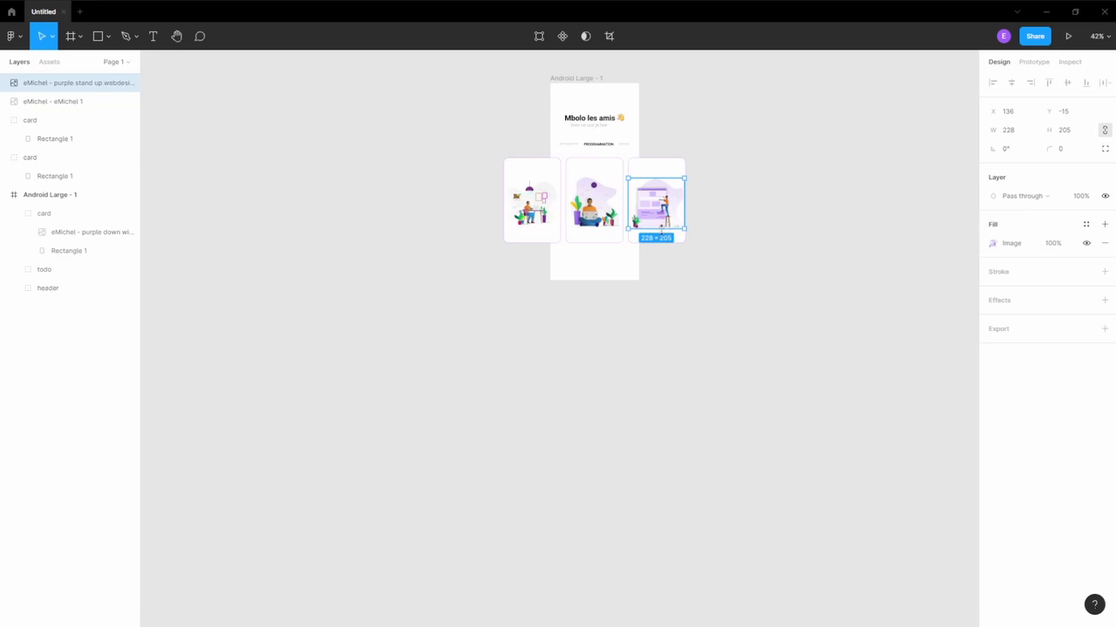
scroll(661, 225, up, 5)
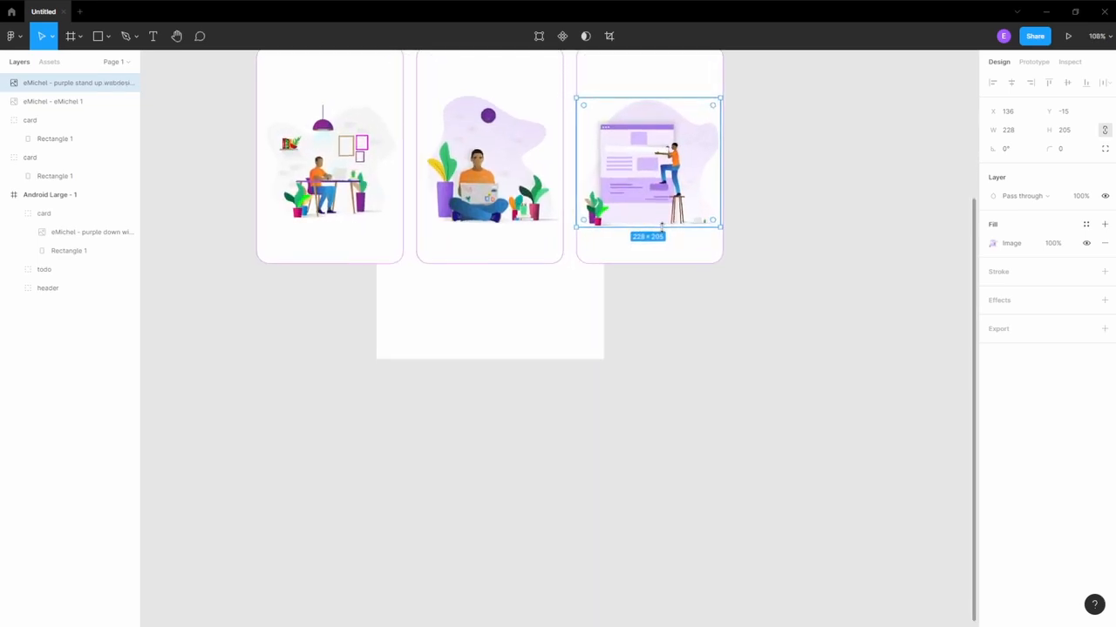
scroll(661, 225, up, 3)
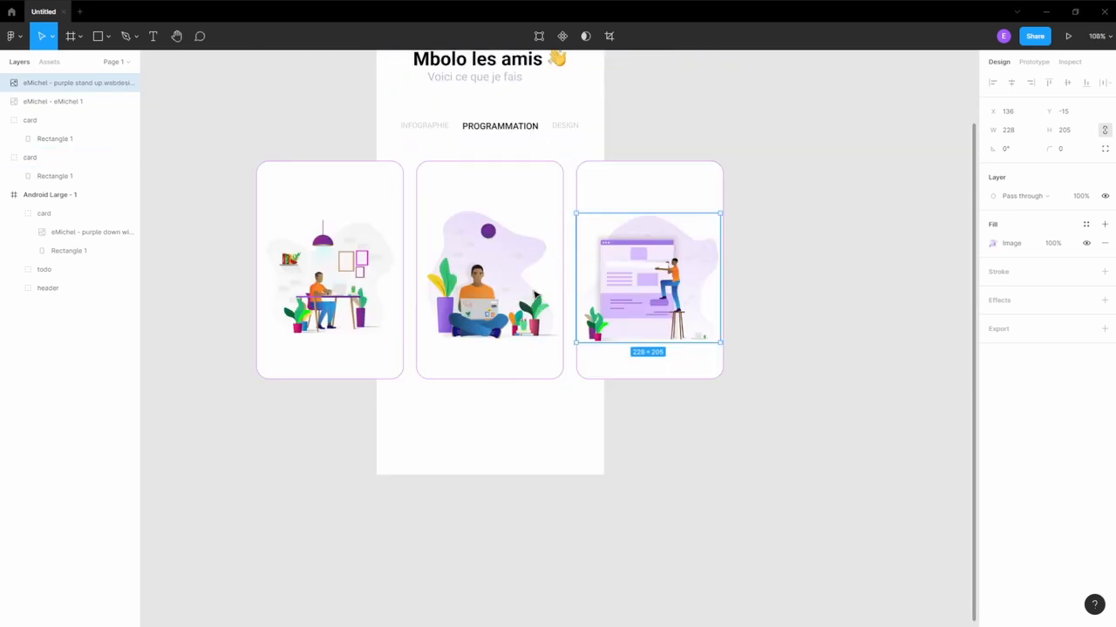
Move the desk-scene illustration layer into the left card's group, above its rectangle.
click(352, 263)
click(316, 178)
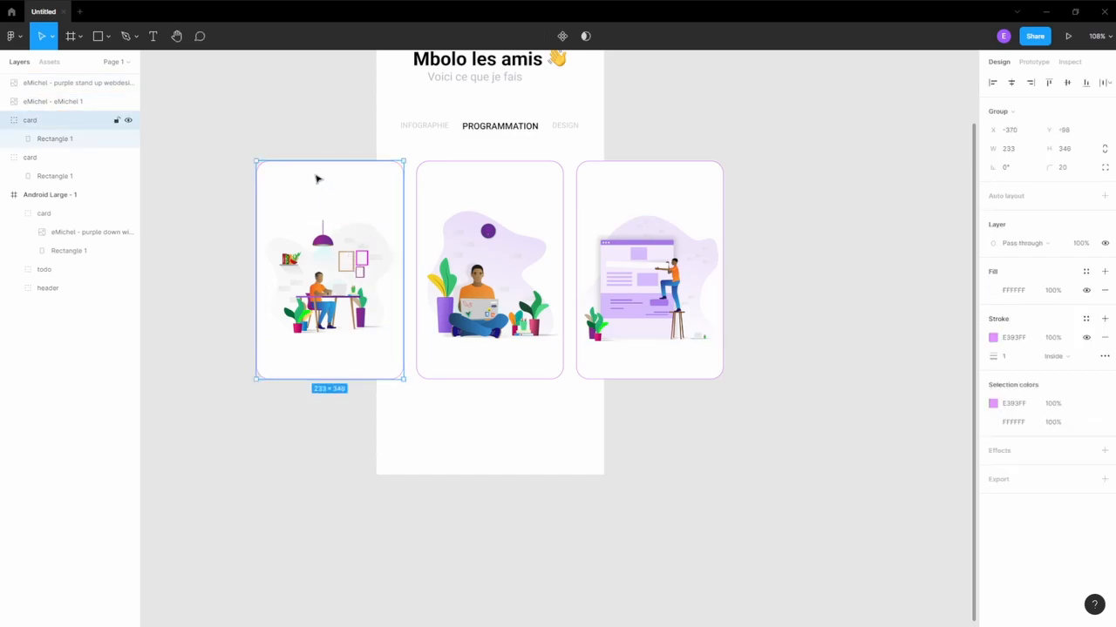
click(52, 102)
drag(52, 102, 59, 137)
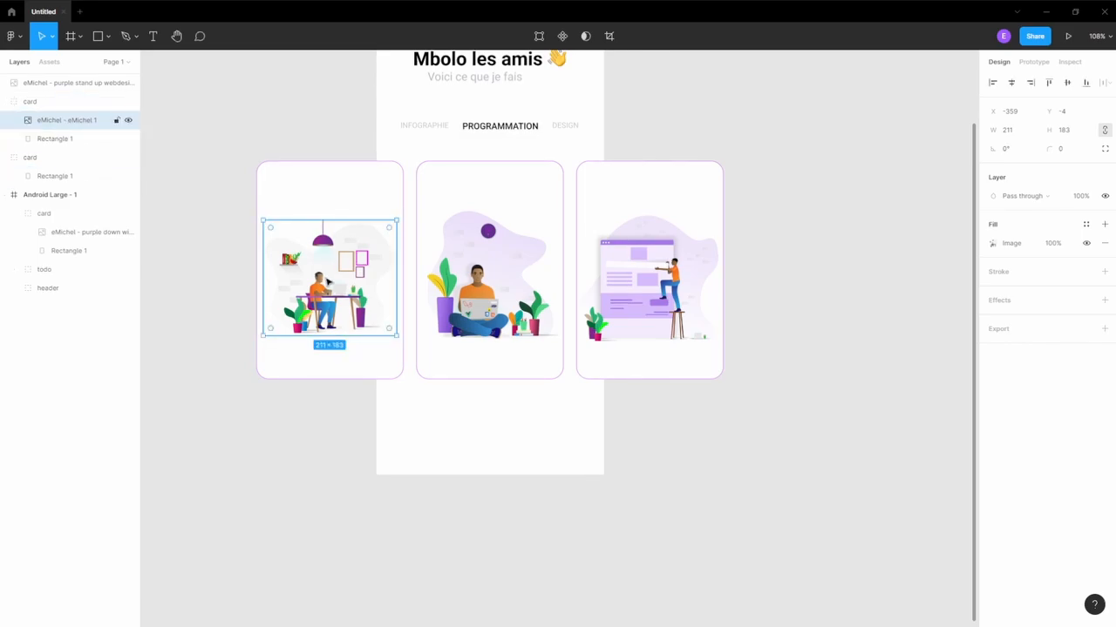
click(322, 194)
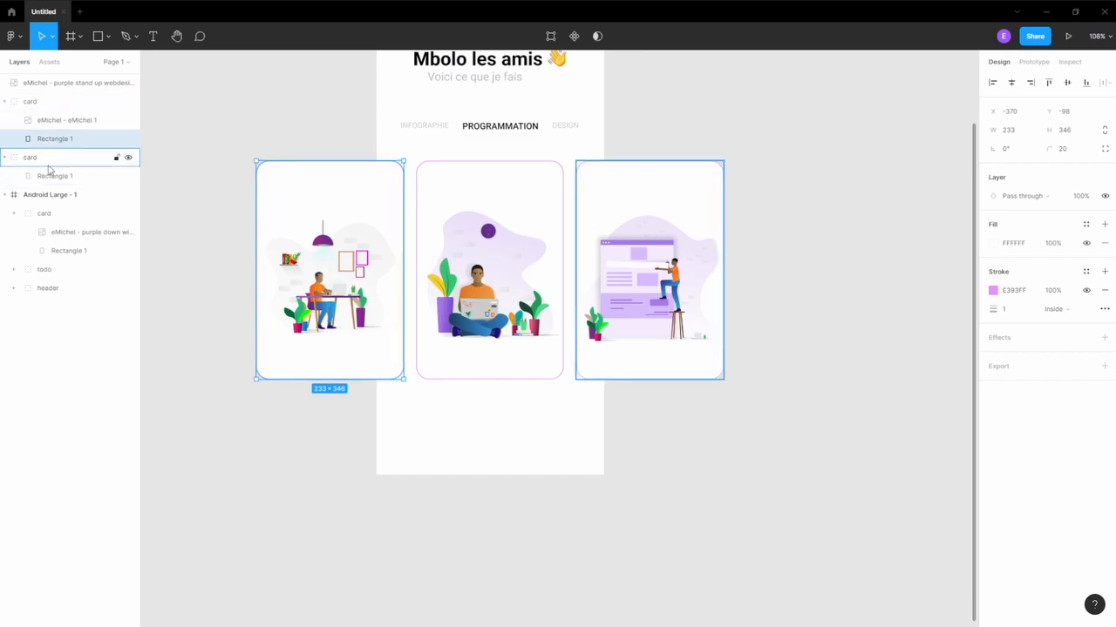
Rename the middle card's group "card1" and the right card's group "card2".
double_click(55, 215)
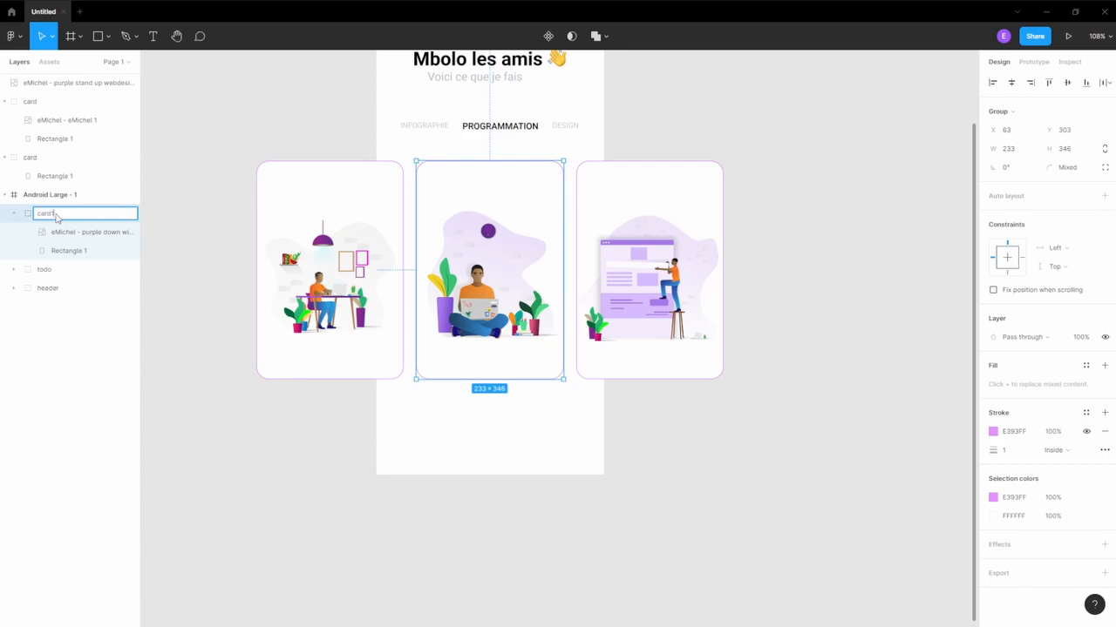
text(1)
click(50, 159)
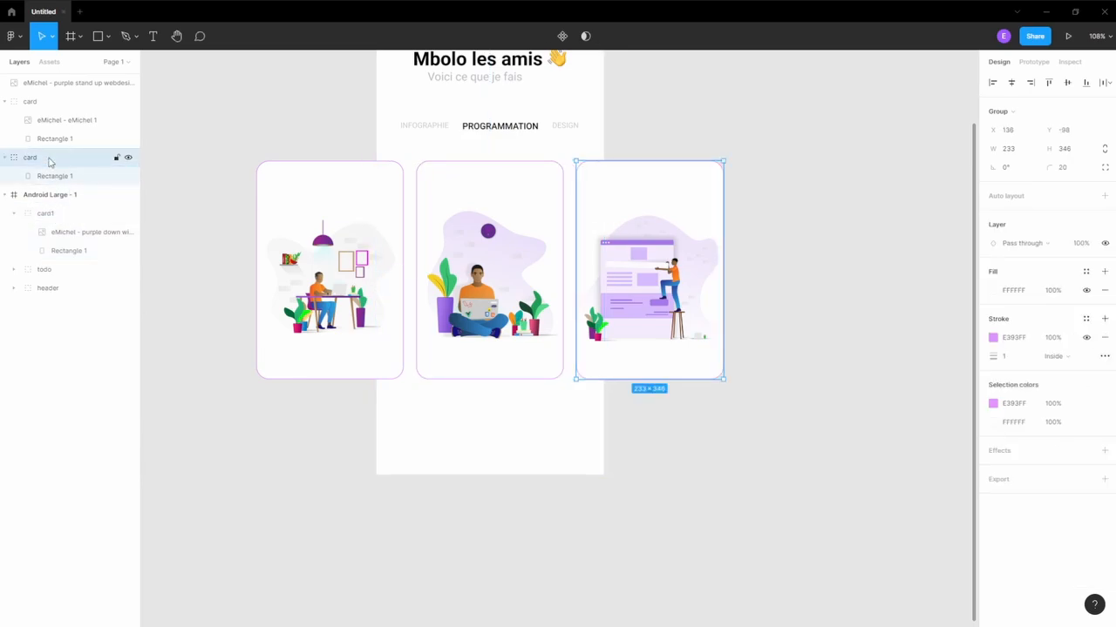
double_click(53, 162)
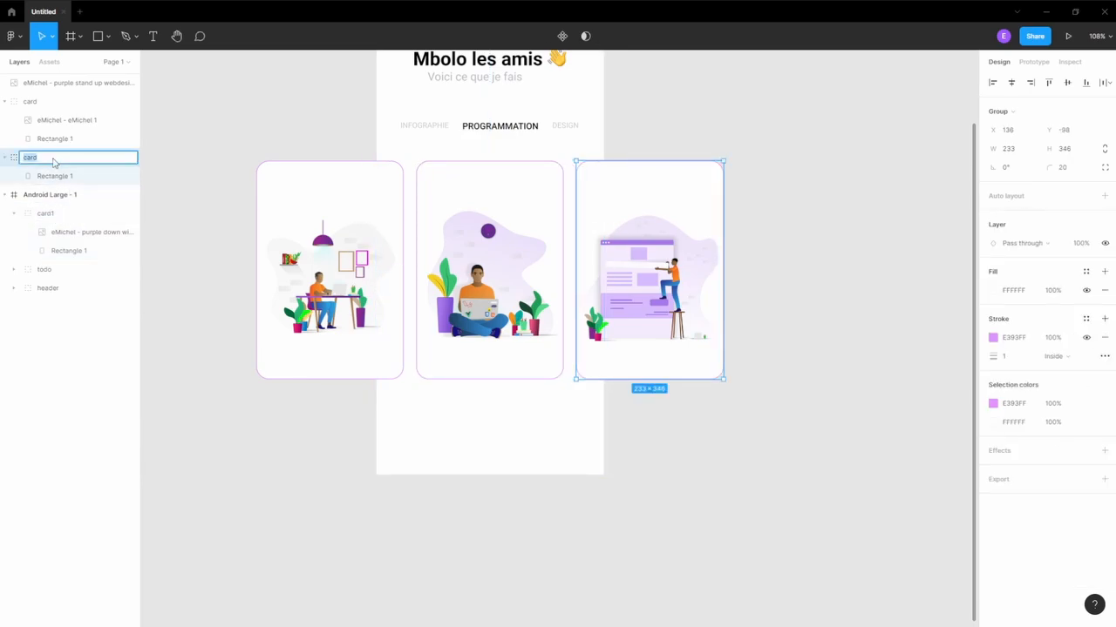
click(54, 161)
text(2)
key(Return)
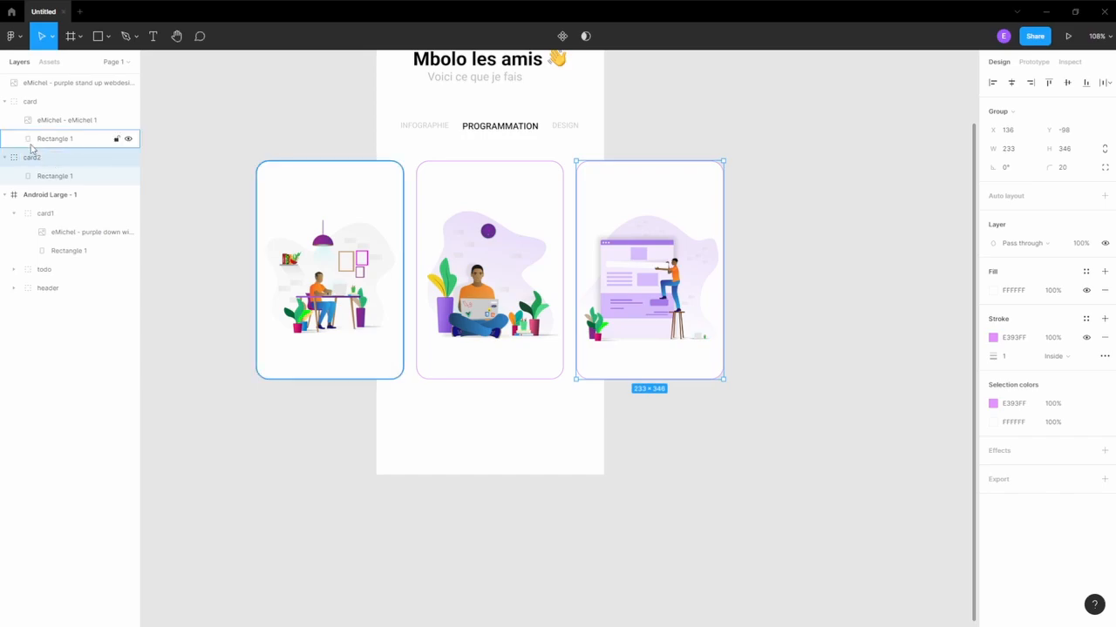
Move the web-design illustration layer into the "card2" group above its rectangle, and rename the left card's group "card3".
click(60, 84)
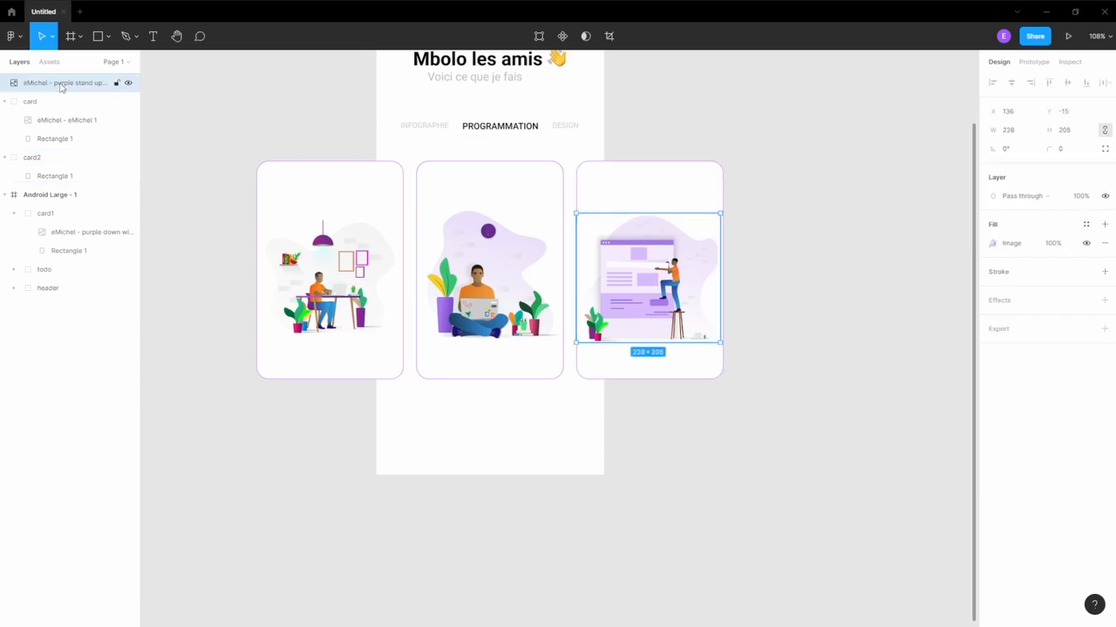
drag(60, 84, 72, 168)
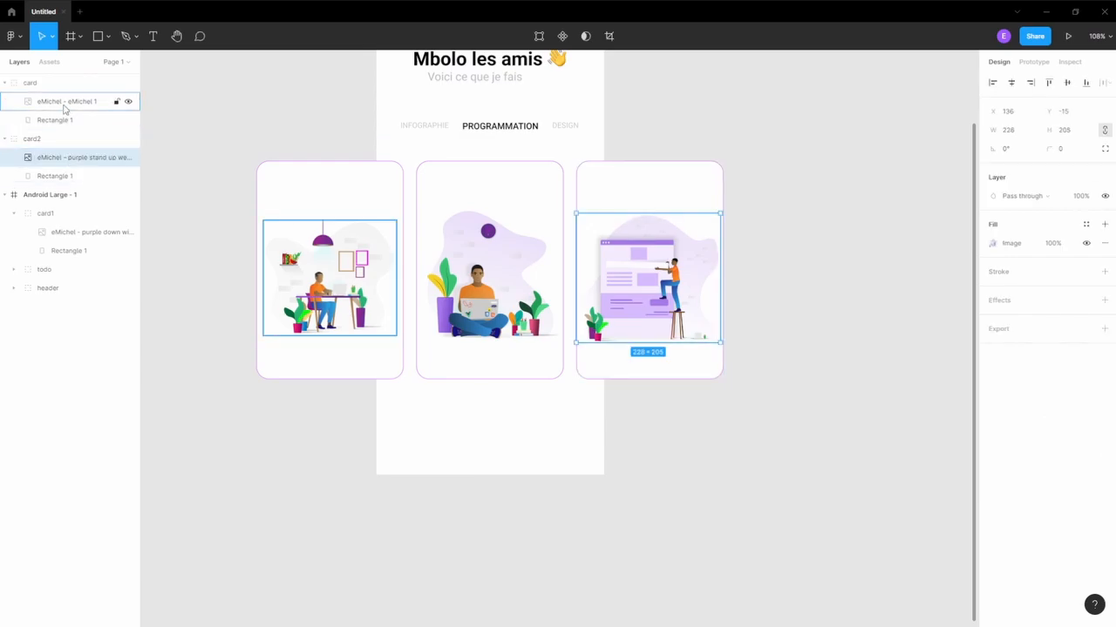
double_click(40, 85)
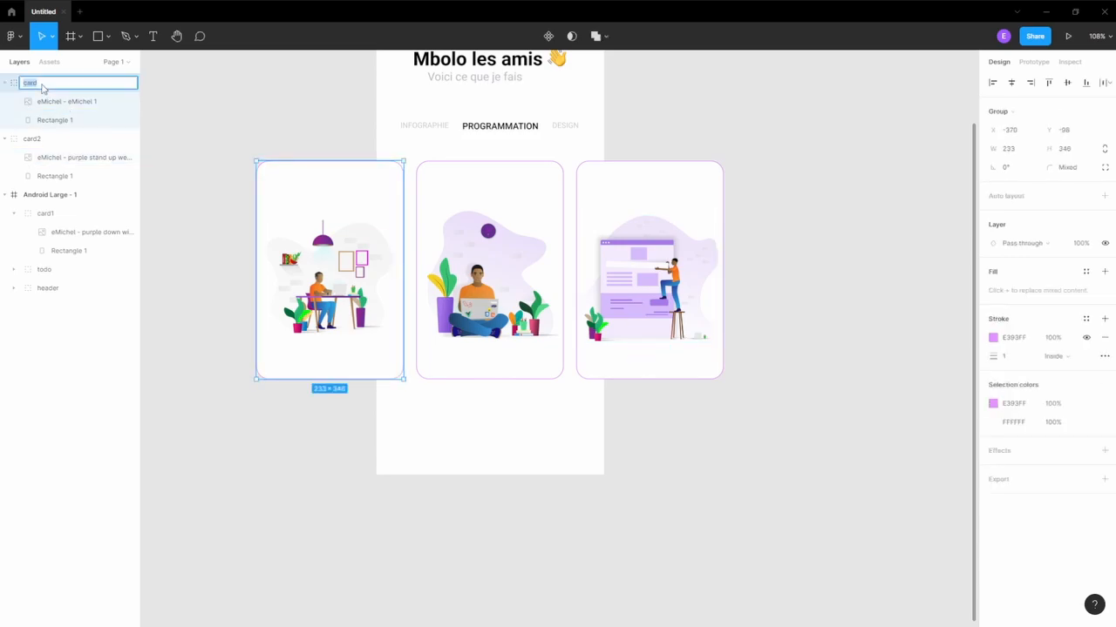
click(42, 85)
key(Return)
click(734, 201)
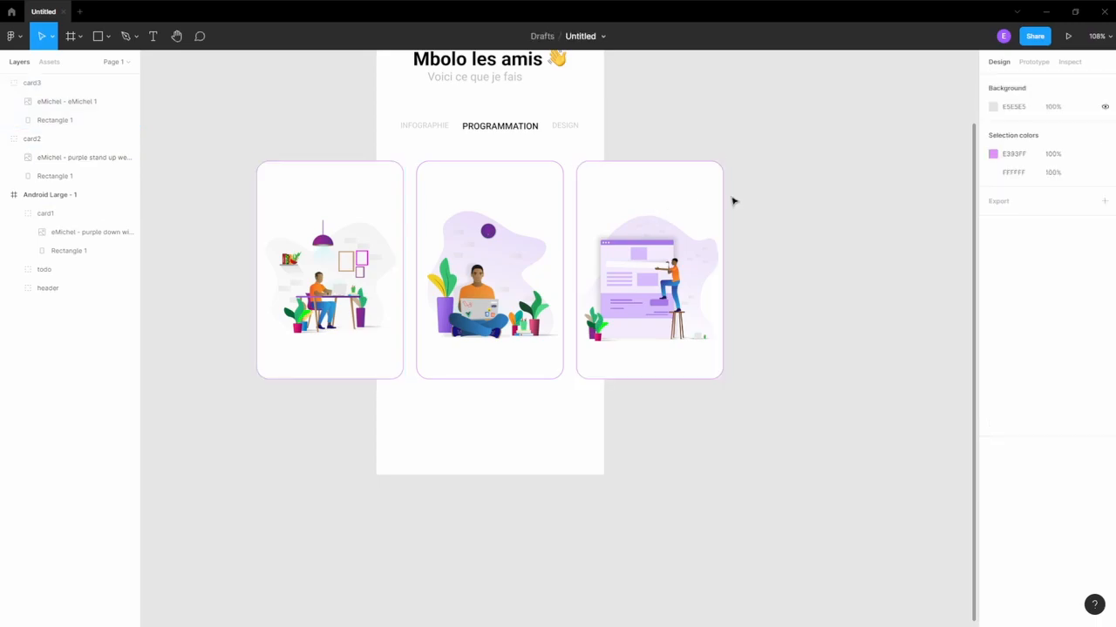
scroll(810, 222, down, 3)
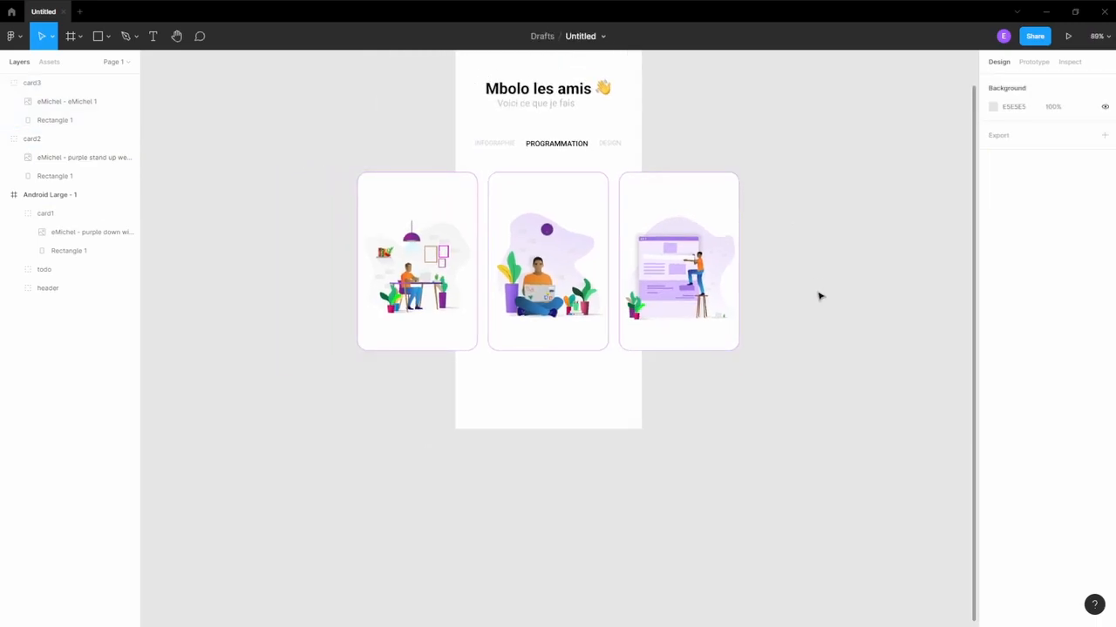
scroll(824, 294, up, 1)
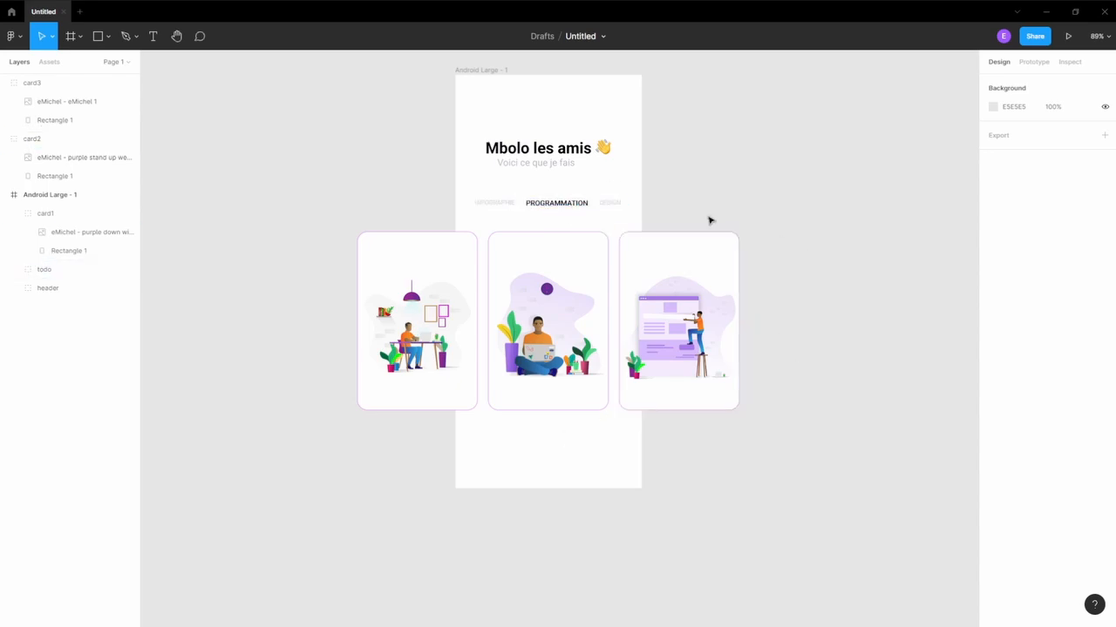
scroll(712, 276, up, 3)
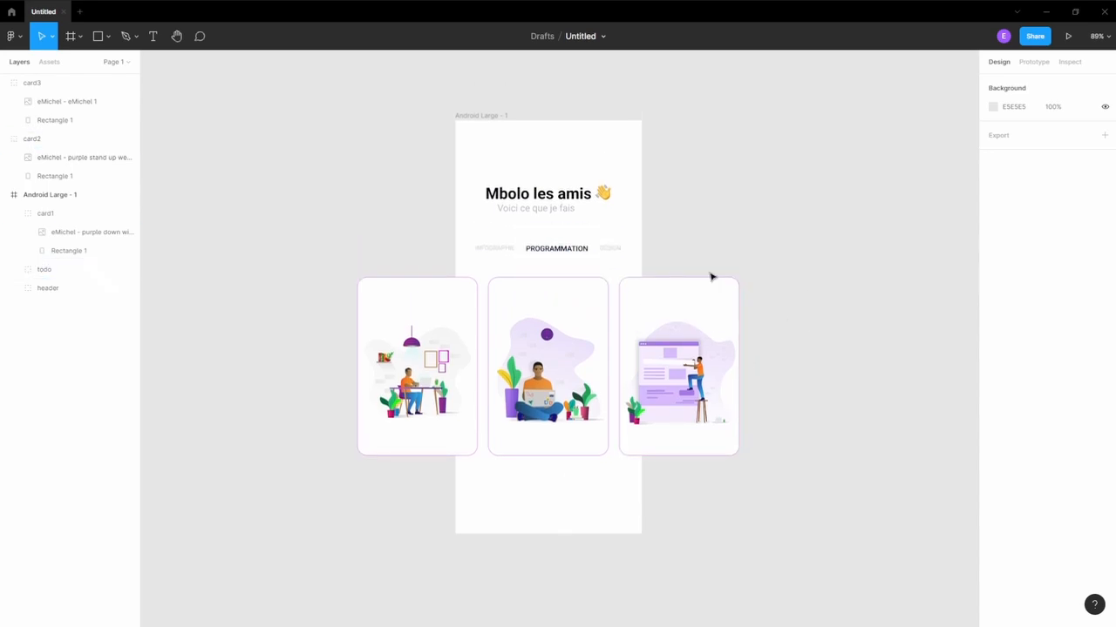
Rename the phone frame from "Android Large - 1" to "Android - 1".
click(490, 115)
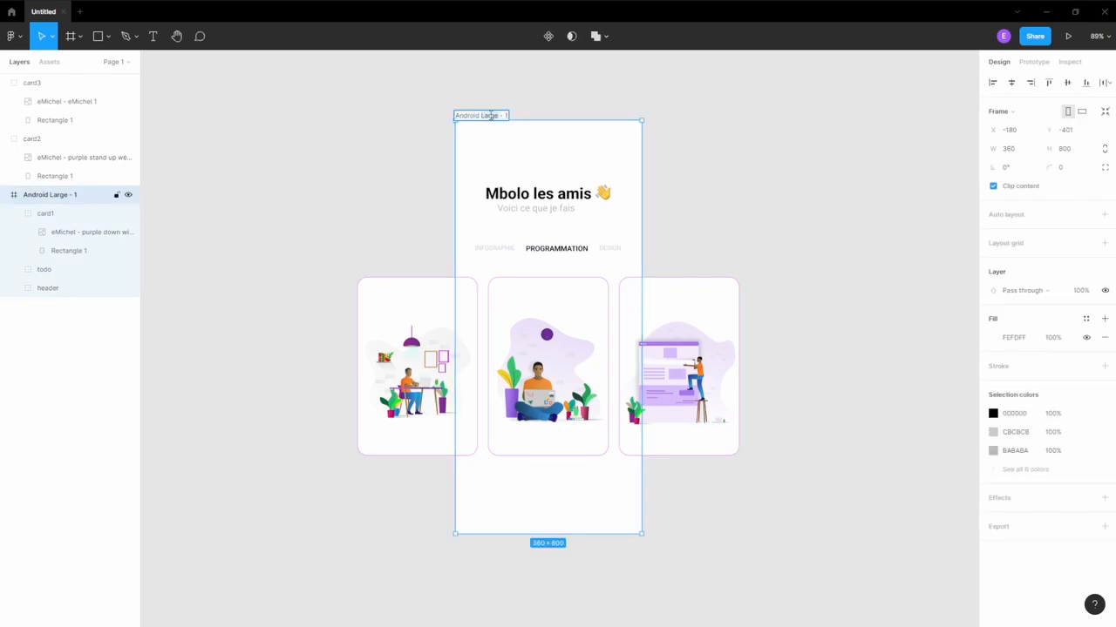
double_click(490, 115)
key(BackSpace)
key(Return)
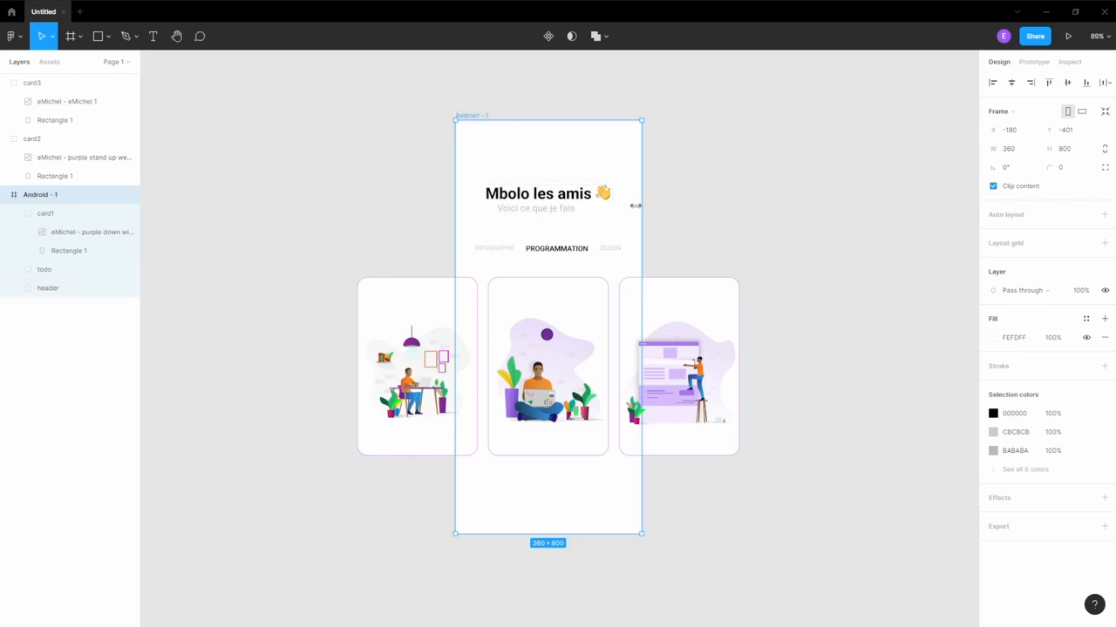
Move the "card3" and "card2" groups together into the "Android - 1" frame, above "card1".
click(370, 386)
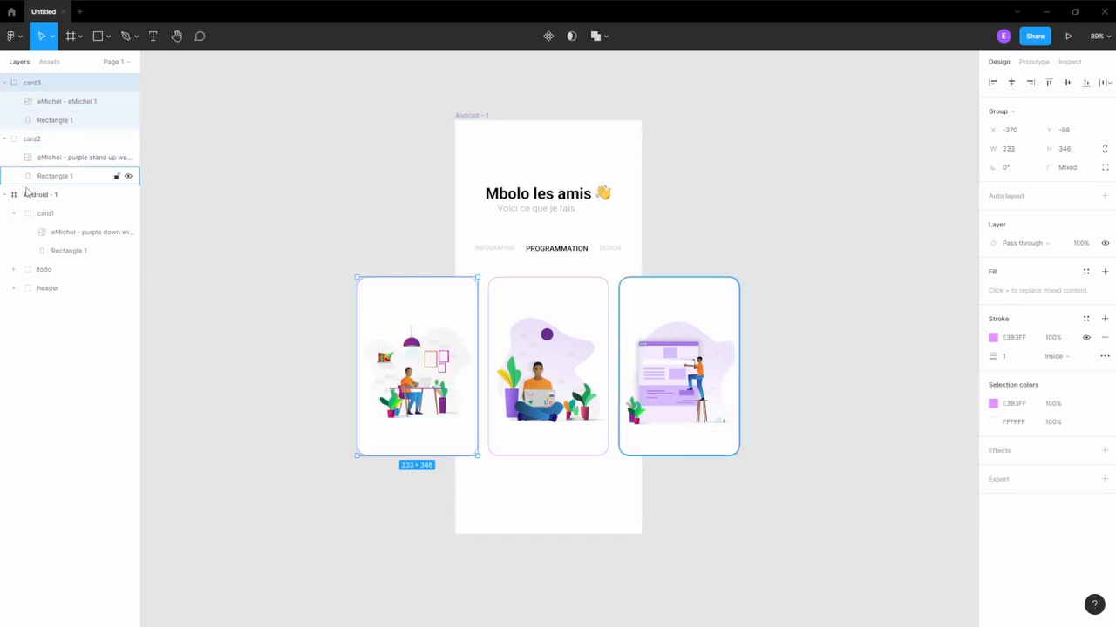
shift+click(17, 142)
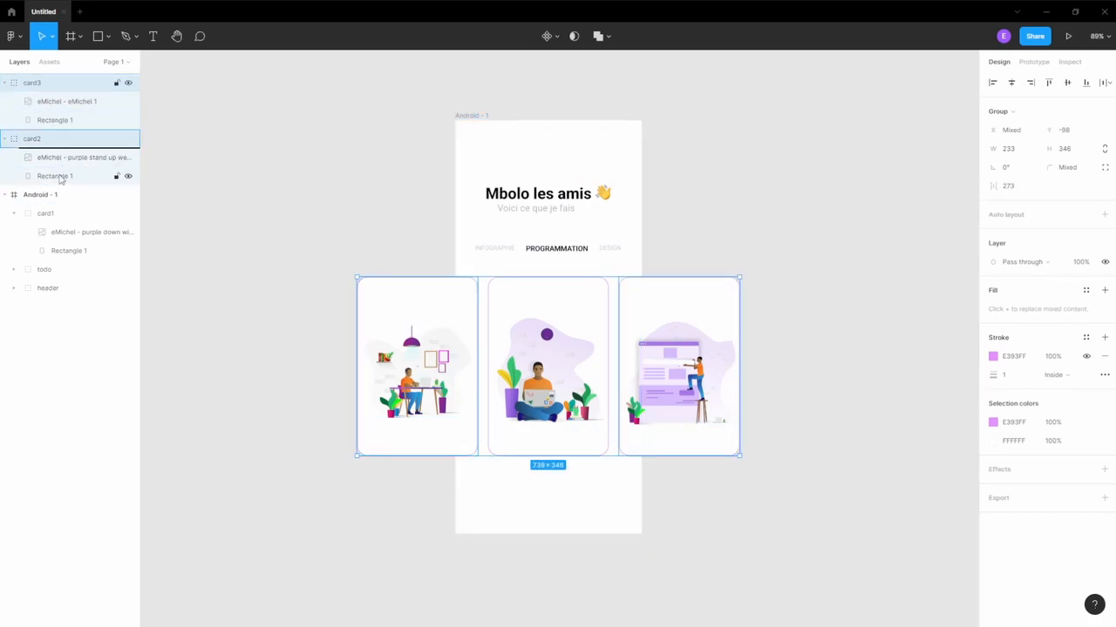
drag(53, 202, 52, 197)
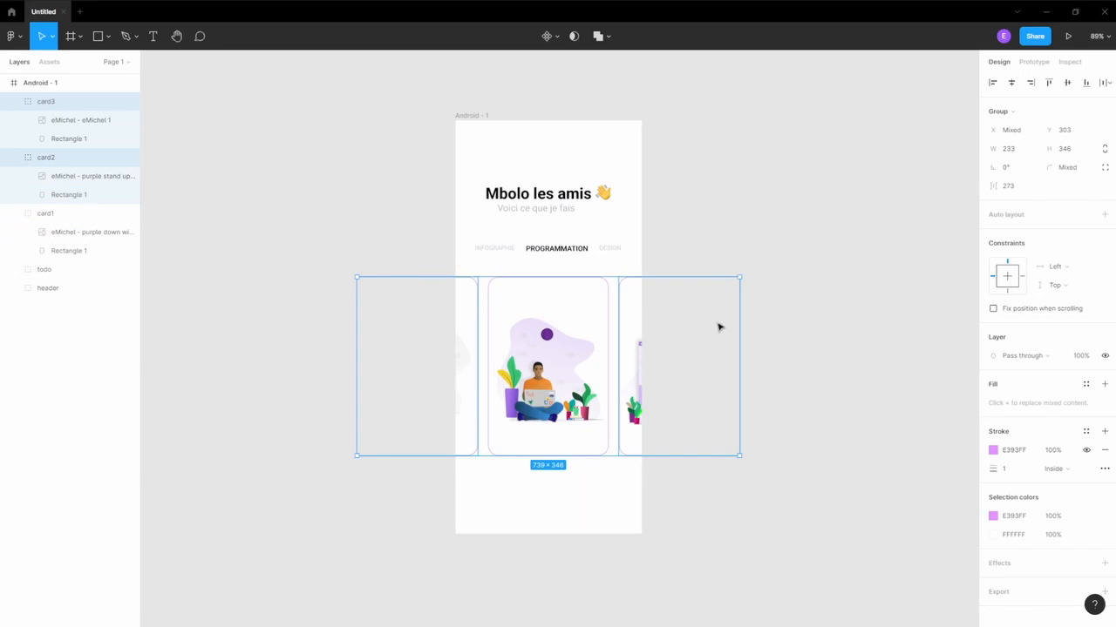
Duplicate the "Android - 1" frame and place the copy beside it on the right, level with the original.
click(475, 117)
drag(475, 117, 720, 129)
scroll(688, 192, right, 3)
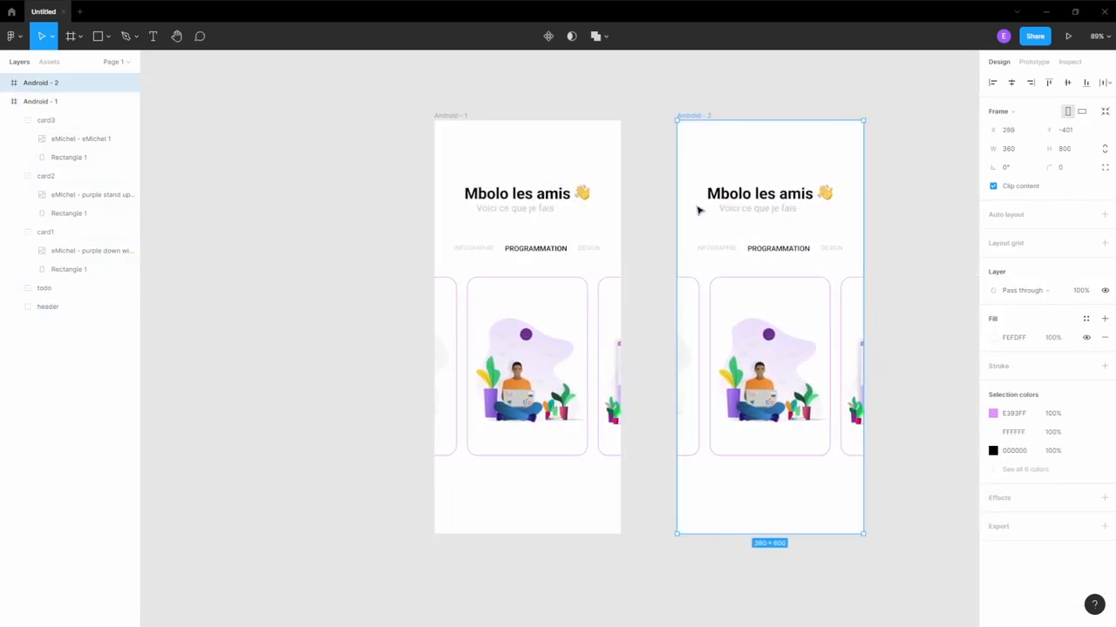
scroll(697, 213, right, 4)
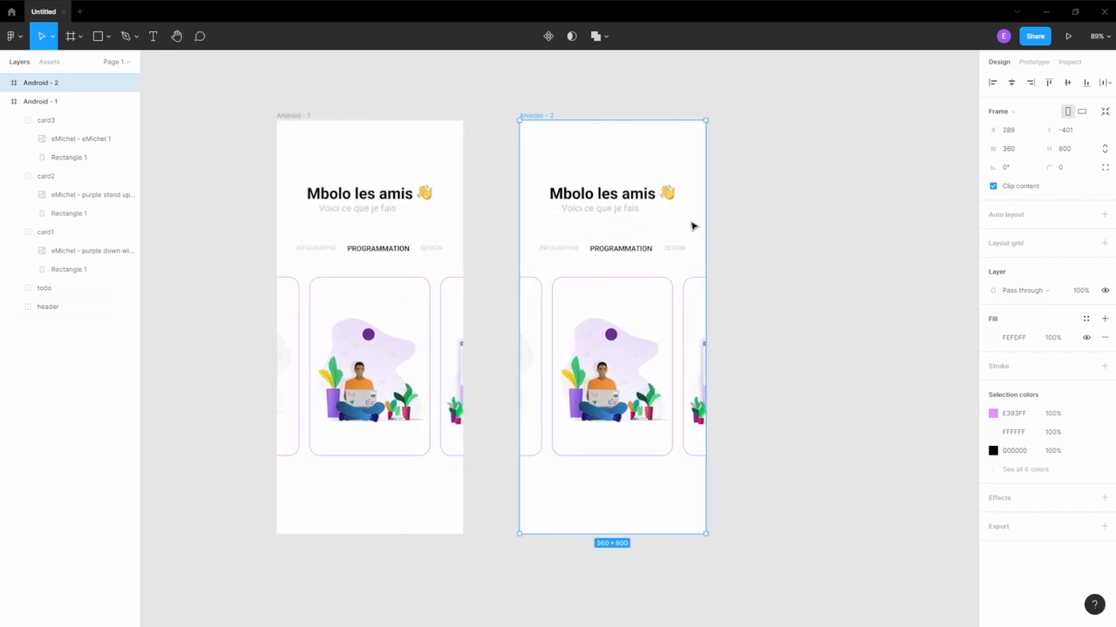
scroll(595, 237, right, 1)
scroll(596, 235, left, 2)
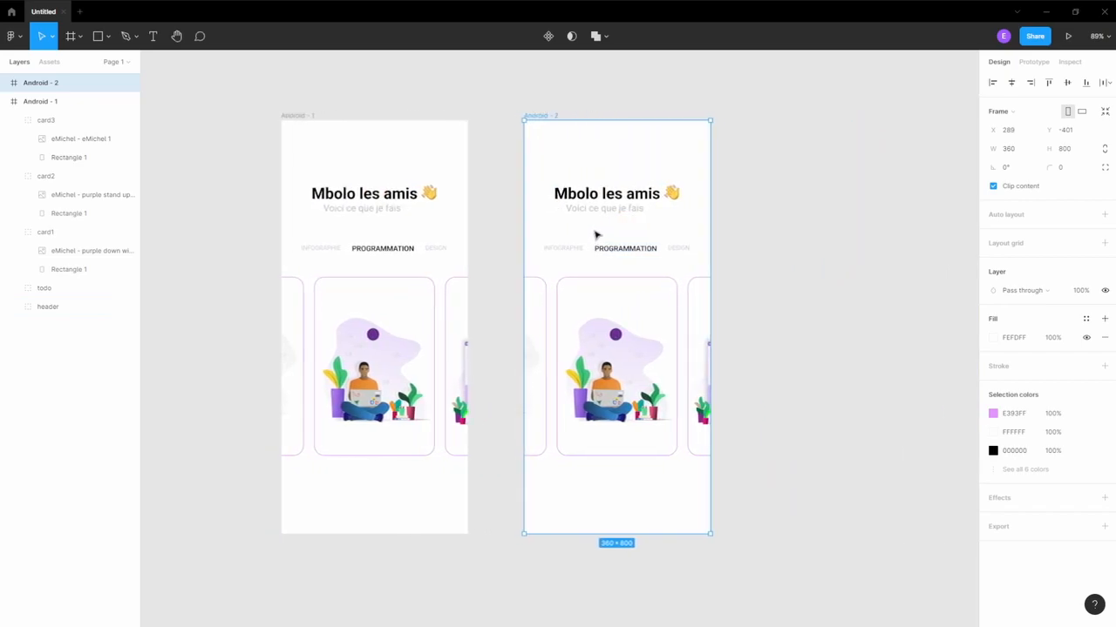
scroll(596, 235, left, 5)
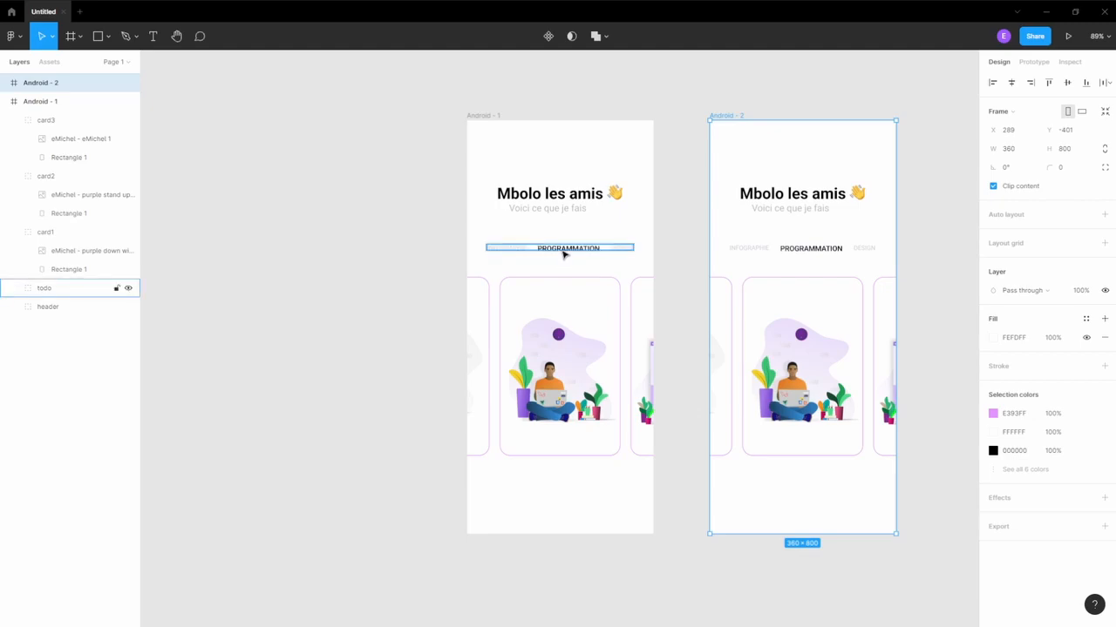
Create a text style named "Text actif" from the Programmation tab label in the "Android - 1" frame.
double_click(564, 254)
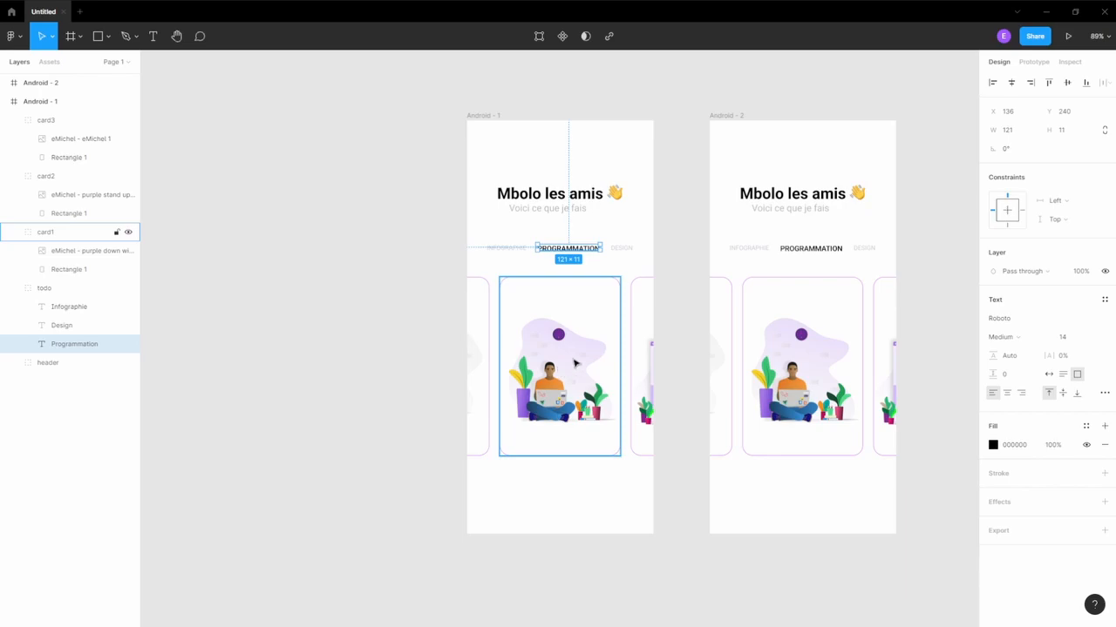
click(1104, 302)
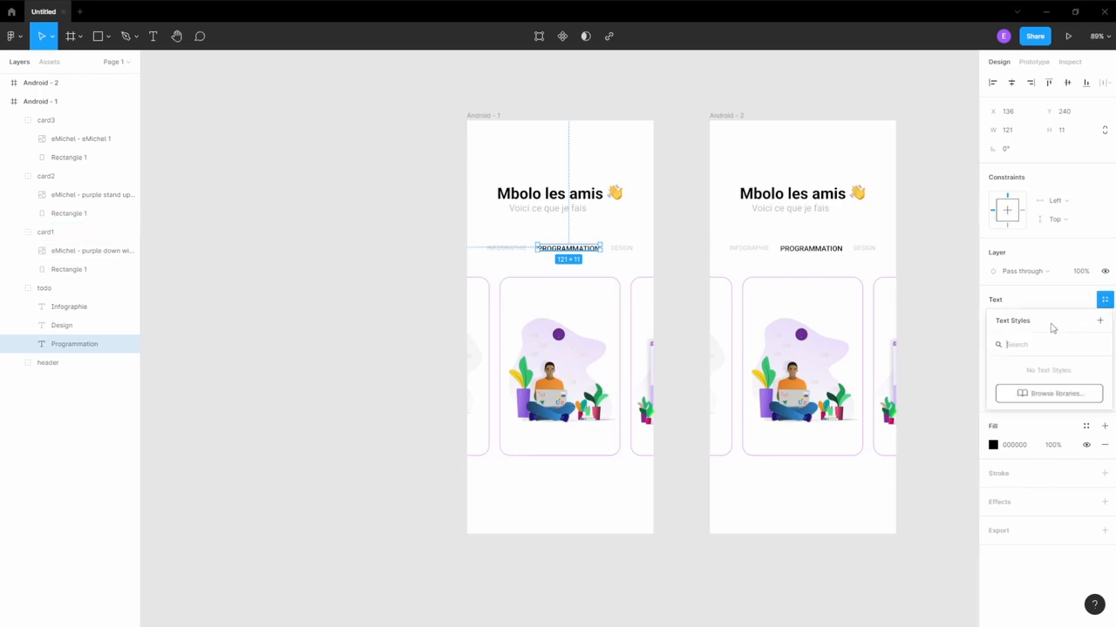
click(1100, 323)
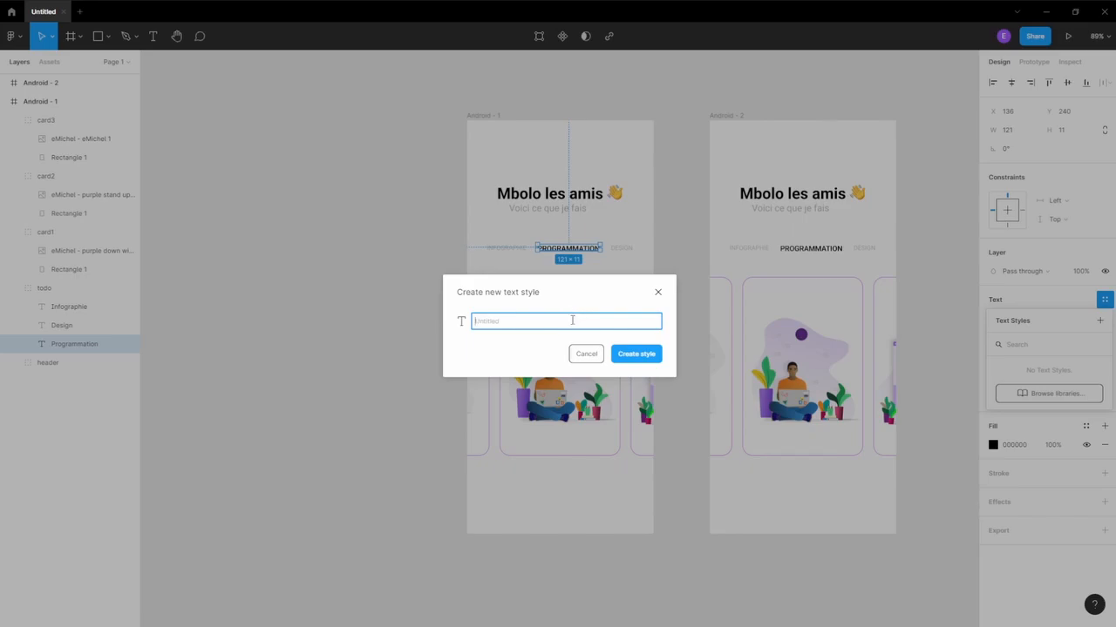
text(Text actif)
key(Return)
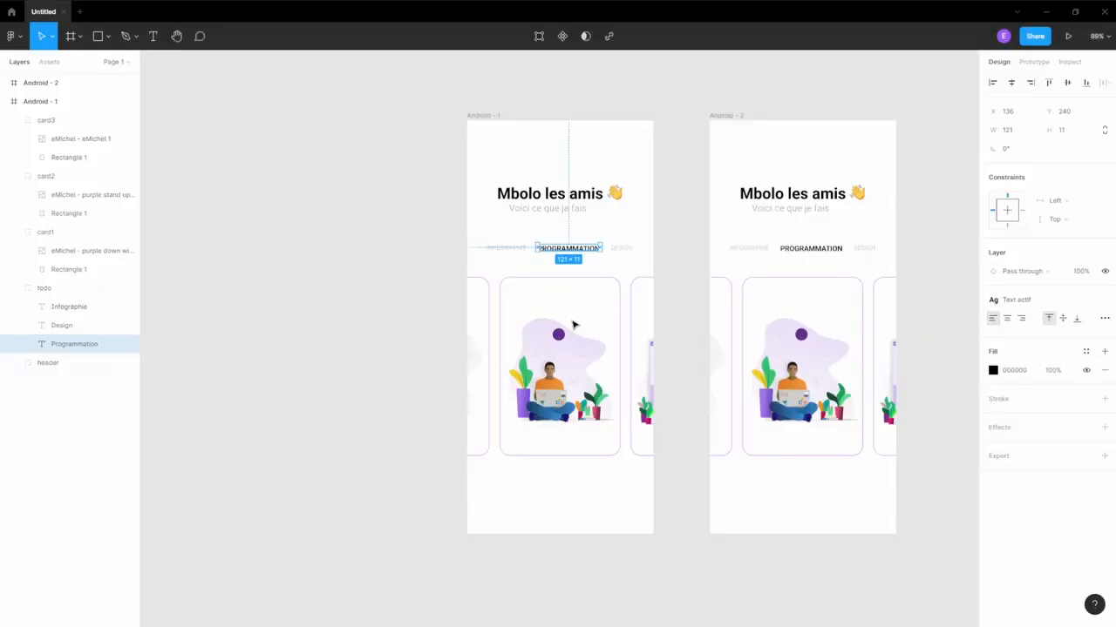
Create a text style named "text unactif" from the Design tab label in the "Android - 1" frame.
click(625, 250)
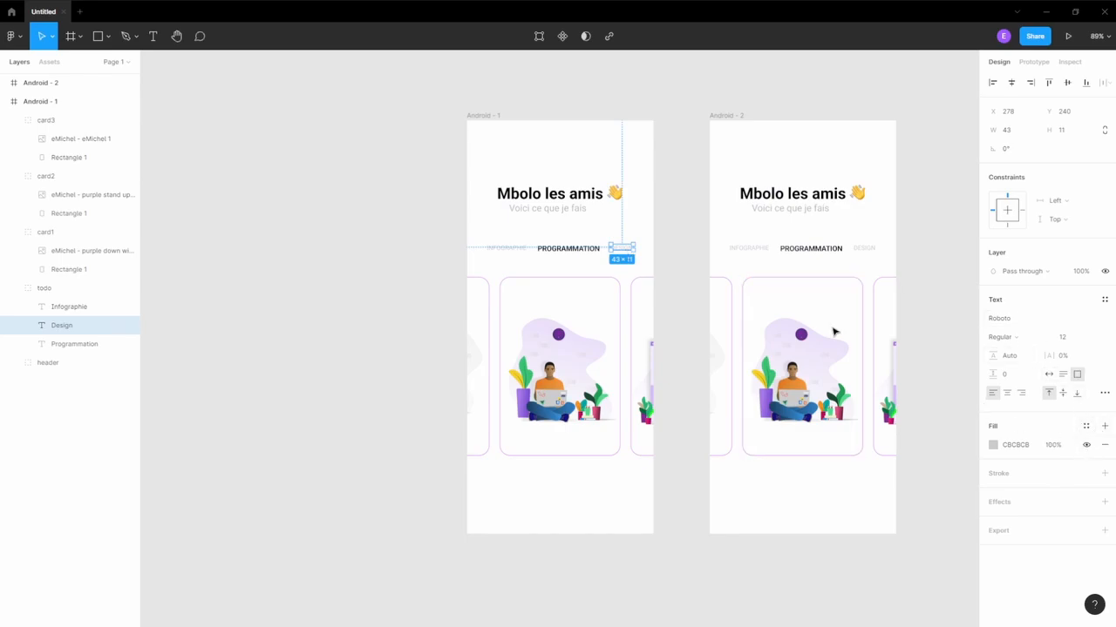
click(1104, 299)
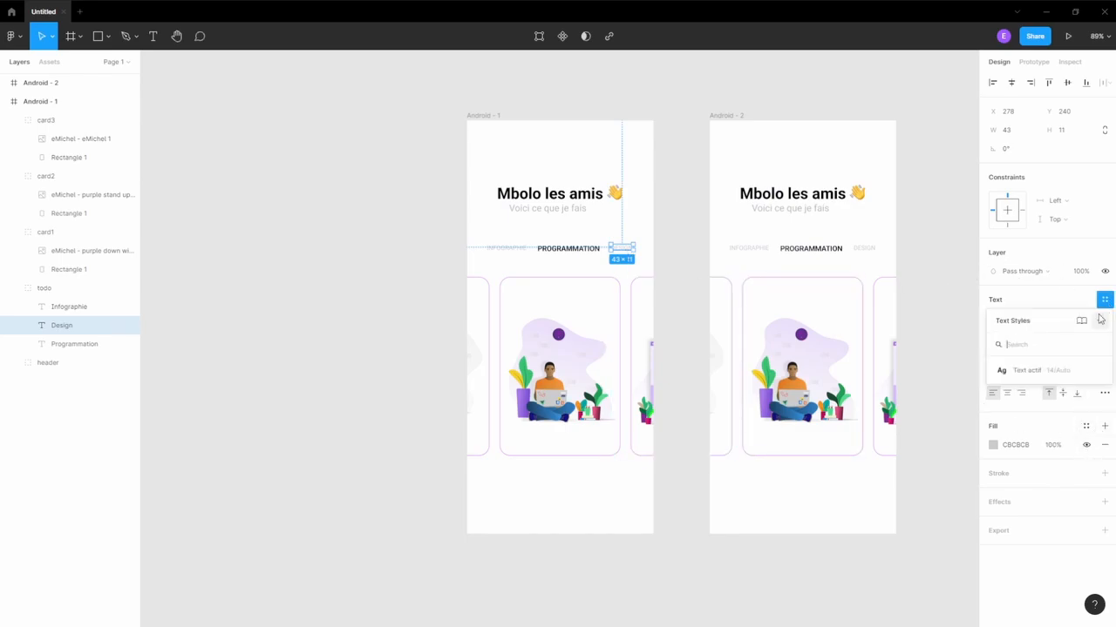
click(1099, 321)
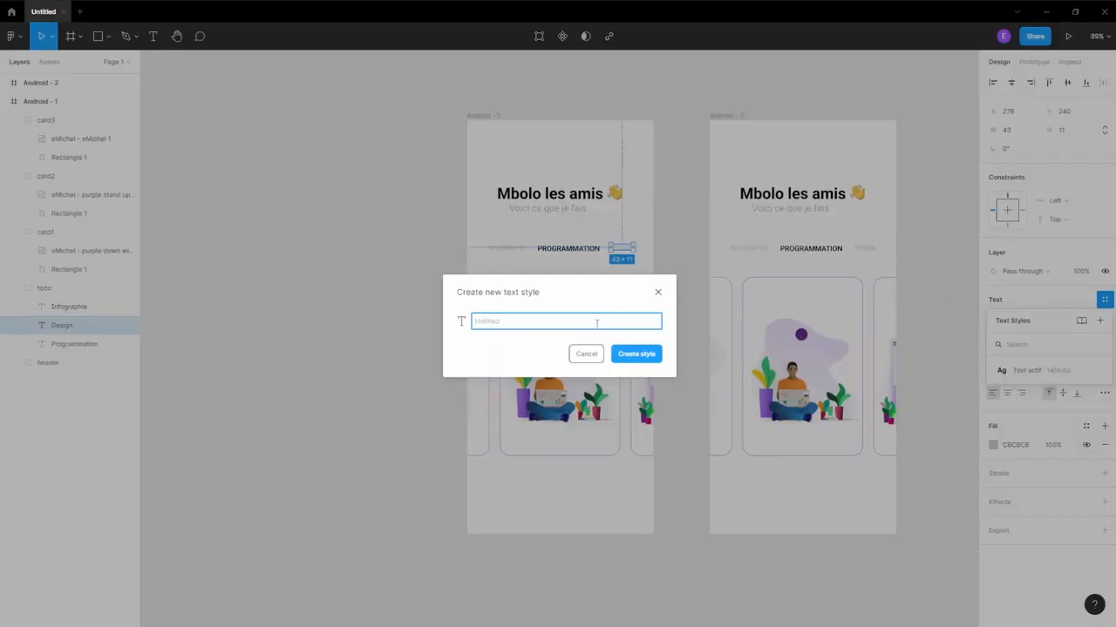
text(text unactif)
key(Return)
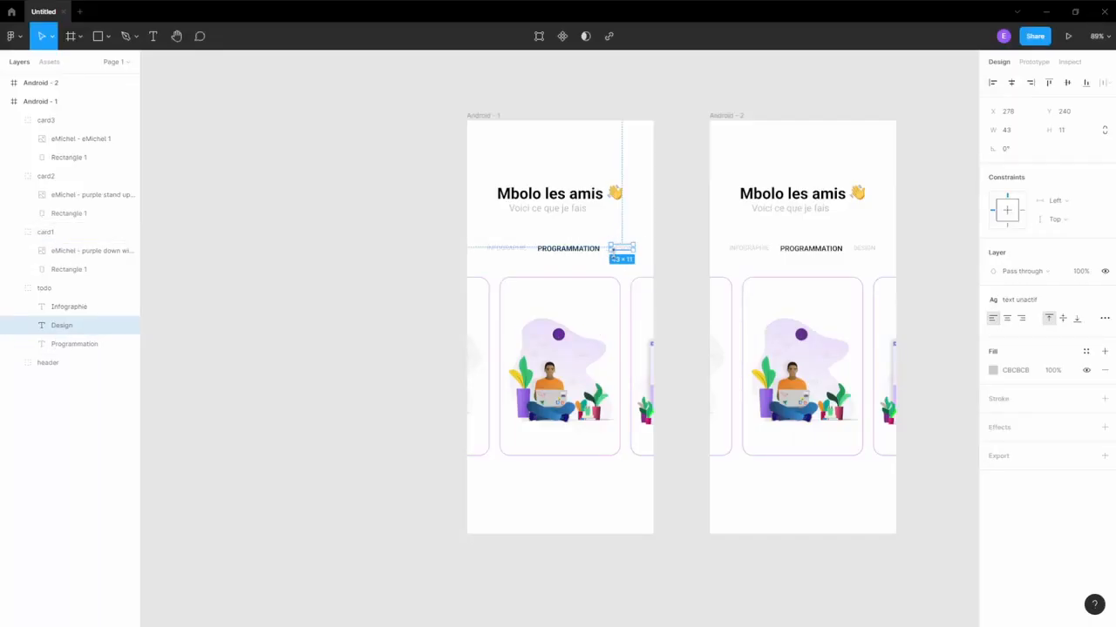
Apply the "text unactif" text style to the Infographie tab label in the "Android - 2" frame.
click(811, 249)
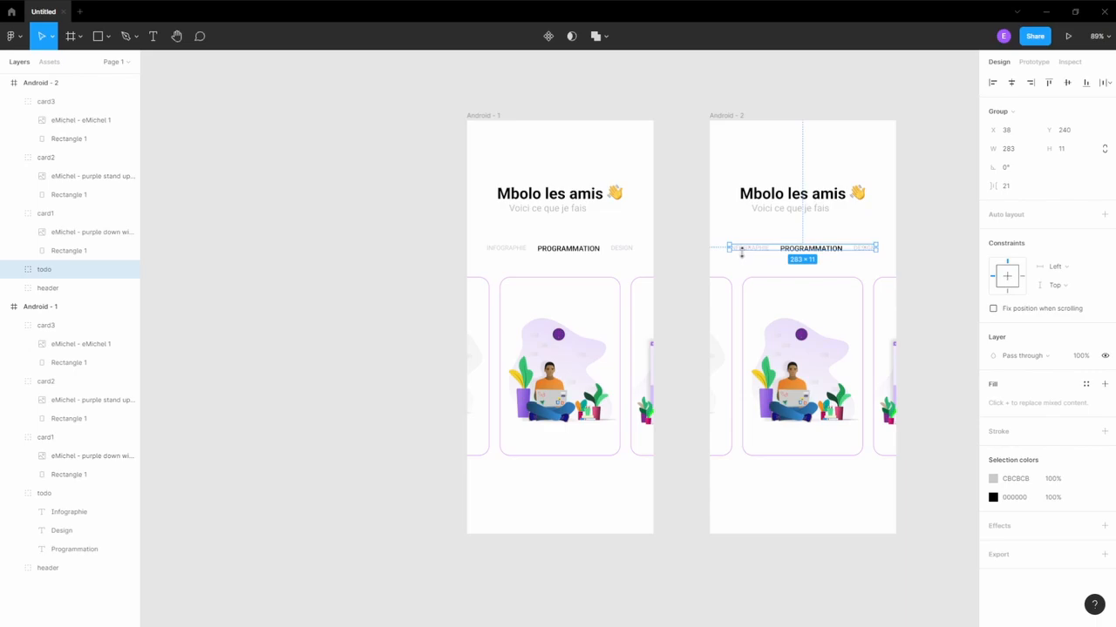
scroll(713, 339, down, 1)
scroll(722, 341, up, 1)
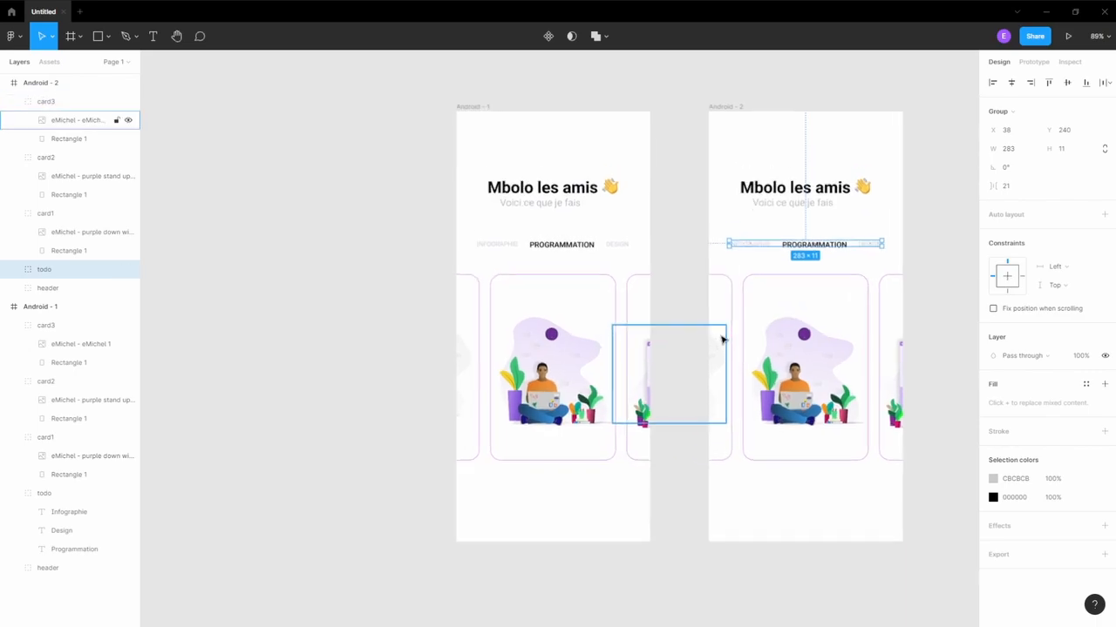
scroll(721, 340, up, 2)
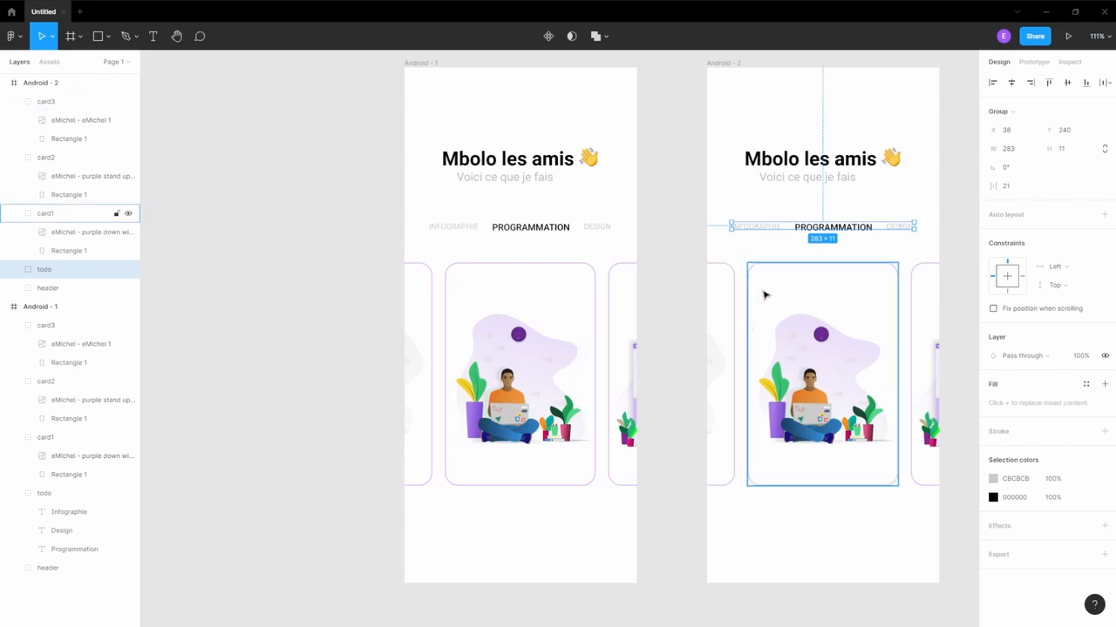
double_click(772, 228)
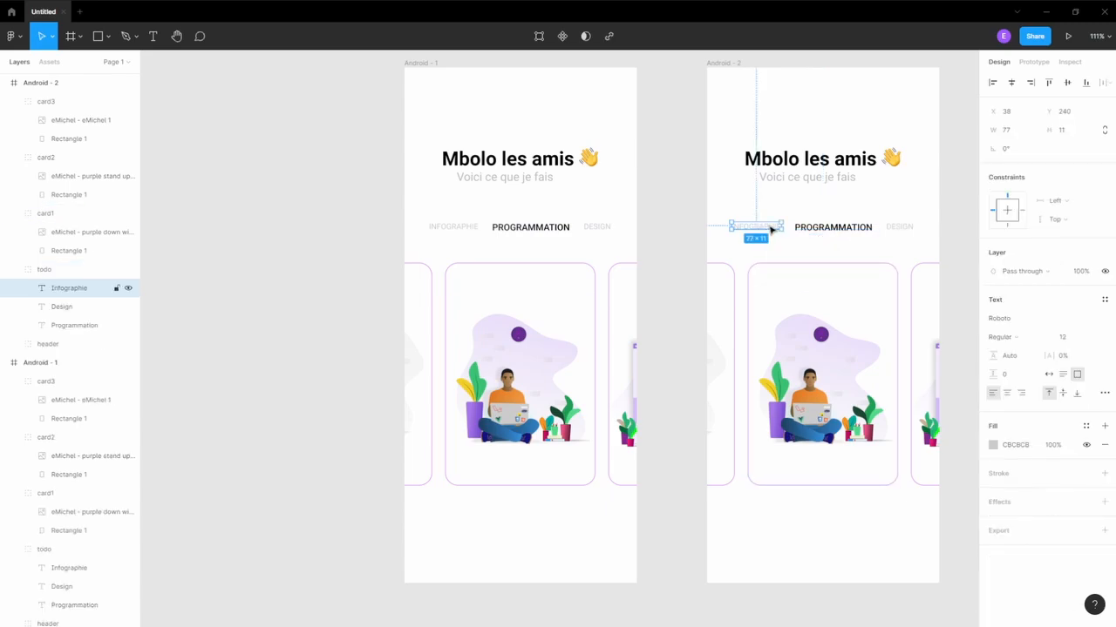
double_click(768, 226)
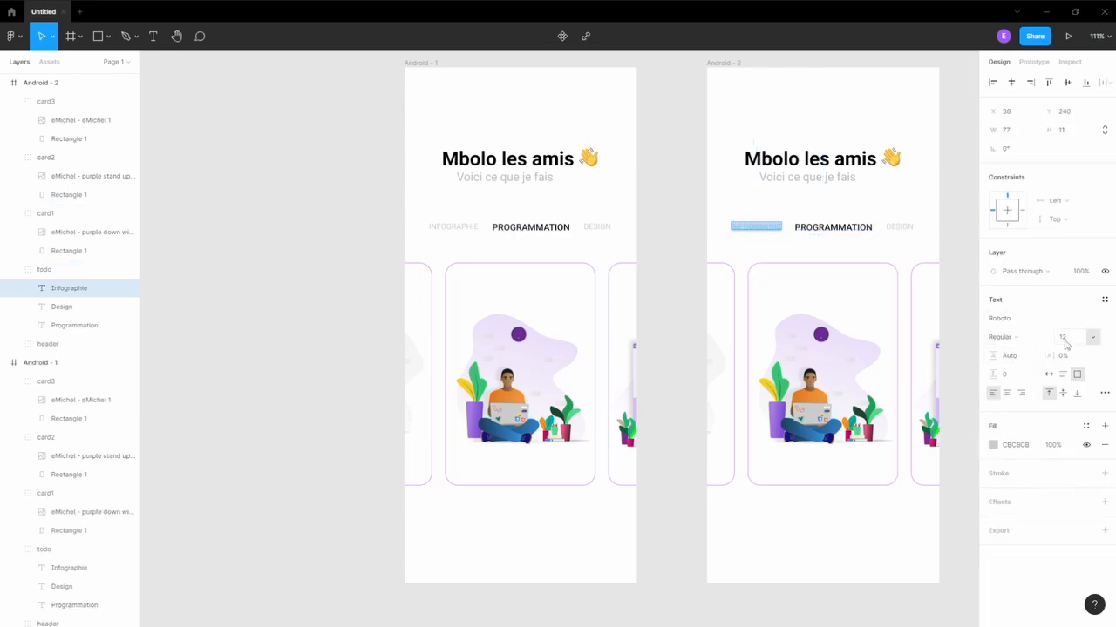
click(1104, 299)
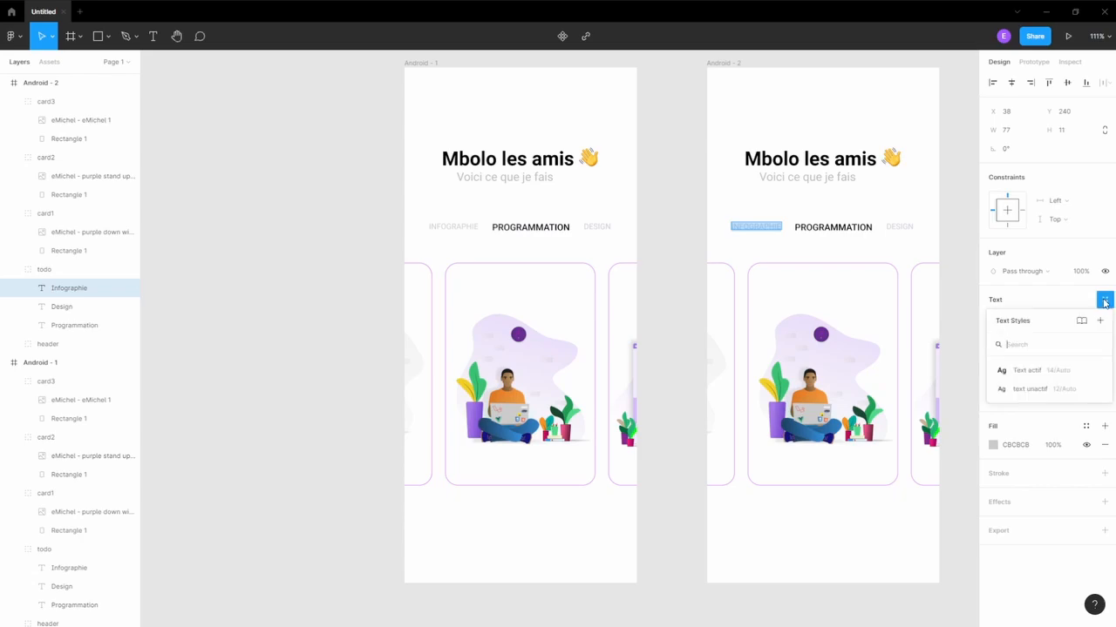
click(1037, 389)
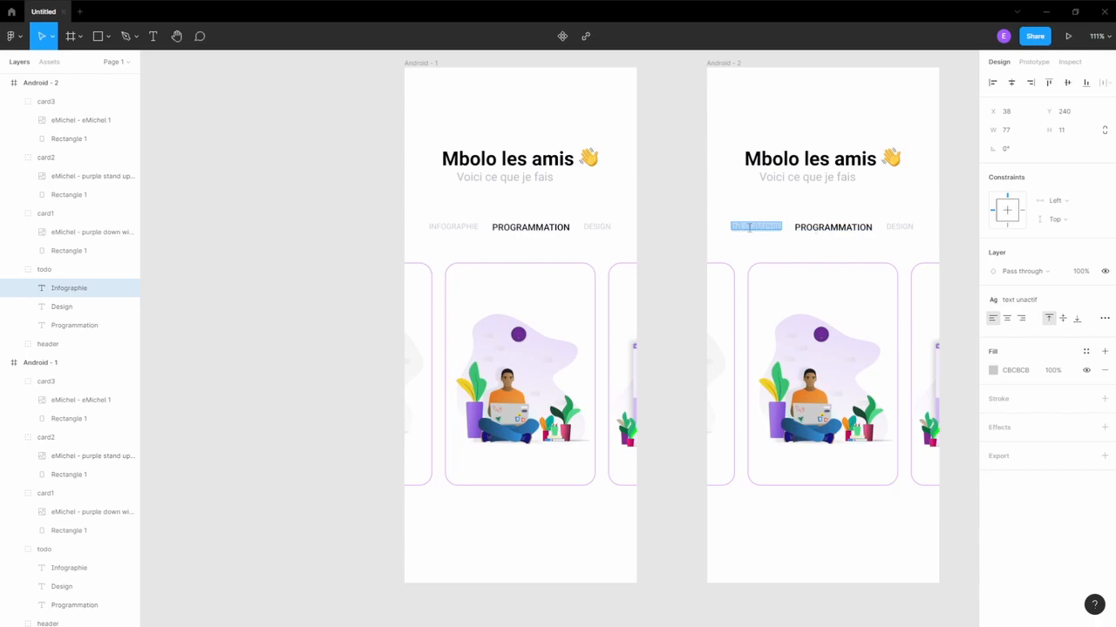
Apply the "text unactif" text style to the Programmation tab label in the "Android - 2" frame.
click(811, 227)
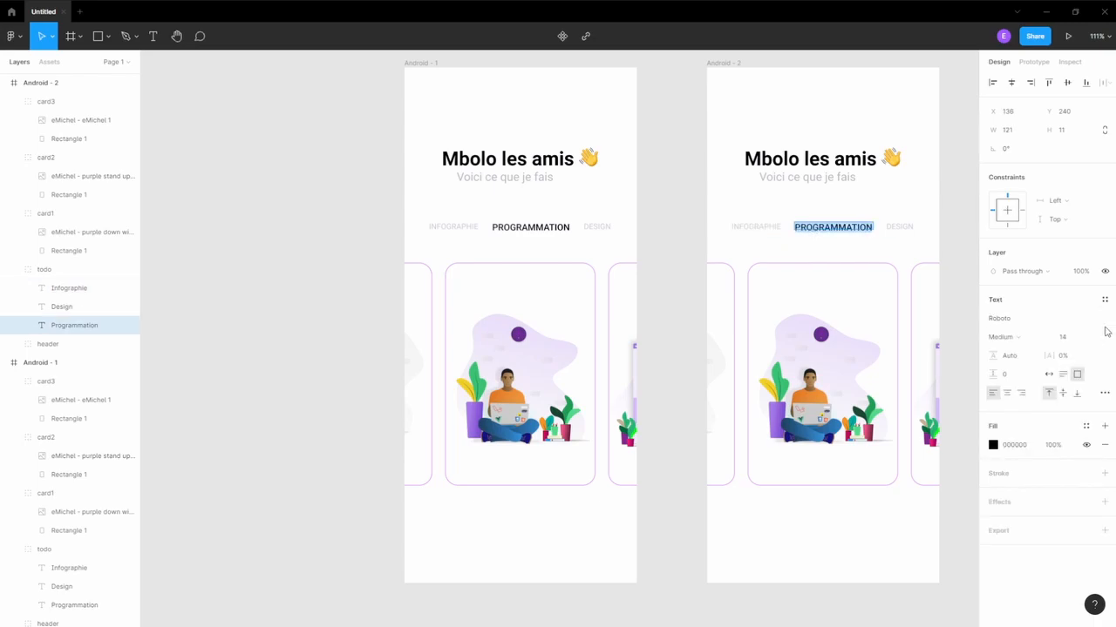
click(1105, 300)
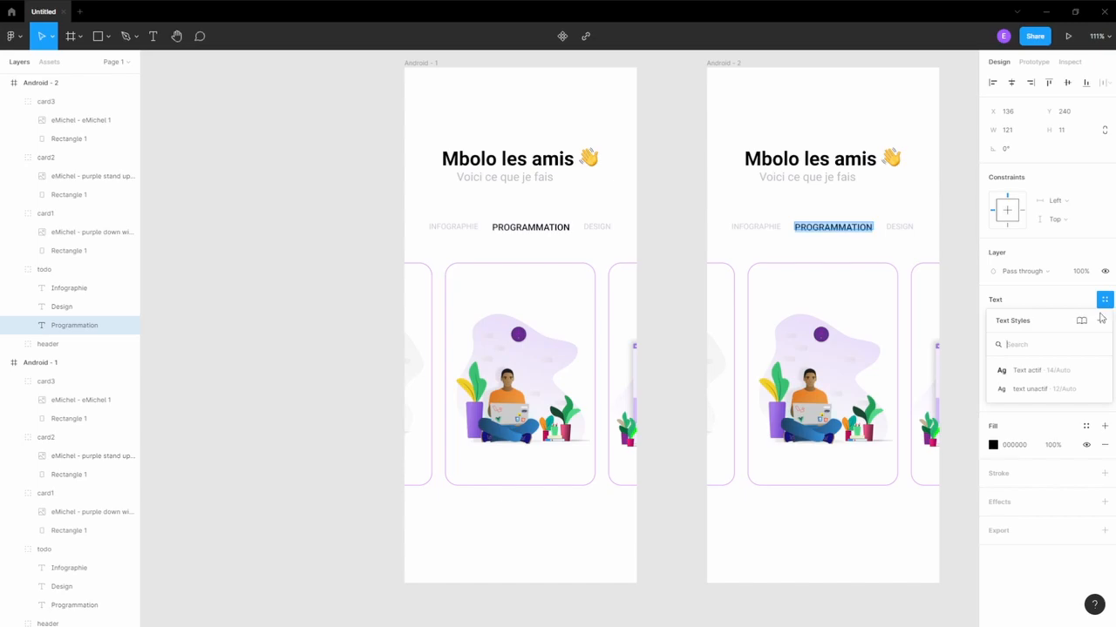
click(1046, 389)
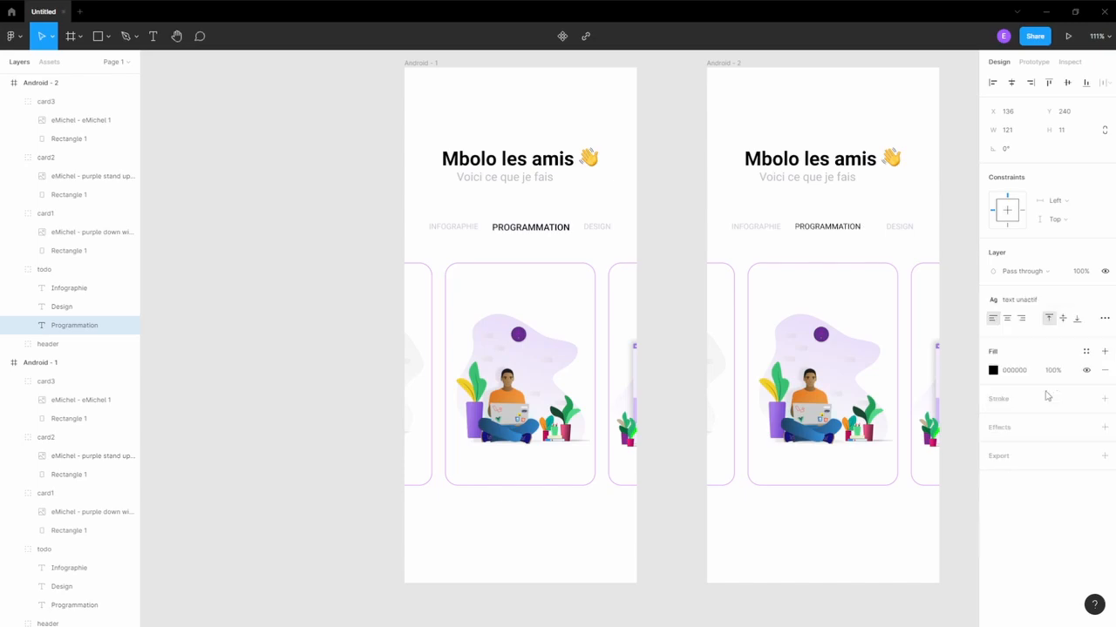
Switch the Infographie tab label in the "Android - 2" frame to the "Text actif" text style.
click(751, 227)
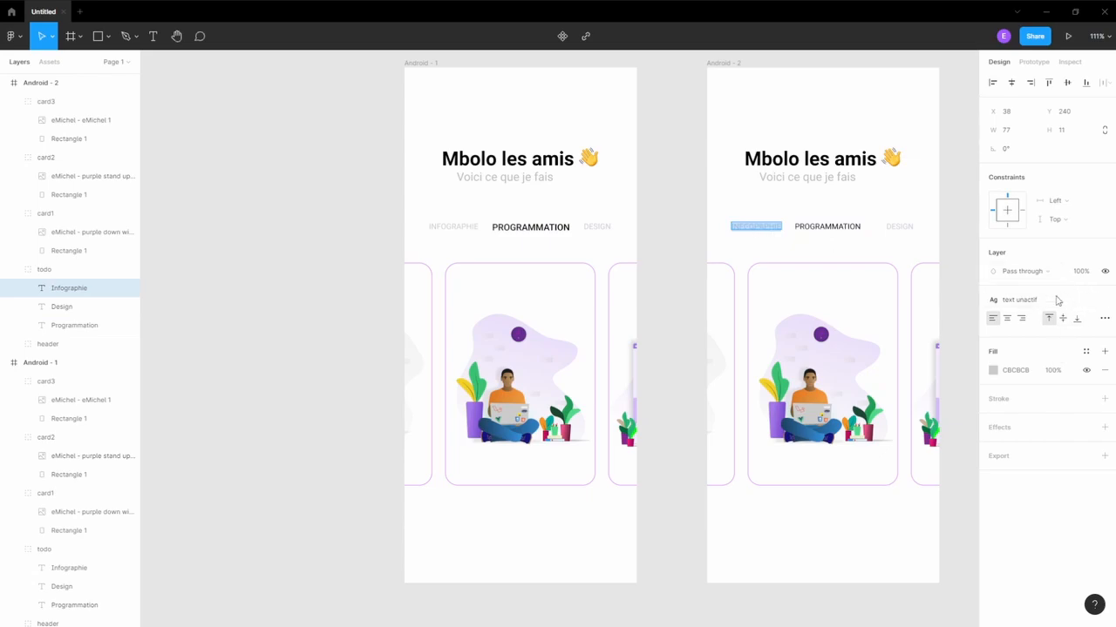
click(1028, 302)
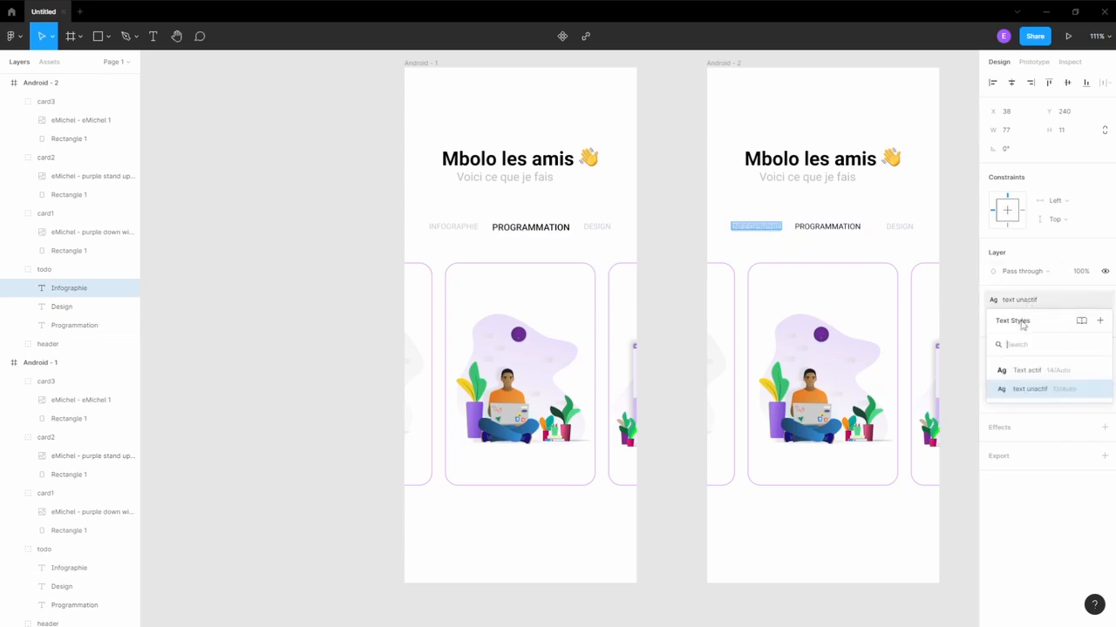
click(1054, 372)
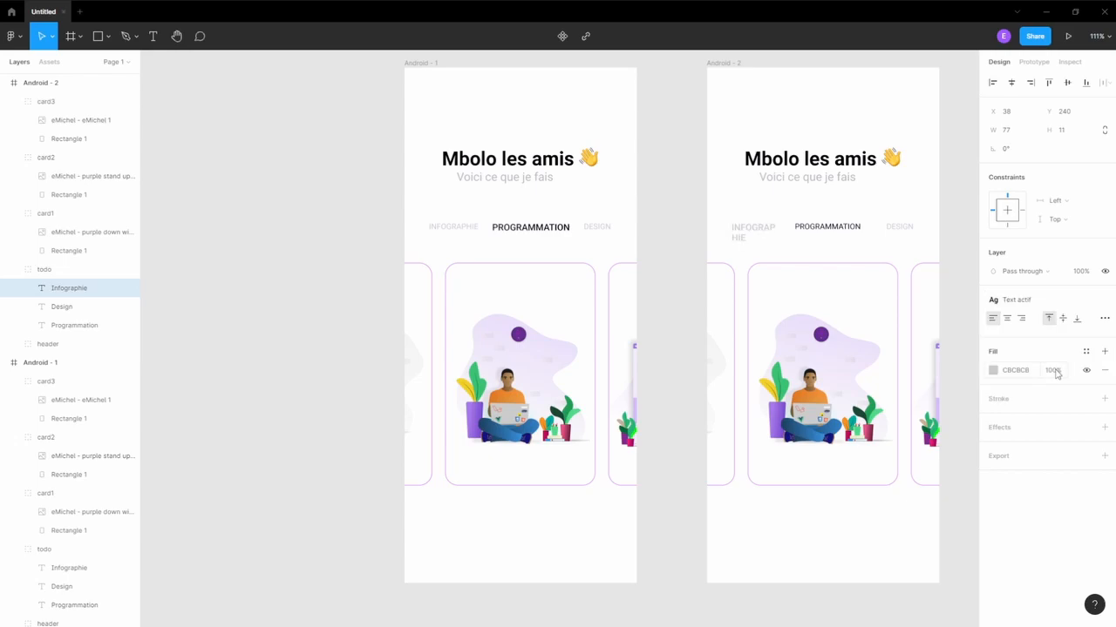
double_click(740, 229)
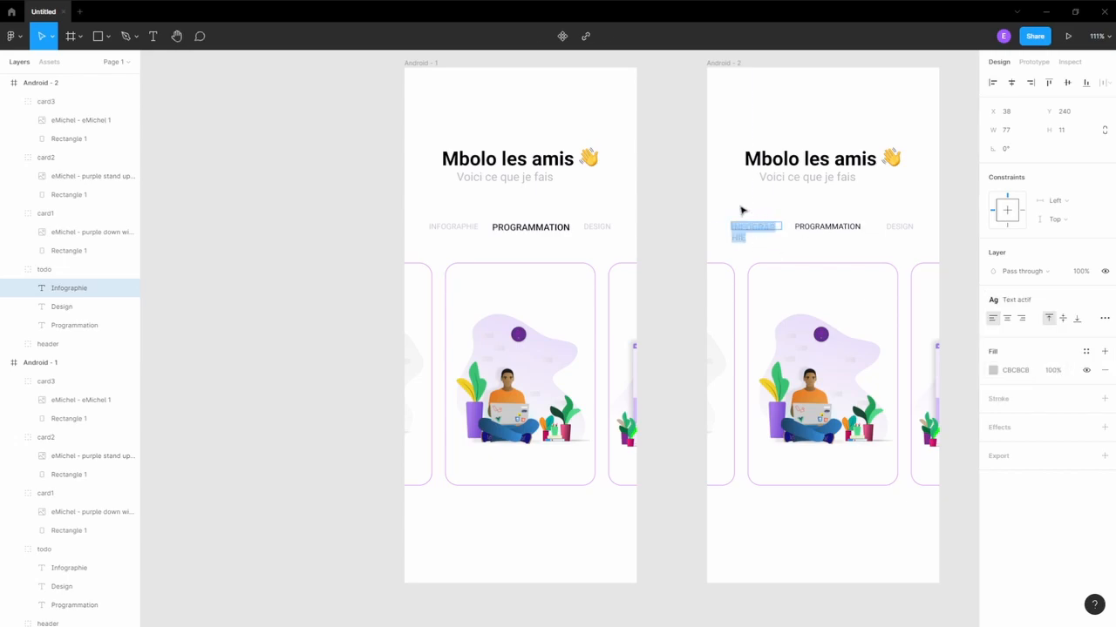
key(Escape)
Shift the Programmation and Design labels of the "Android - 2" frame together to the right, away from the Infographie label.
click(797, 226)
shift+click(899, 228)
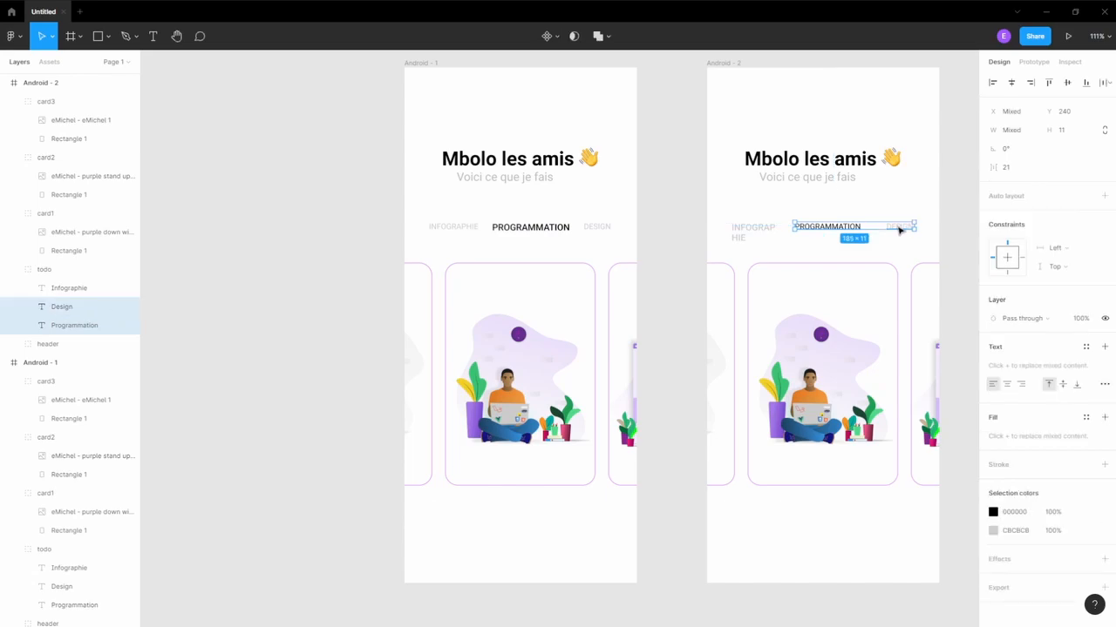
key(Right)
key(Right)
key(Right)
key(Right)
key(Right)
key(Right)
key(Right)
key(Right)
key(Right)
key(Right)
key(Right)
key(Right)
key(Right)
key(Right)
key(Right)
key(Right)
key(Right)
key(Right)
key(Right)
key(Right)
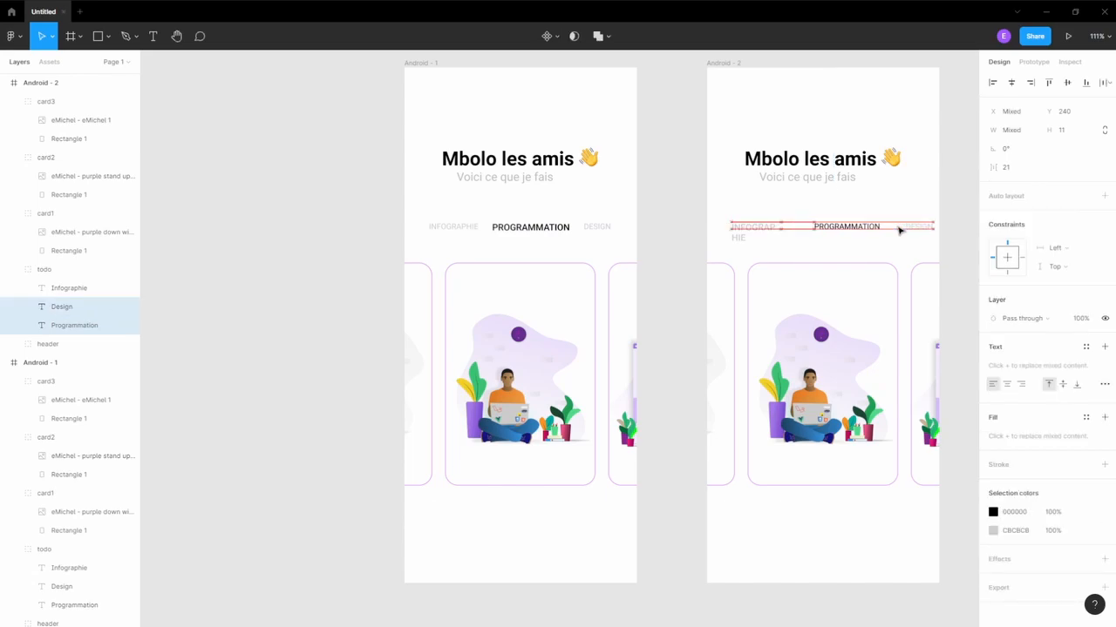
Widen the Infographie text box in the "Android - 2" frame to about 93 so the word fits on one line.
click(753, 229)
drag(773, 228, 794, 226)
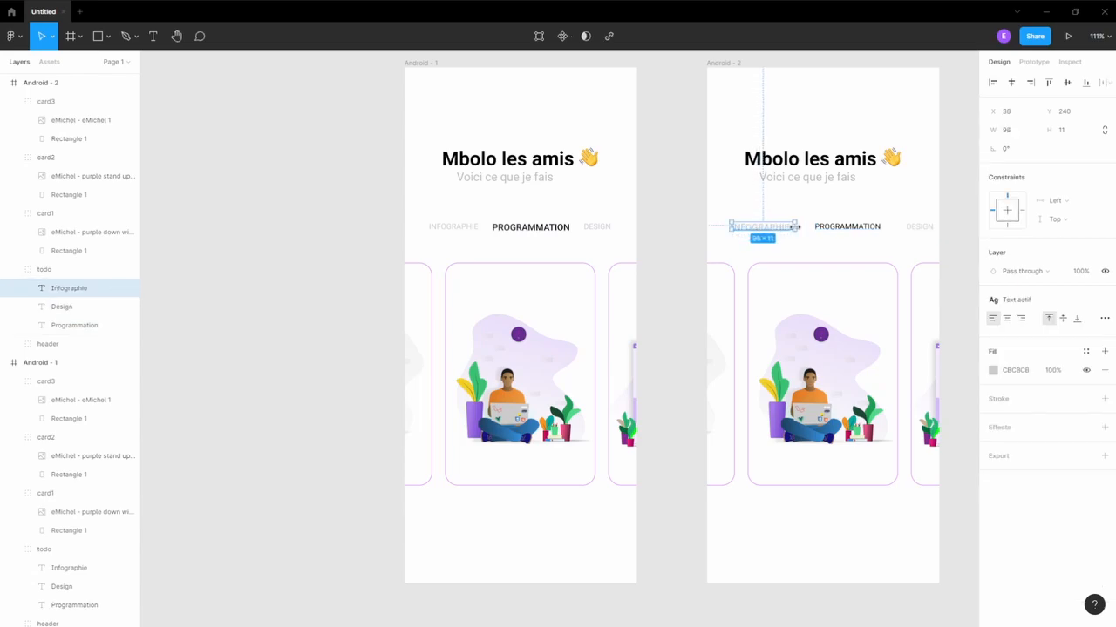
drag(796, 226, 792, 226)
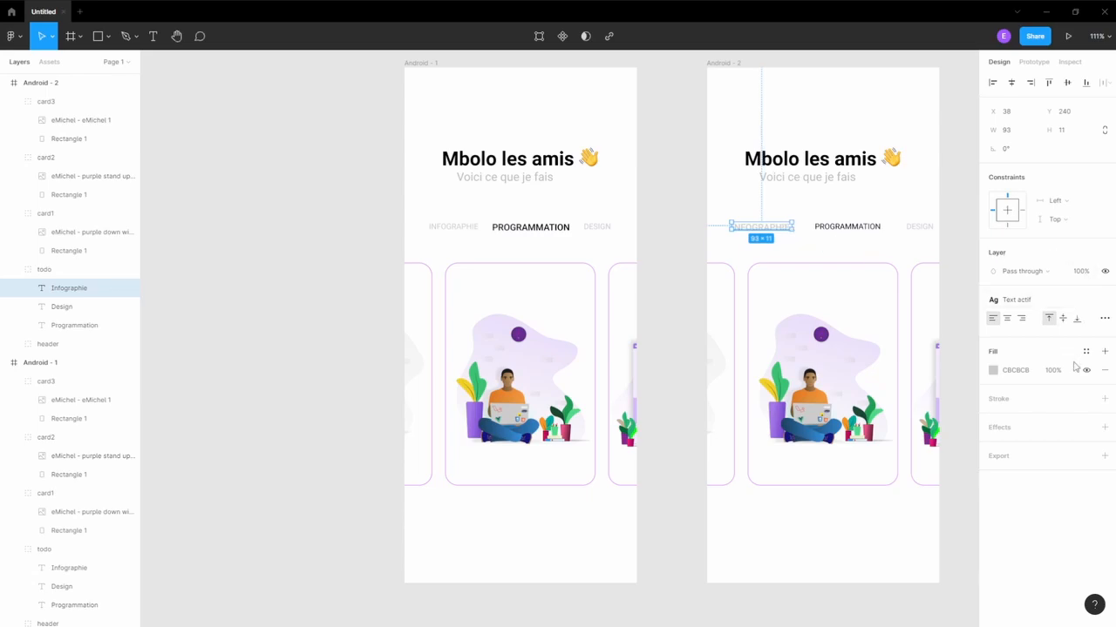
Set the fill of the Infographie label in the "Android - 2" frame to black (000000).
click(1001, 372)
click(994, 371)
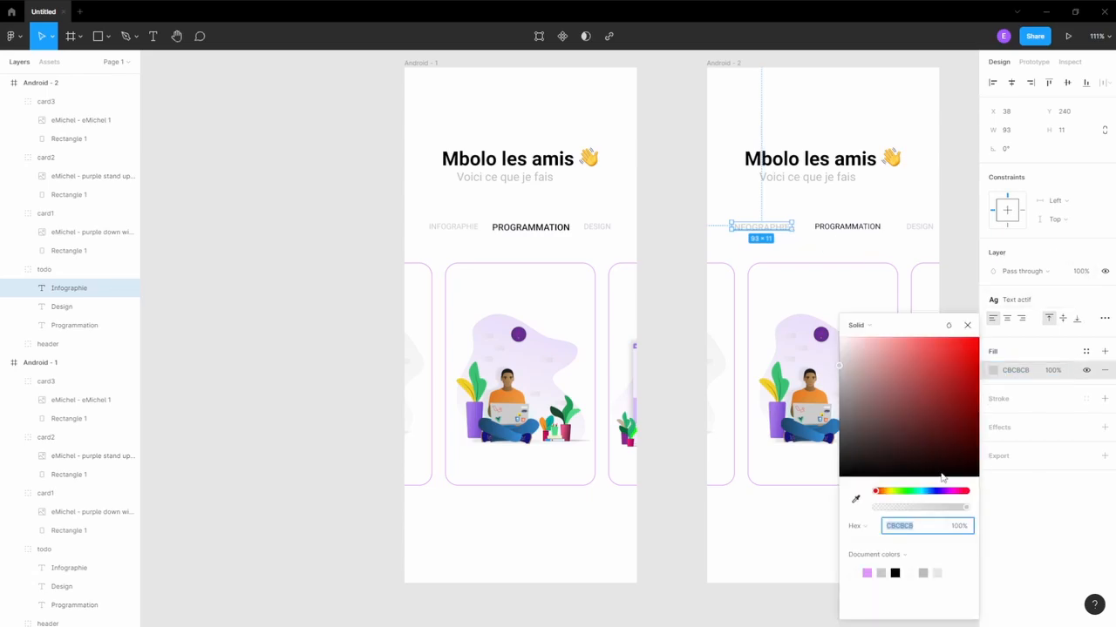
click(894, 573)
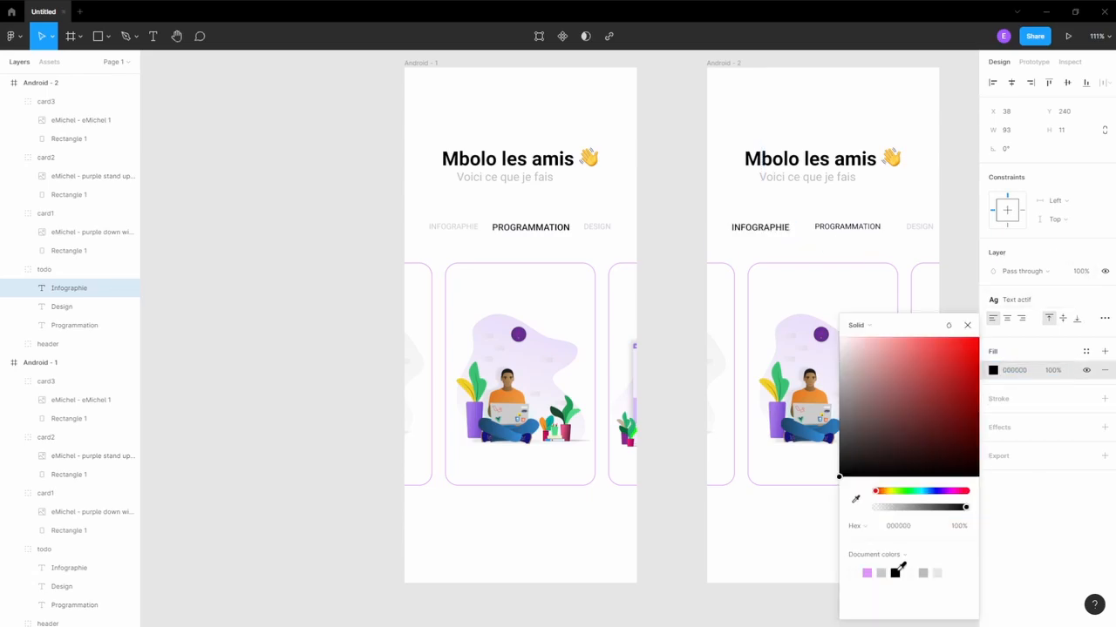
Move the three cards of the "Android - 2" frame together to the right until the desk illustration card takes the middle position.
click(729, 316)
shift+click(813, 331)
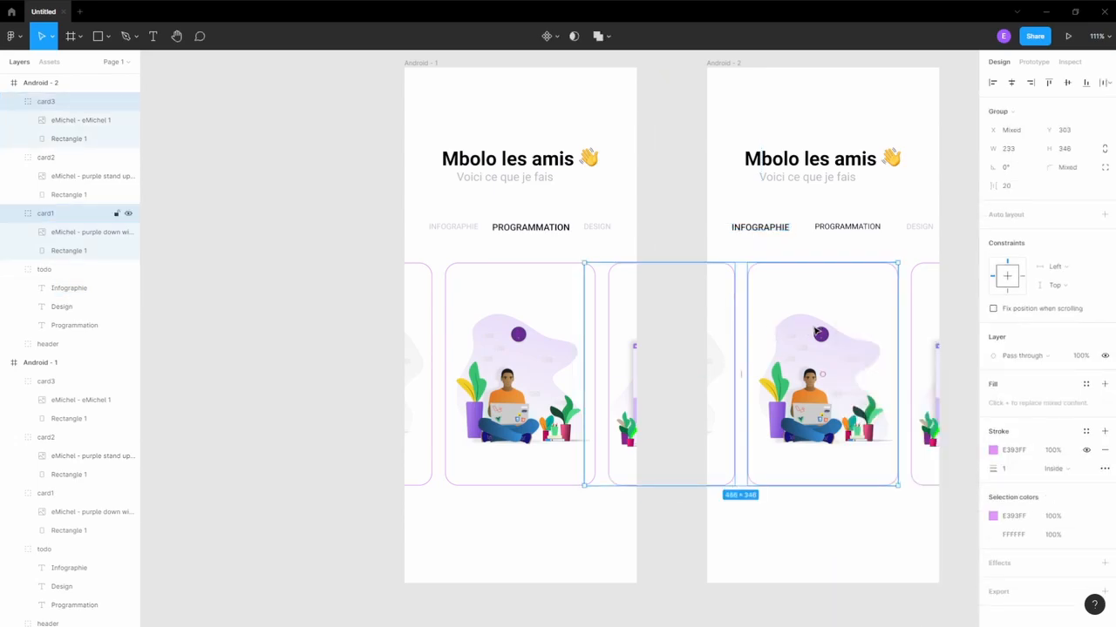
shift+click(929, 344)
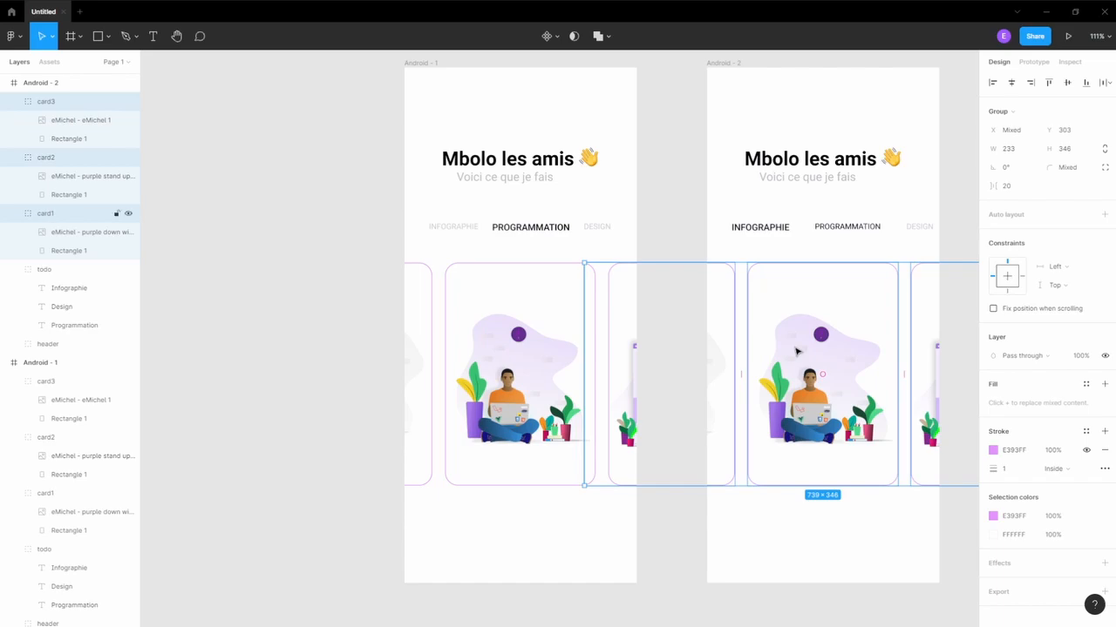
drag(795, 352, 962, 355)
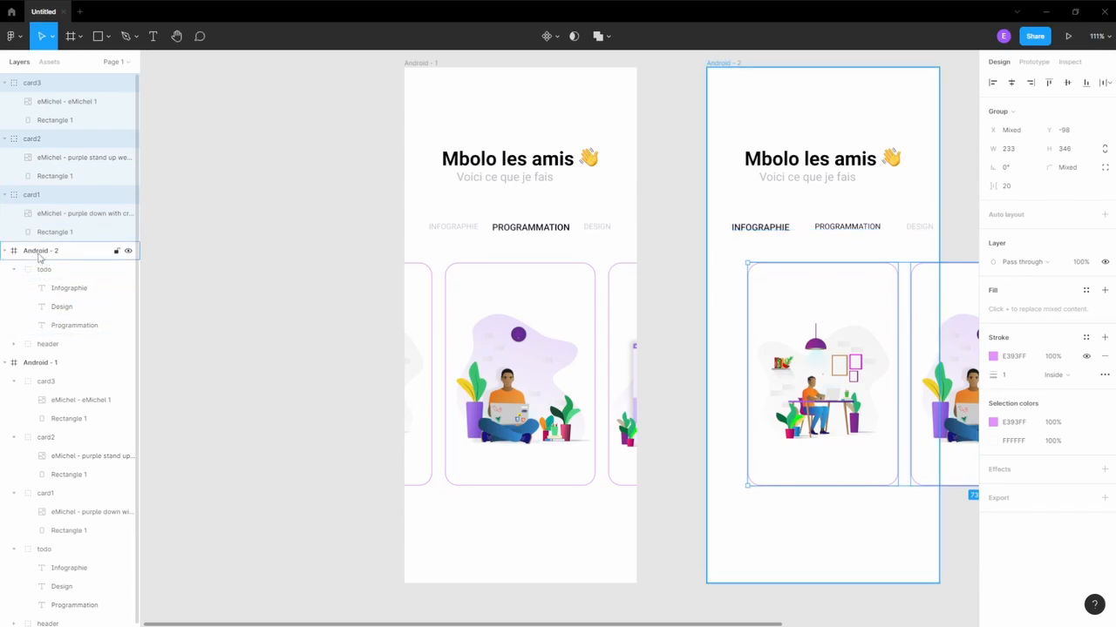
Put the three card groups back inside the "Android - 2" frame above the todo group and nudge them about 8 to the left.
drag(25, 84, 26, 264)
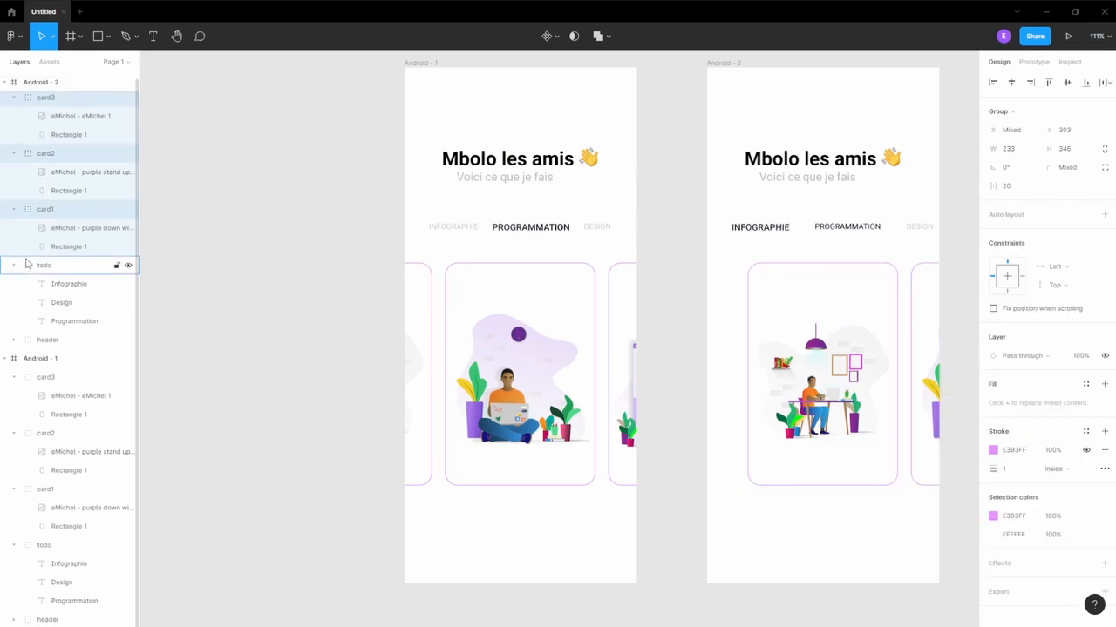
key(Left)
key(Left)
key(Left)
key(Left)
key(Left)
key(Left)
key(Left)
key(Left)
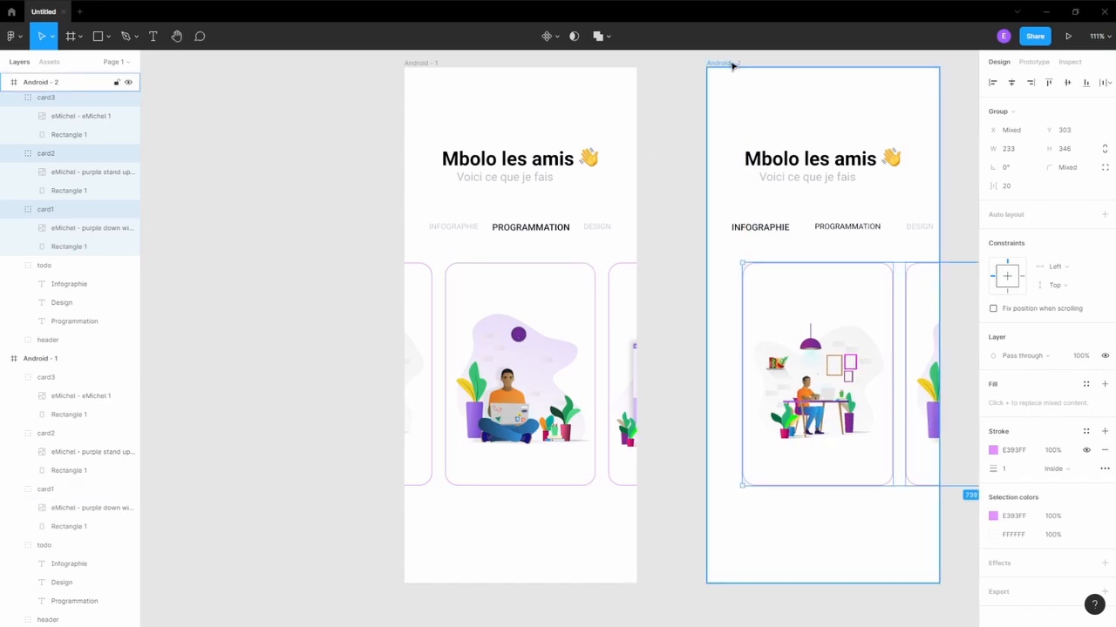
Duplicate the "Android - 2" frame and place the copy to the left of the "Android - 1" frame.
key(alt)
drag(732, 65, 273, 130)
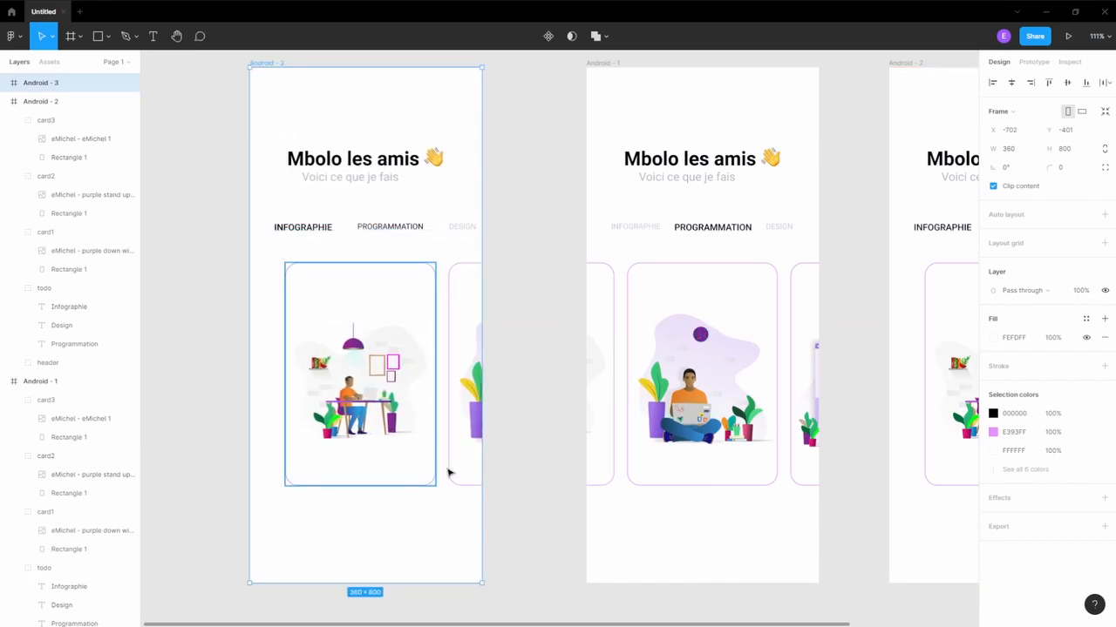
drag(440, 625, 438, 584)
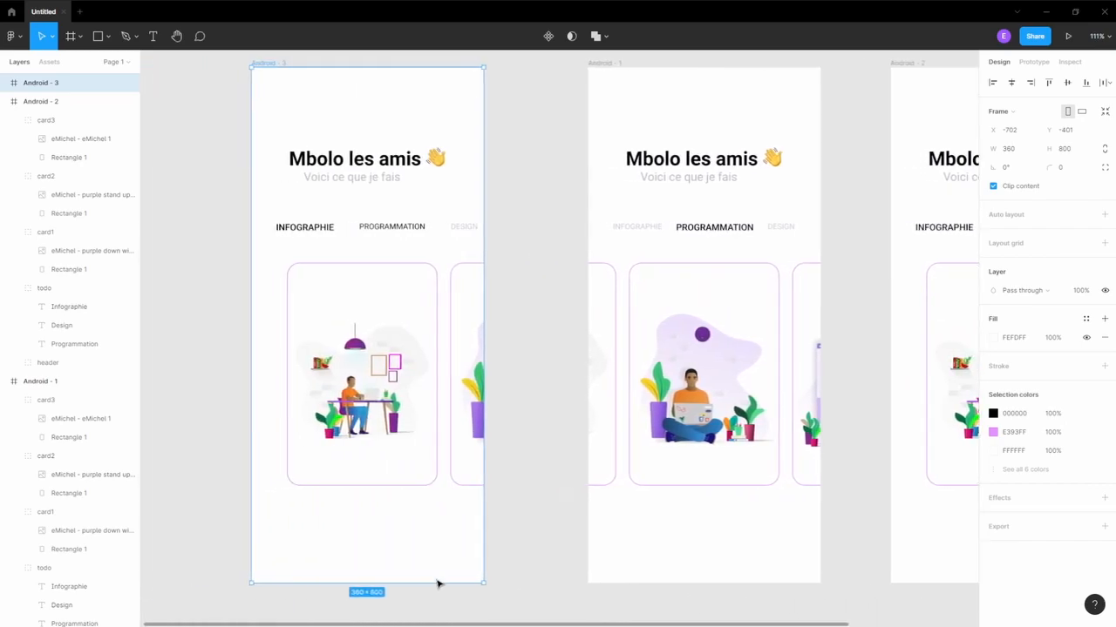
Set the fill of the Programmation label in the "Android - 3" frame to the light grey CBCBCB.
double_click(401, 227)
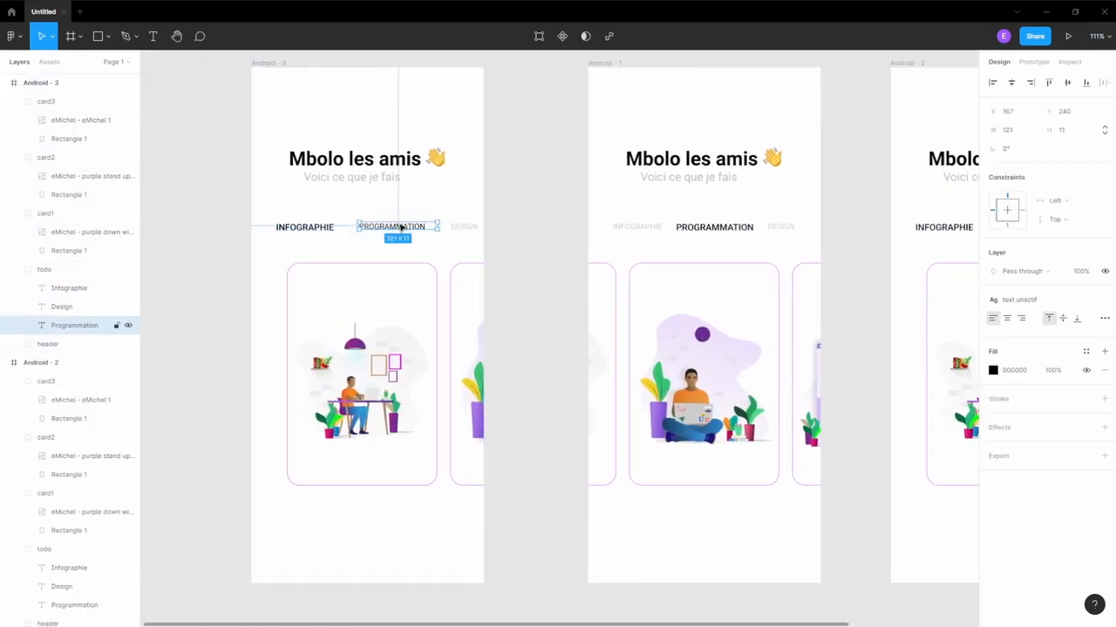
click(993, 372)
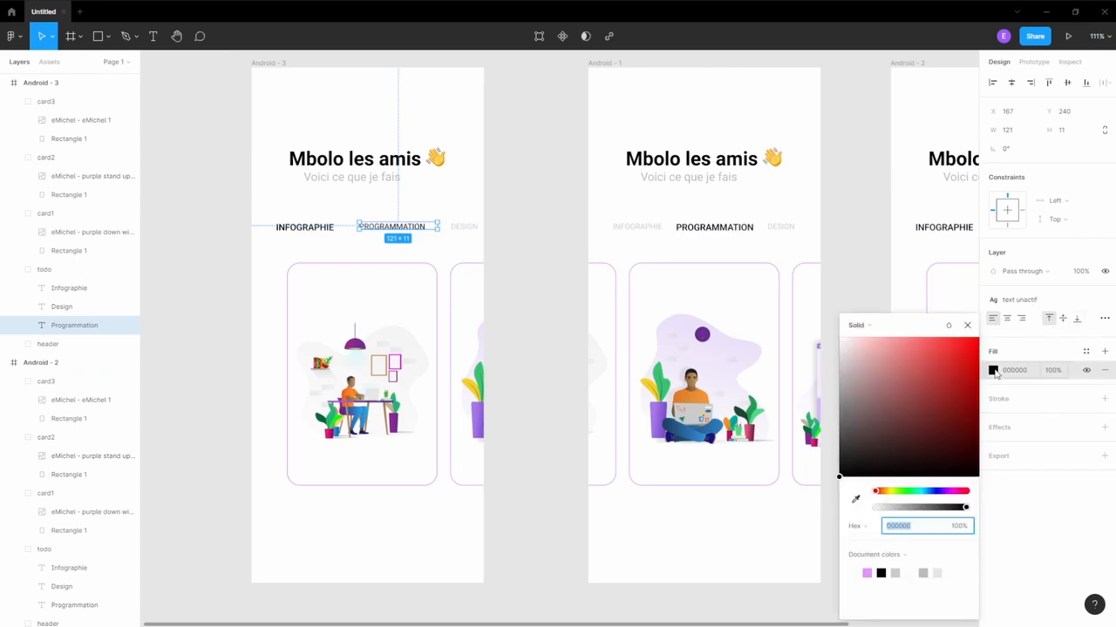
click(896, 573)
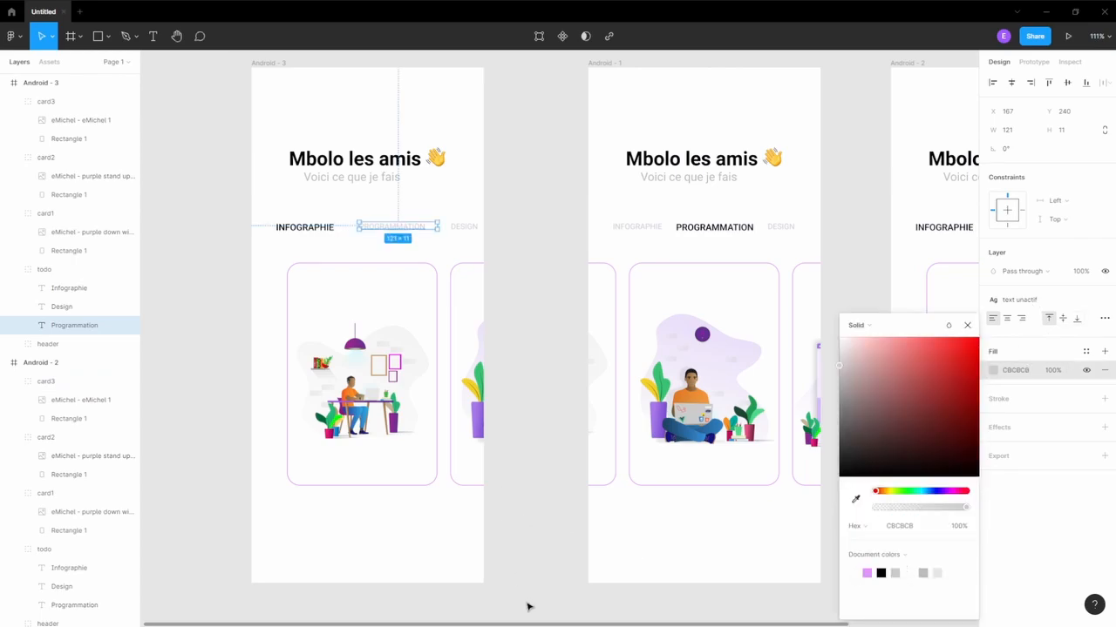
Apply the "Text actif" text style to the Design label in the "Android - 2" frame.
scroll(666, 270, right, 5)
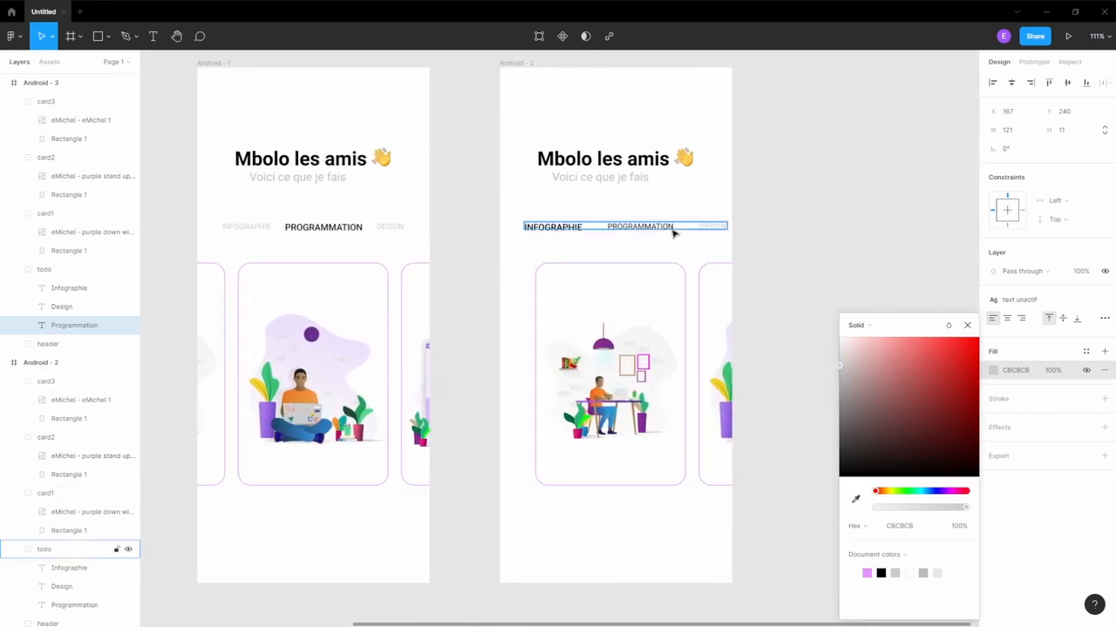
click(667, 232)
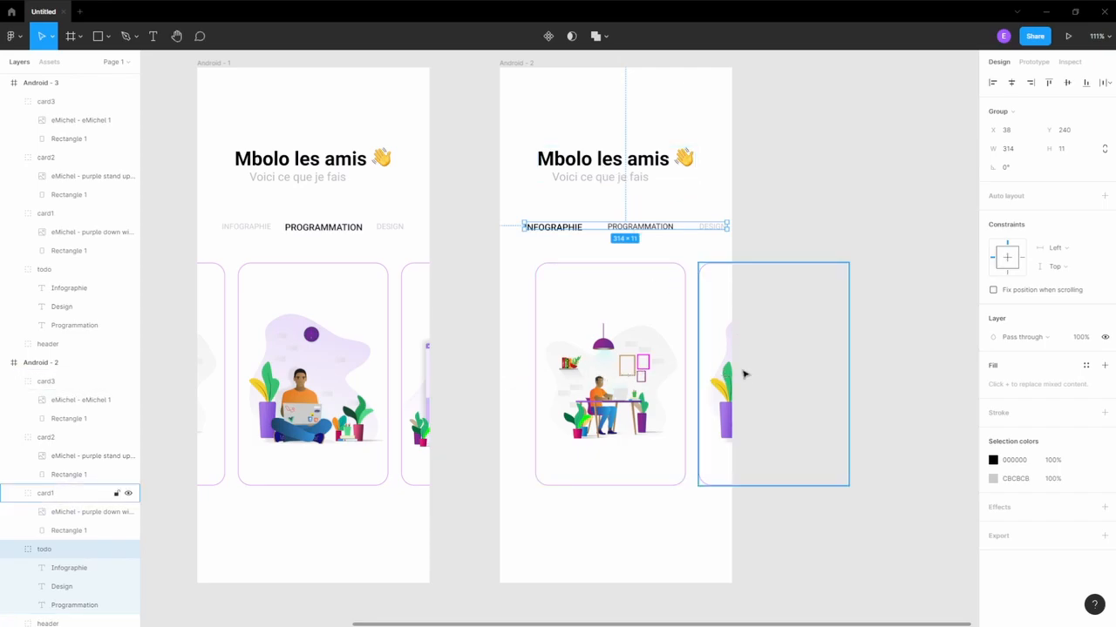
double_click(719, 230)
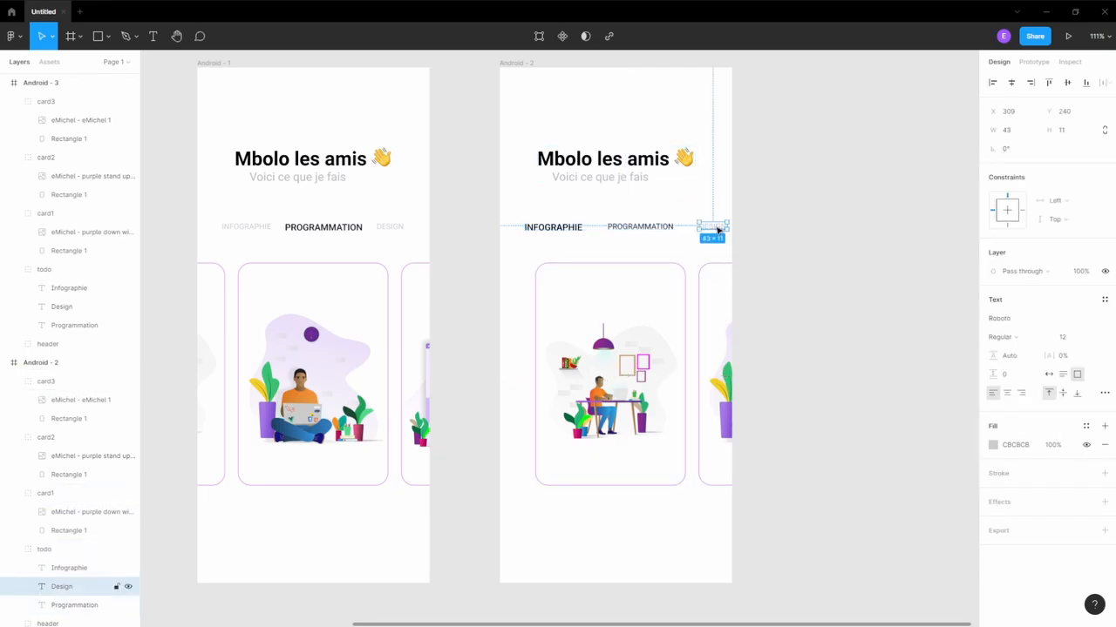
double_click(716, 229)
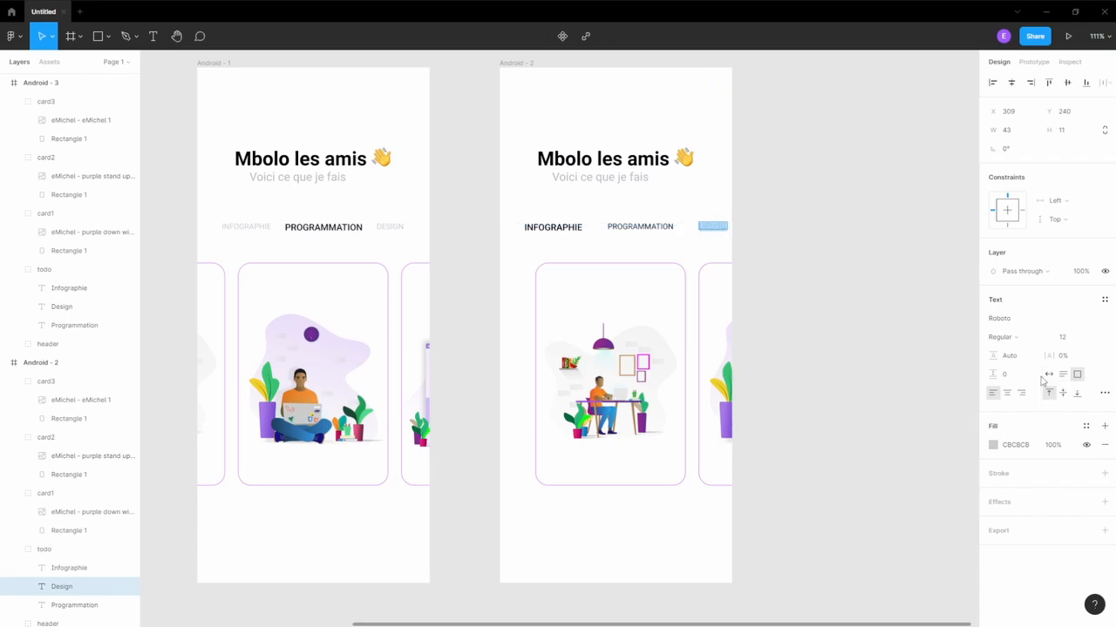
click(1105, 300)
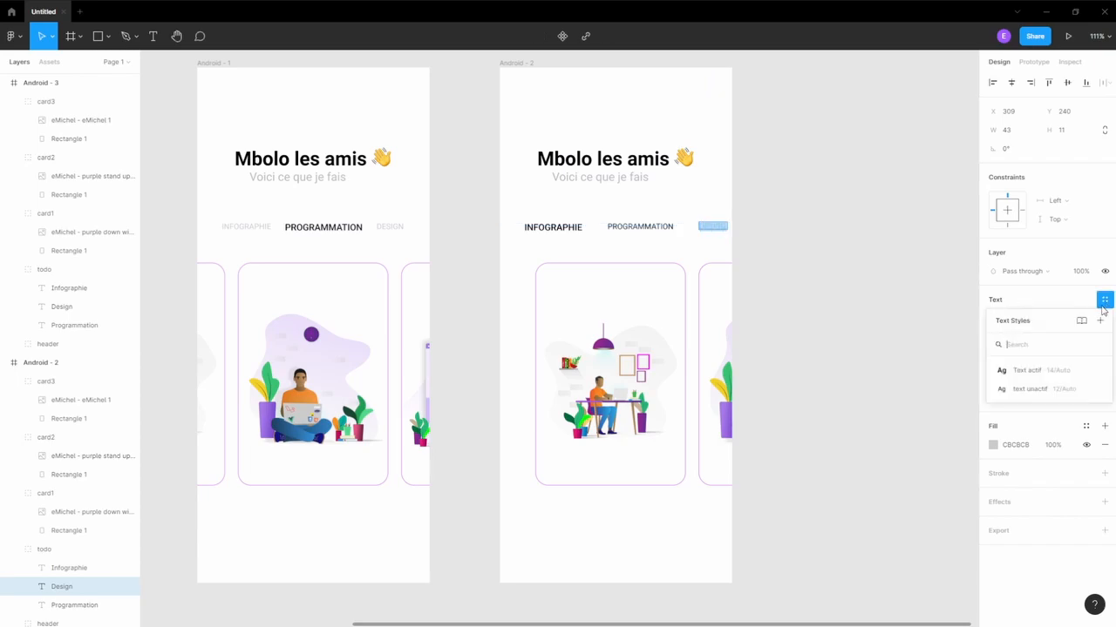
click(1036, 373)
Apply the "text unactif" text style to both the Infographie and Programmation labels in the "Android - 2" frame.
click(636, 227)
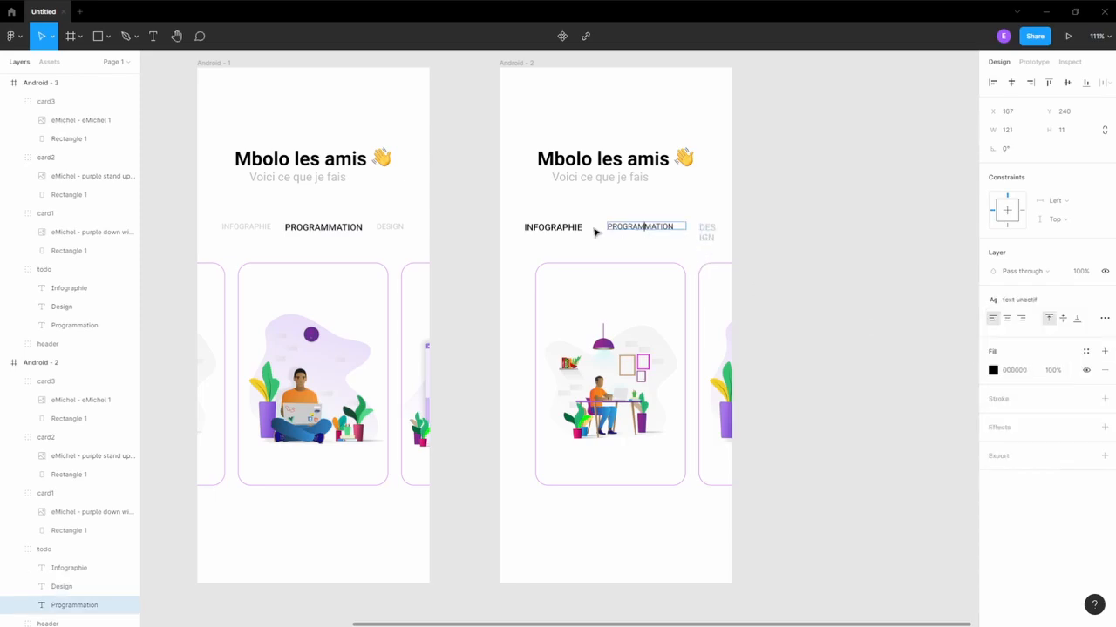
double_click(619, 226)
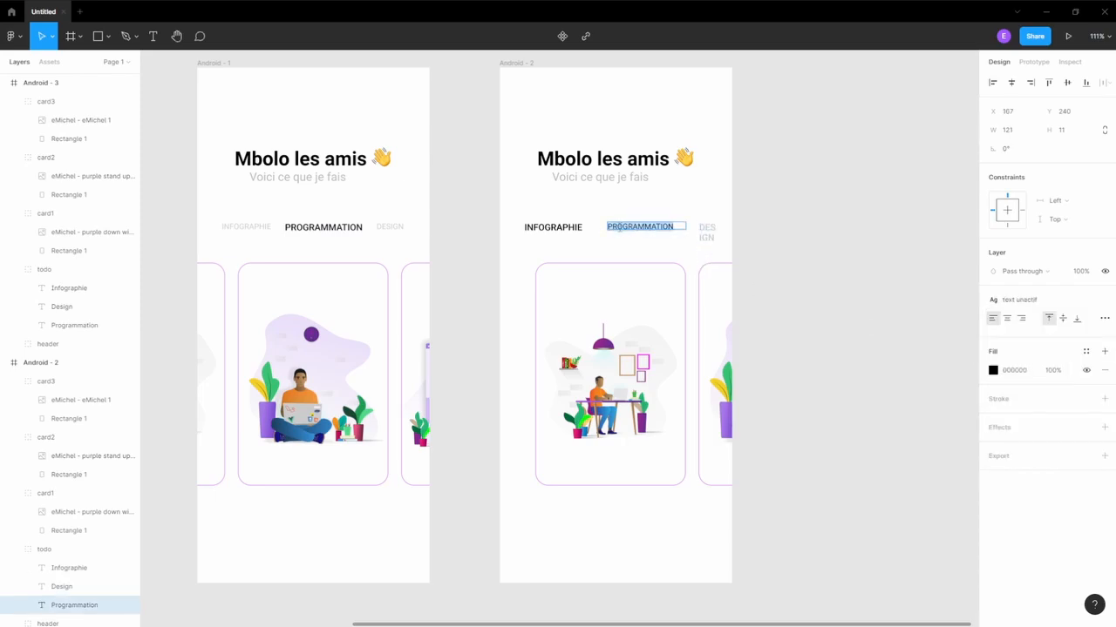
double_click(564, 227)
key(Escape)
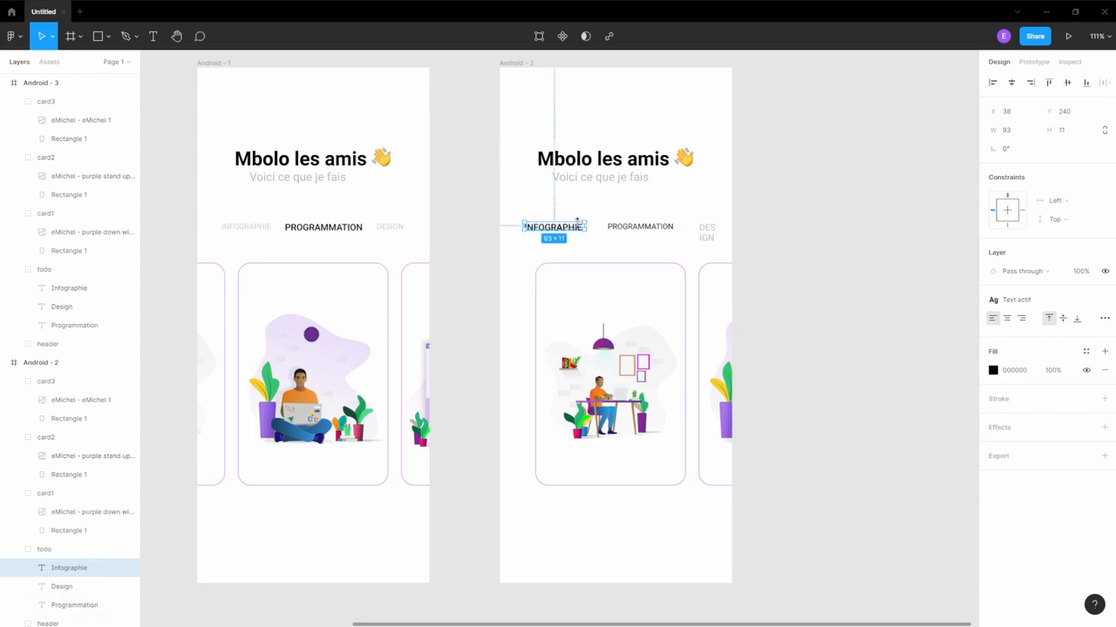
click(641, 228)
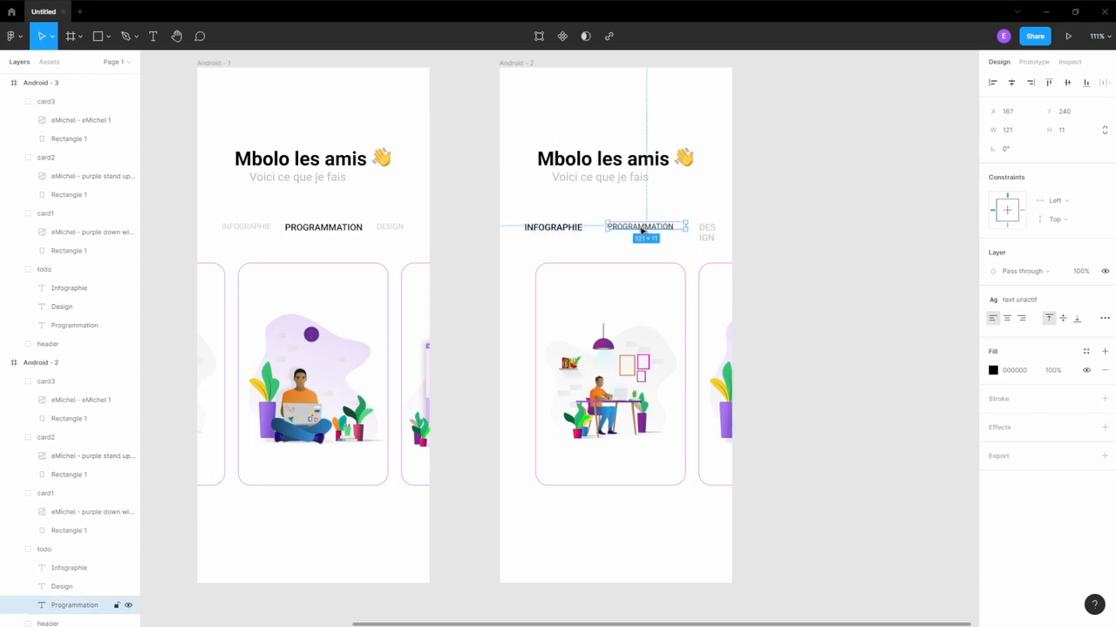
shift+click(574, 228)
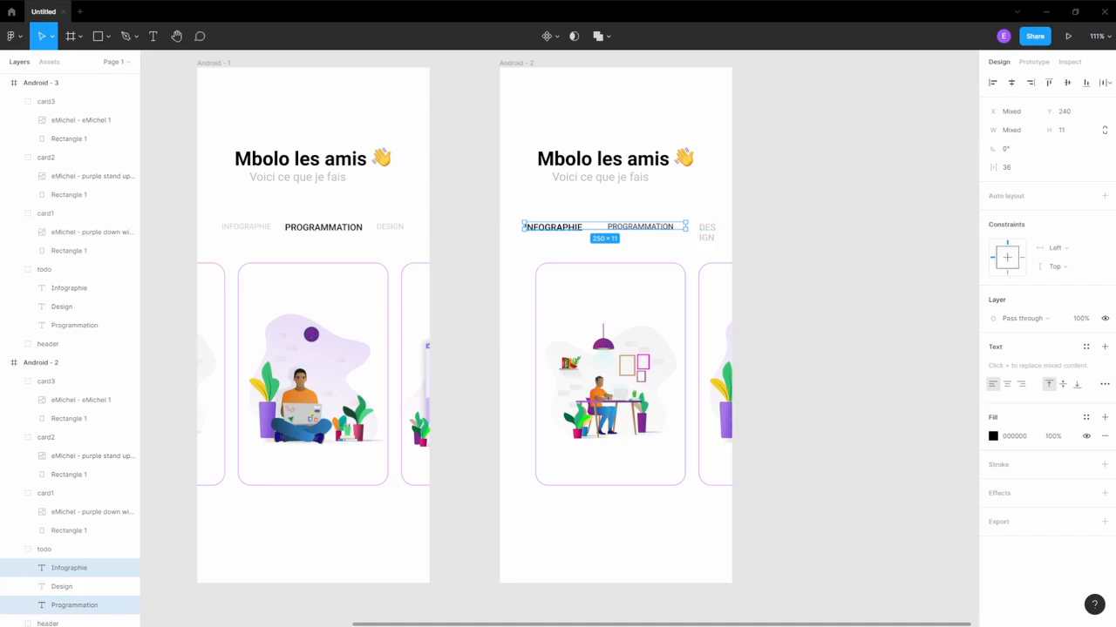
click(1085, 348)
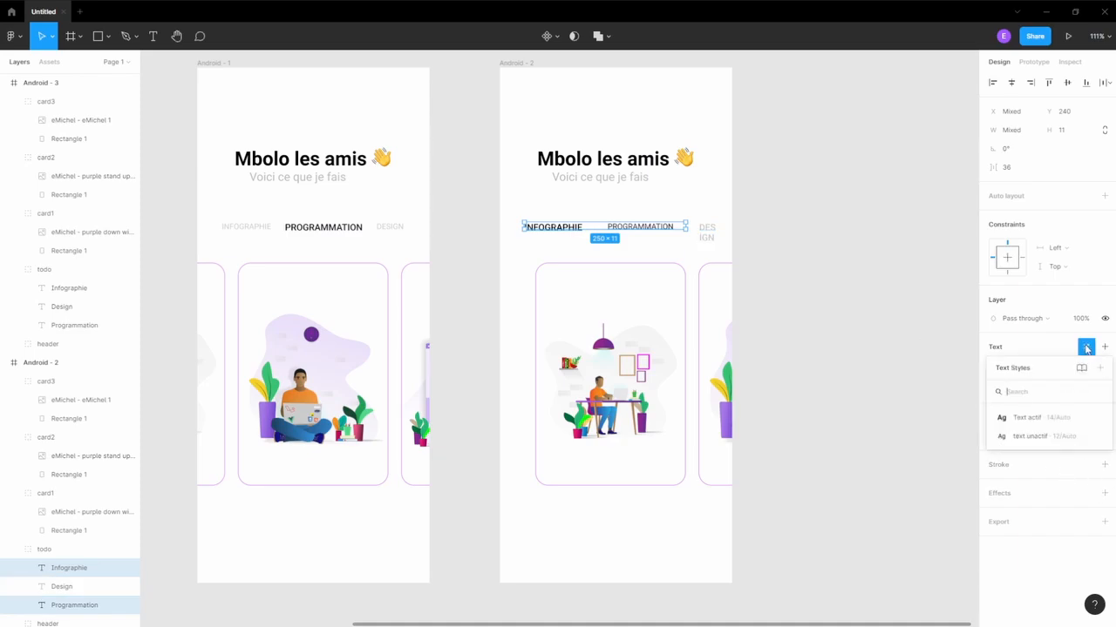
click(1030, 436)
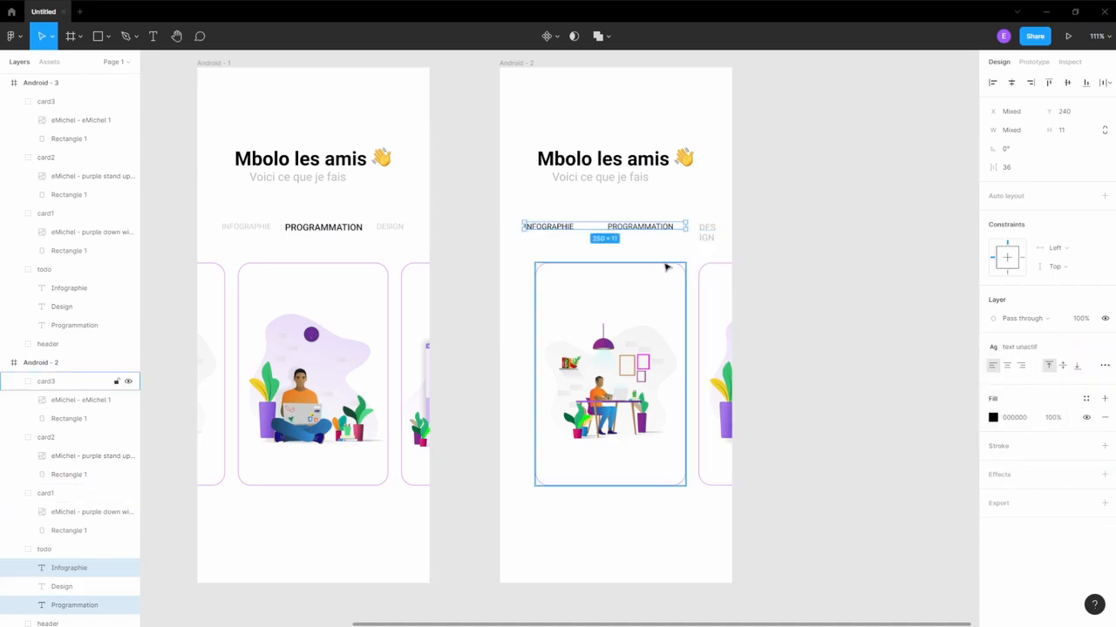
In the "Android - 2" frame, move the Programmation label left to X 140 and widen the Design text box leftward to about 64.
click(612, 229)
drag(633, 229, 615, 227)
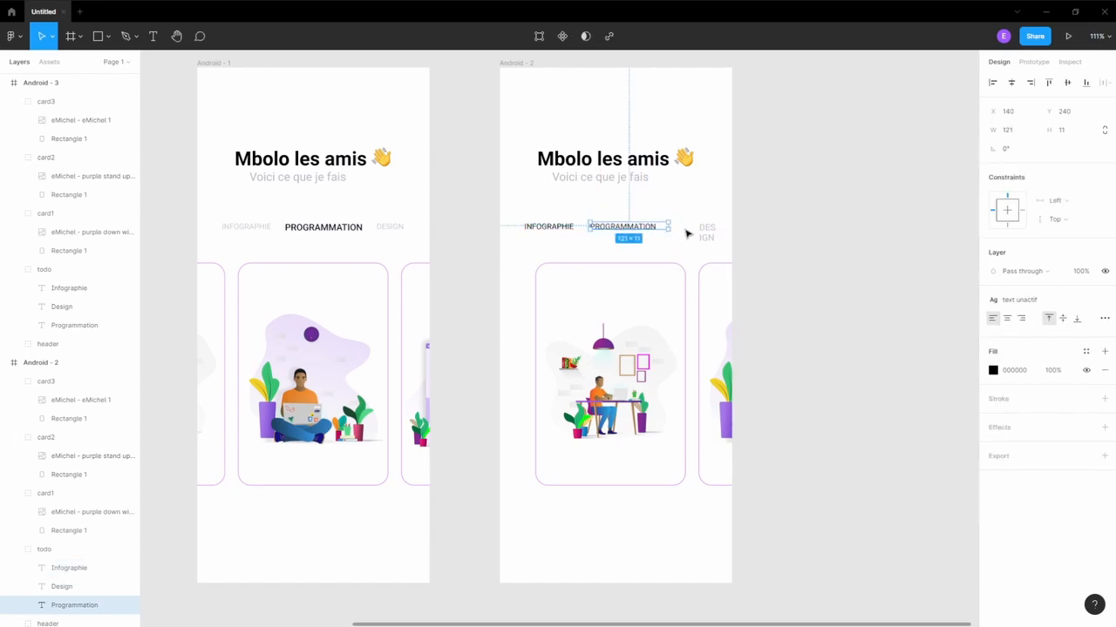
click(704, 232)
drag(697, 225, 680, 226)
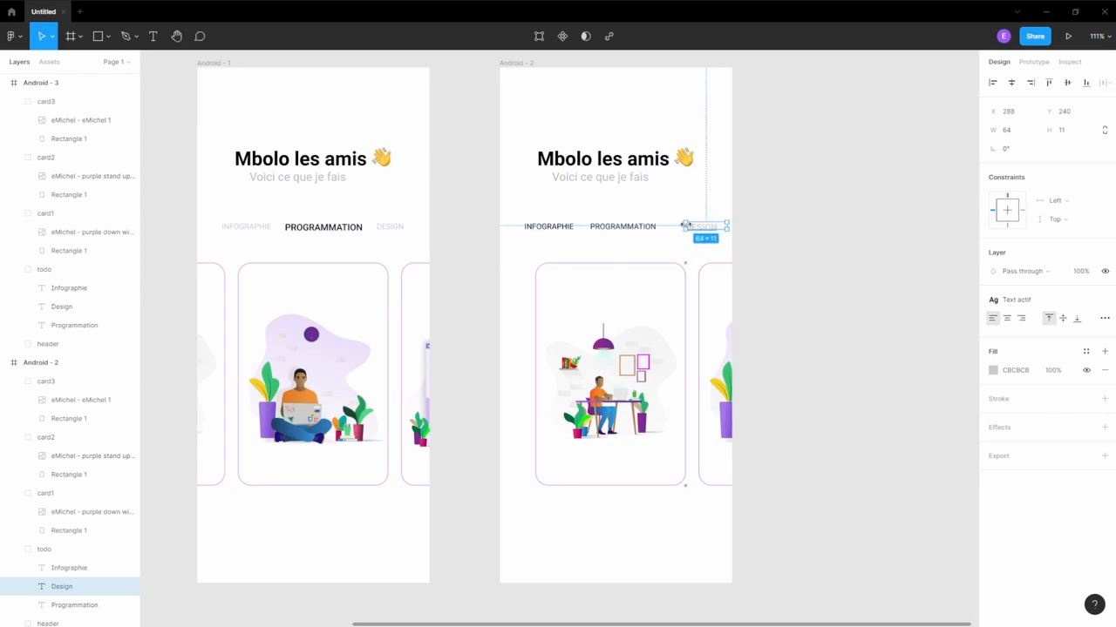
Set the fill of the Infographie and Programmation labels in the "Android - 2" frame to the light grey CBCBCB.
click(624, 229)
shift+click(547, 228)
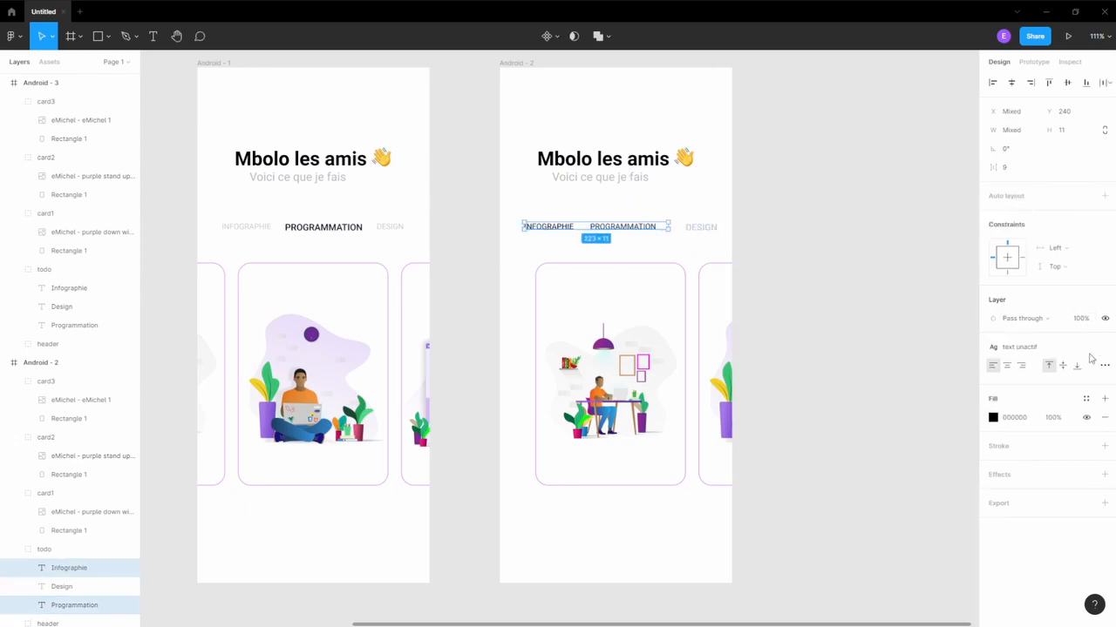
click(994, 418)
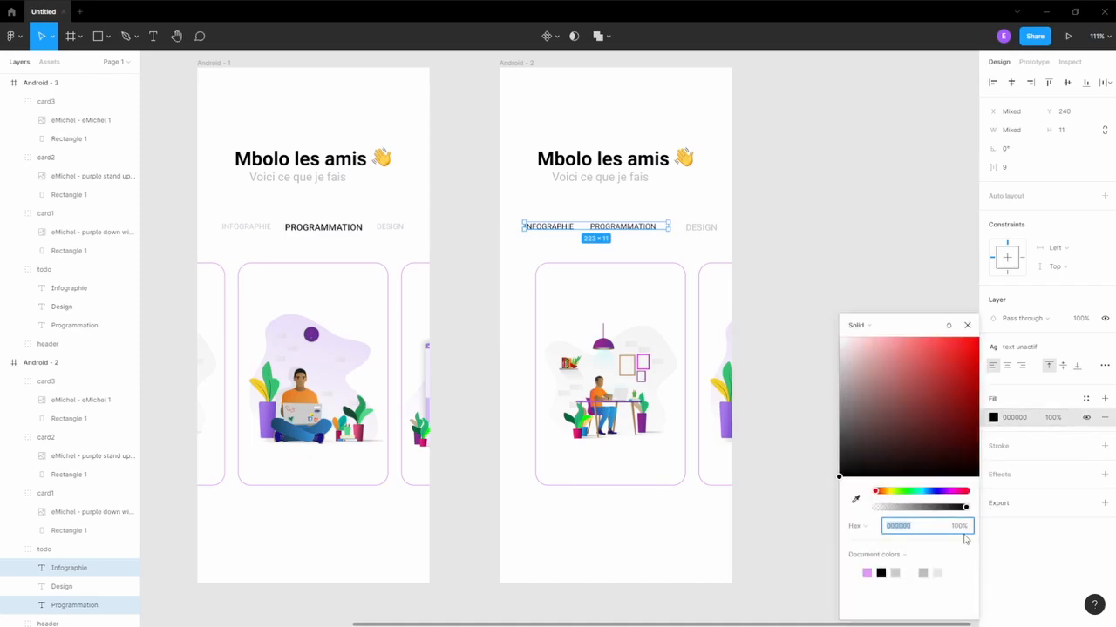
click(895, 572)
Set the fill of the Design label in the "Android - 2" frame to black (000000).
click(706, 229)
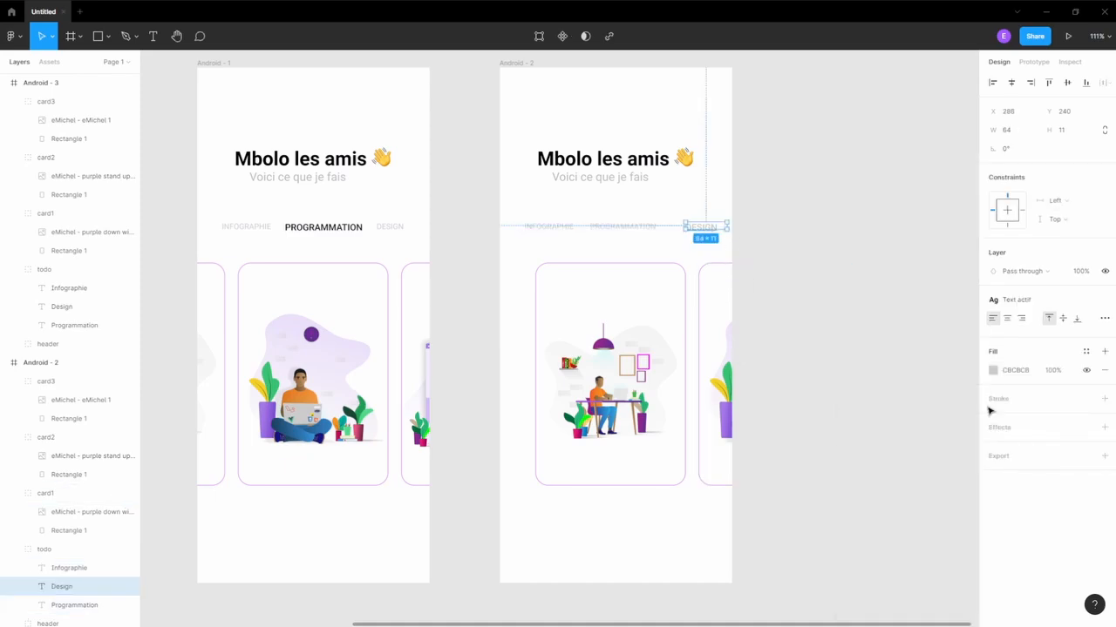
click(994, 371)
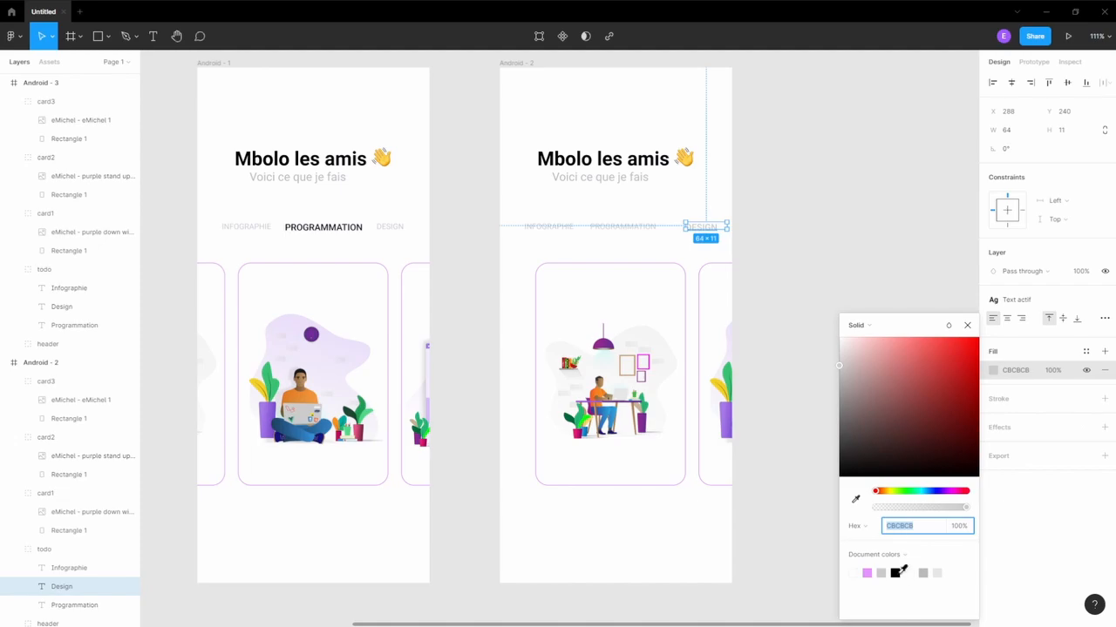
click(896, 572)
Shift the desk and laptop cards in "Android - 2" together with the overhanging card2 of "Android - 1" left until the laptop card is centred in "Android - 2".
click(610, 425)
shift+click(431, 387)
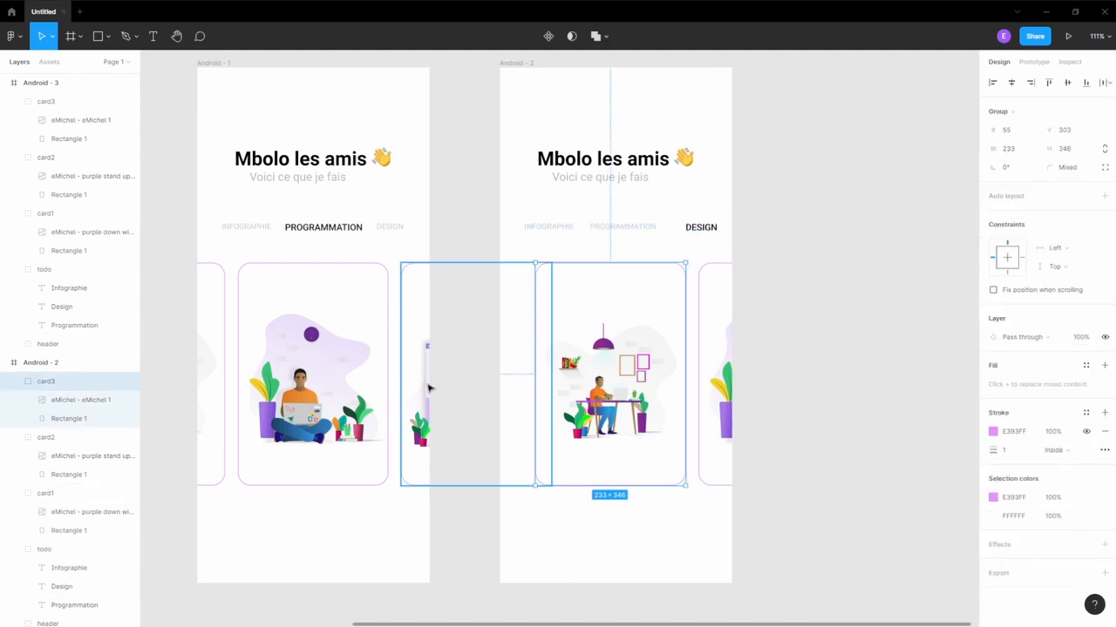
shift+click(725, 394)
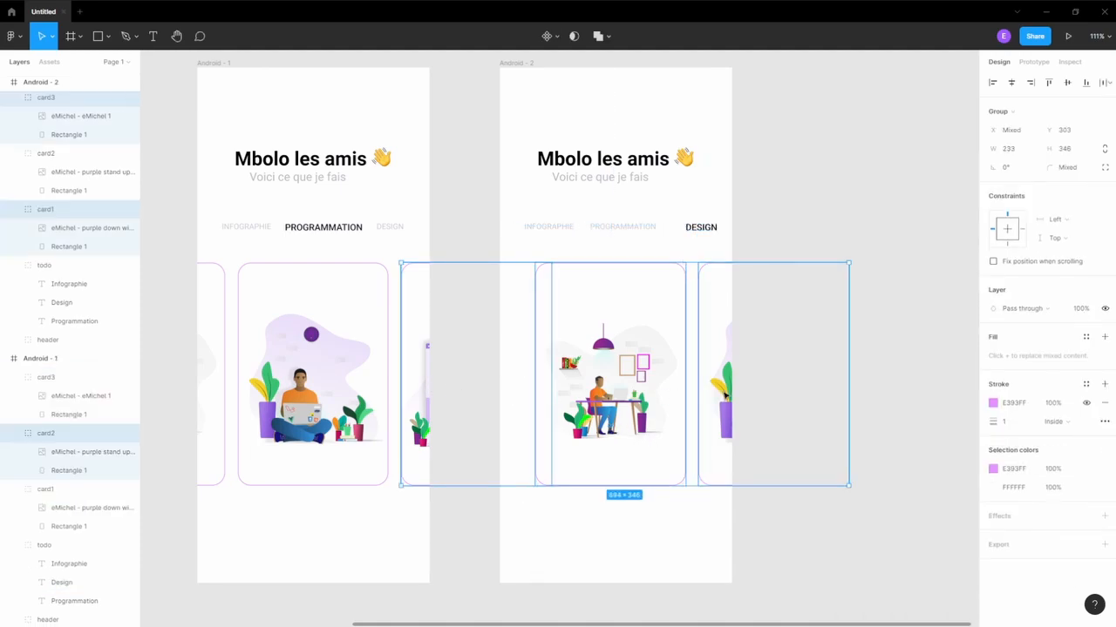
key(Left)
key(Left)
key(Left)
key(Left)
key(Left)
key(Left)
key(Left)
key(Left)
key(Left)
key(Left)
key(Left)
key(Left)
key(Left)
key(Left)
key(Left)
key(Left)
key(Left)
key(Left)
key(Left)
key(Left)
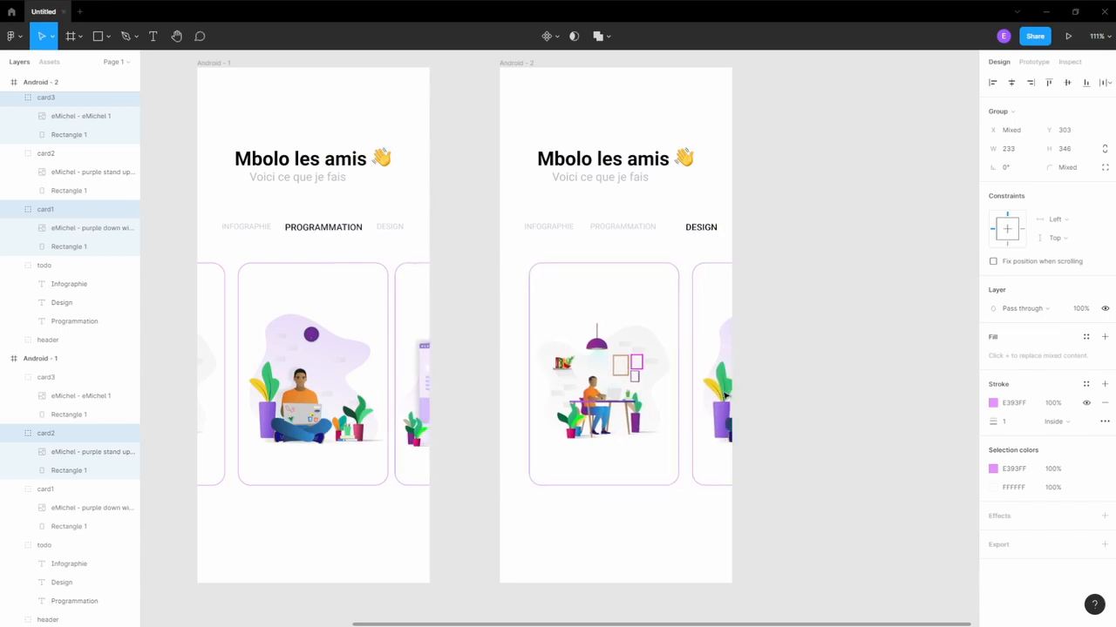
key(Left)
key(Left)
key(Left)
key(Left)
key(Left)
key(Left)
key(Left)
key(Left)
key(Left)
key(Left)
key(Left)
key(Left)
key(Left)
key(Left)
key(Left)
key(Left)
key(Left)
key(Left)
key(Left)
key(Left)
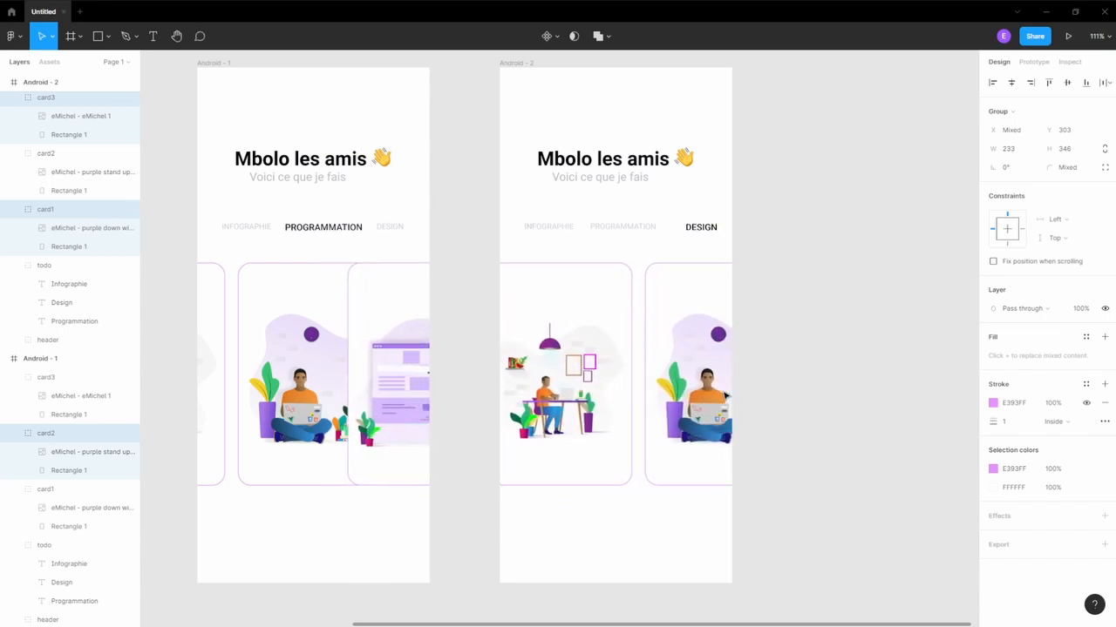
key(Left)
key(Left)
key(Left)
key(Left)
key(Left)
key(Left)
key(Left)
key(Left)
key(Left)
key(Left)
key(Left)
key(Left)
key(Left)
key(Left)
key(Left)
key(Left)
key(Left)
key(Left)
key(Left)
key(Left)
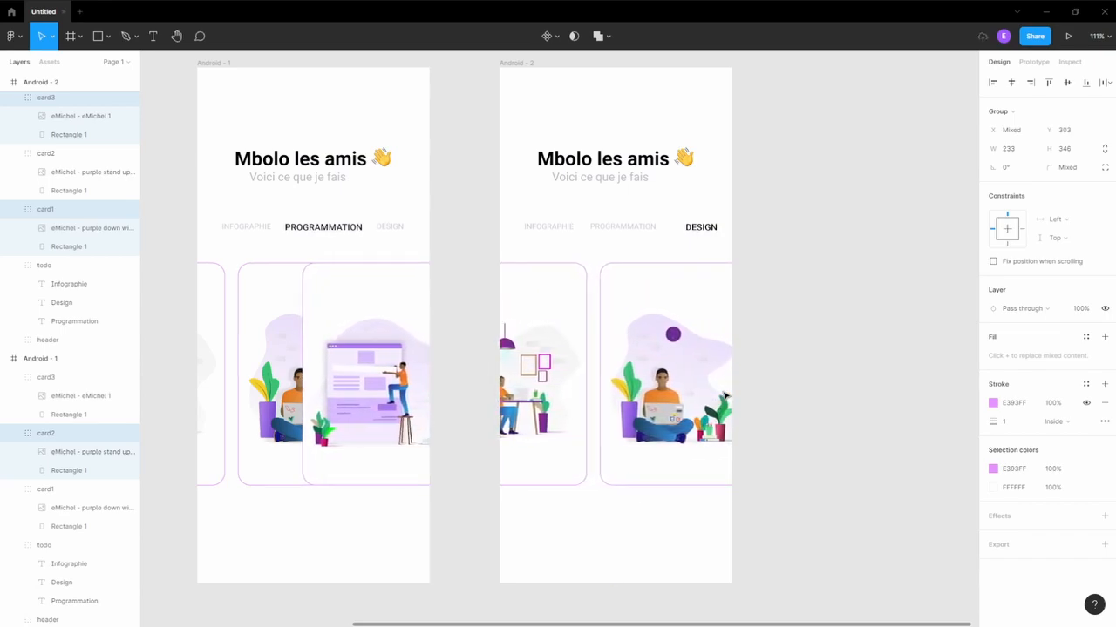
key(Left)
key(Left)
key(Left)
key(Left)
key(Left)
key(Left)
key(Left)
key(Left)
key(Left)
key(Left)
key(Left)
key(Left)
key(Left)
key(Left)
key(Left)
key(Left)
key(Left)
key(Left)
key(Left)
key(Left)
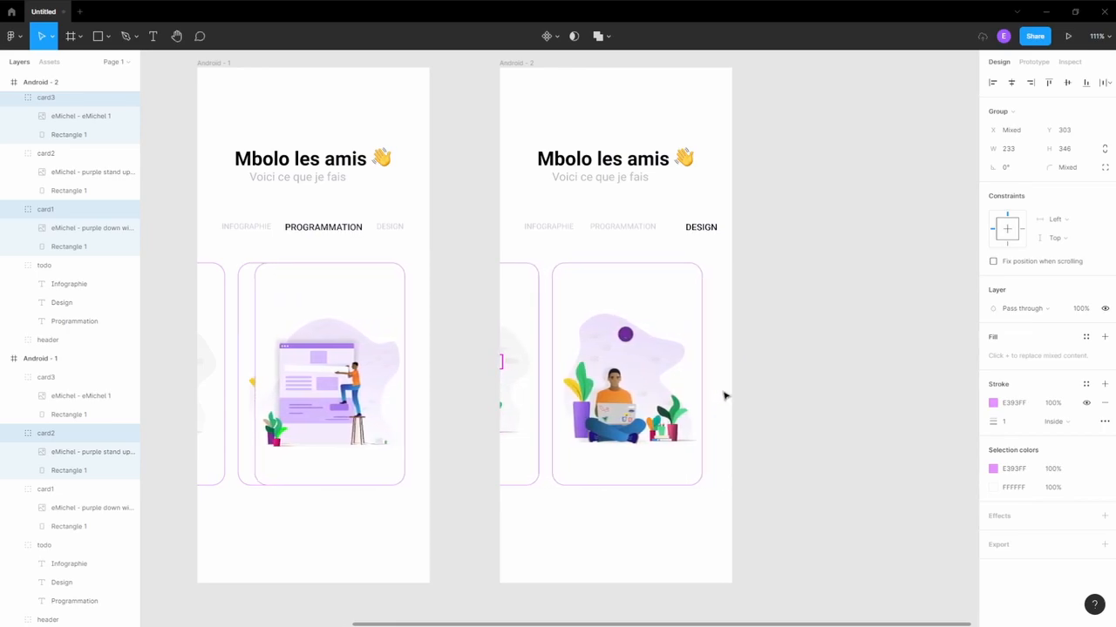
key(Right)
key(Right)
key(Right)
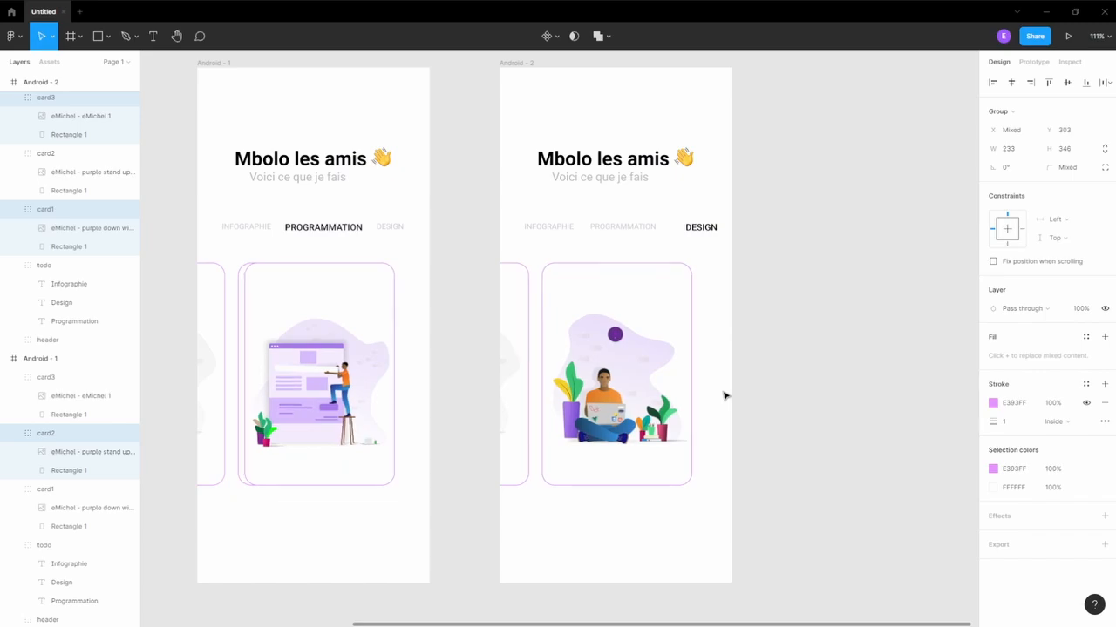
click(811, 436)
Collapse the layer trees of the Android - 3, Android - 2 and Android - 1 frames.
scroll(802, 406, down, 1)
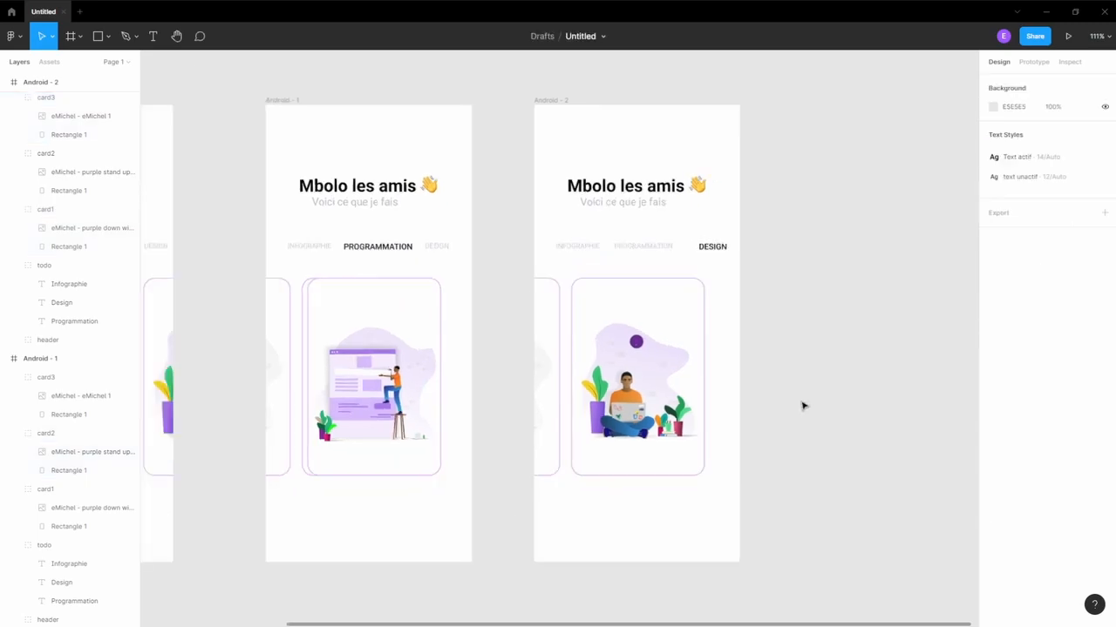
scroll(803, 406, down, 4)
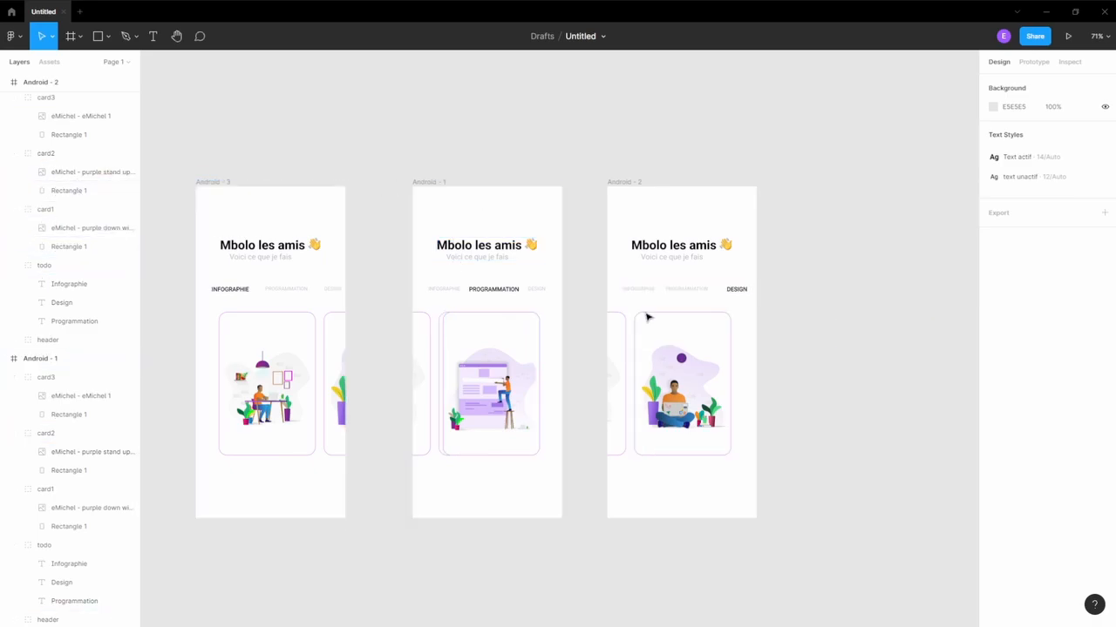
scroll(13, 139, up, 3)
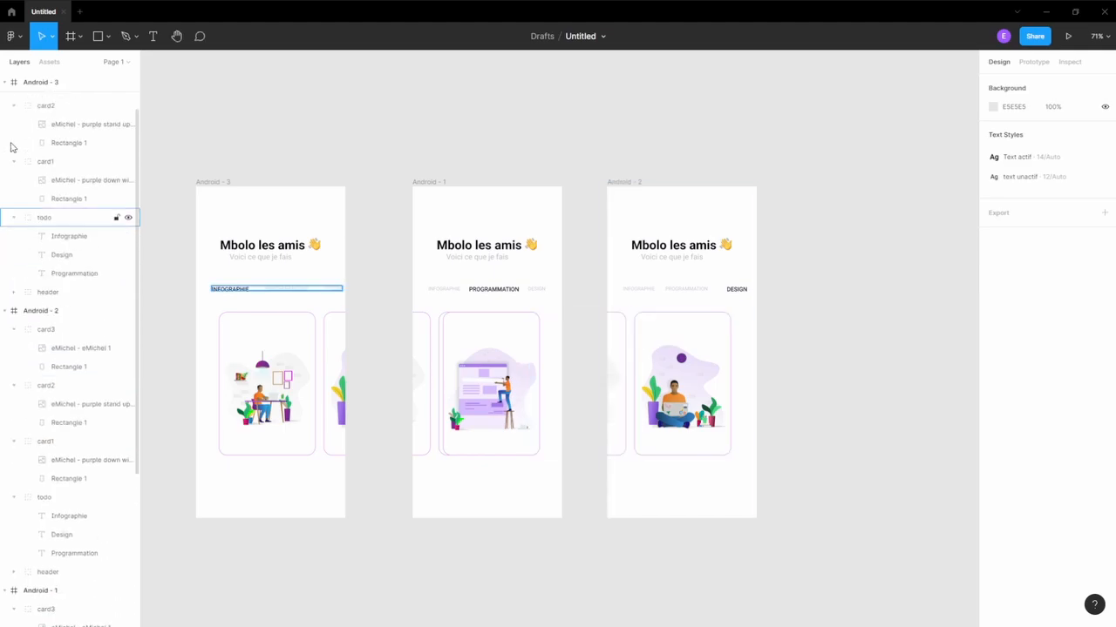
click(7, 82)
click(7, 101)
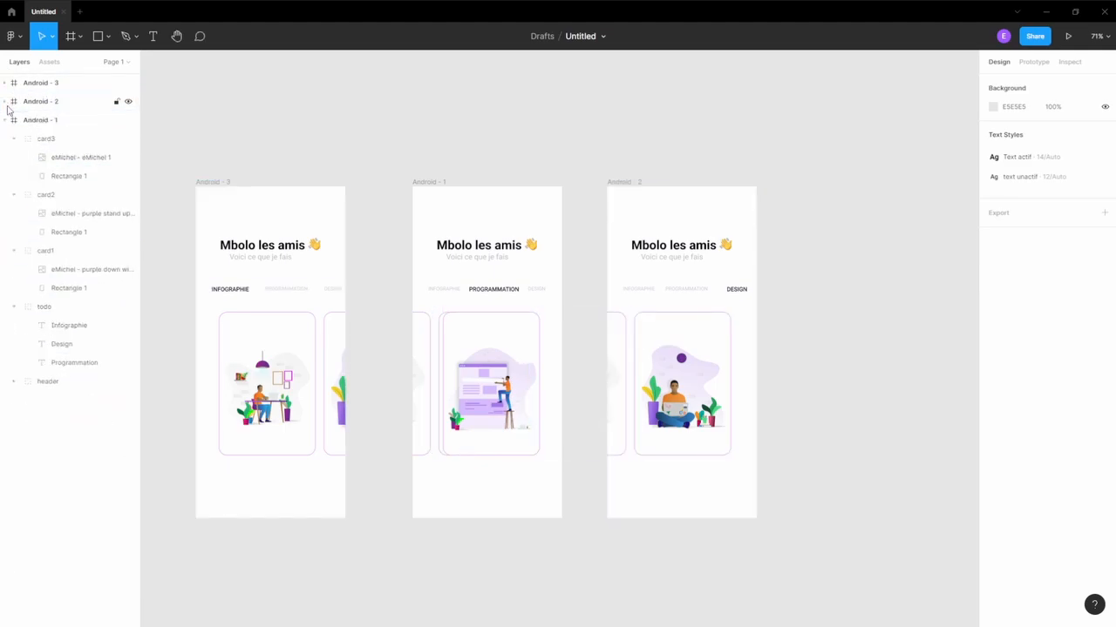
click(8, 121)
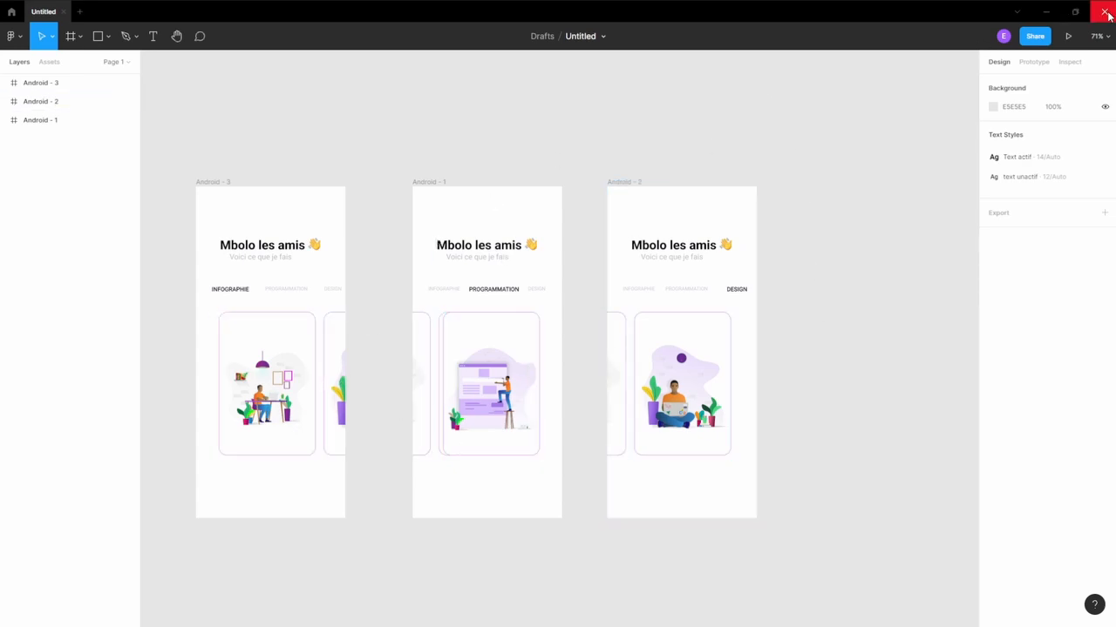
Preview the frames in presentation view and return to the design file.
click(1069, 35)
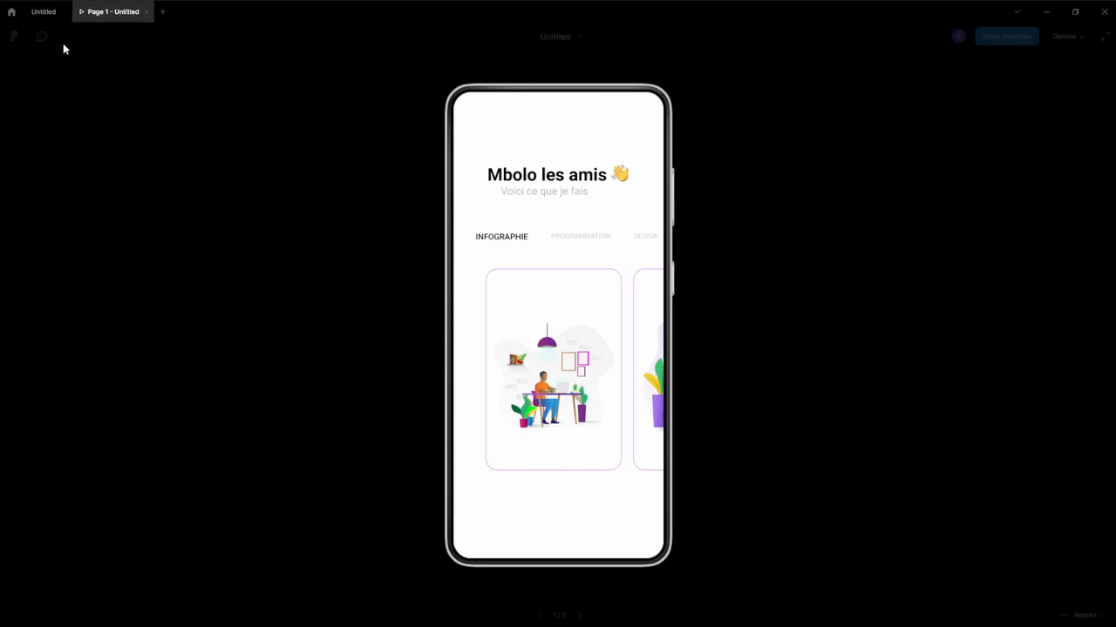
click(43, 12)
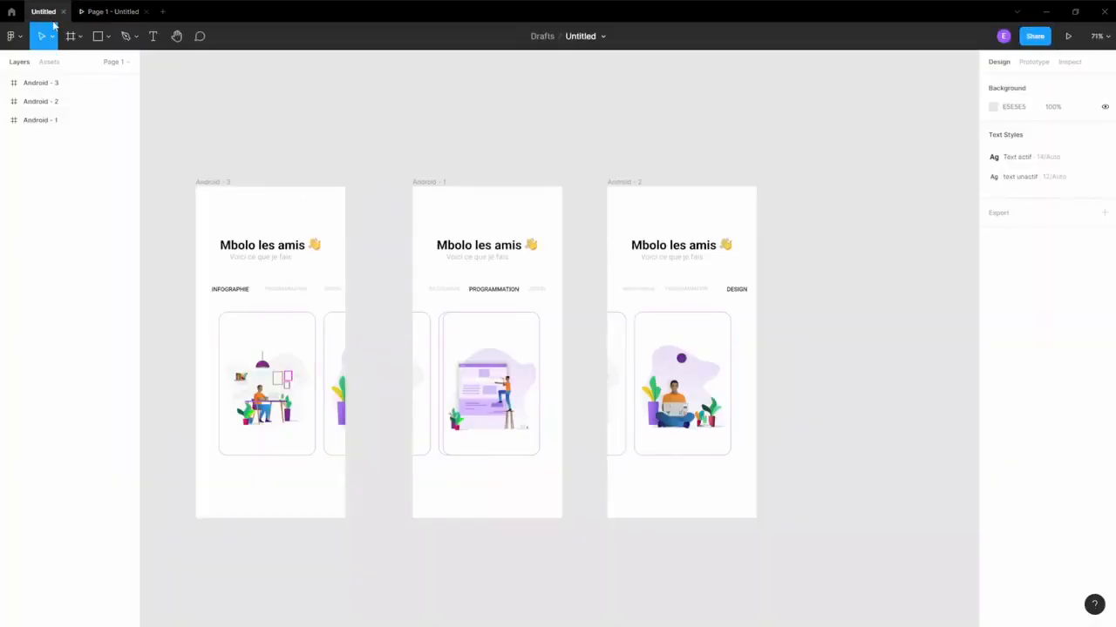
Connect card2 in the "Android - 1" frame to the "Android - 2" frame with an On drag prototype interaction.
click(1045, 68)
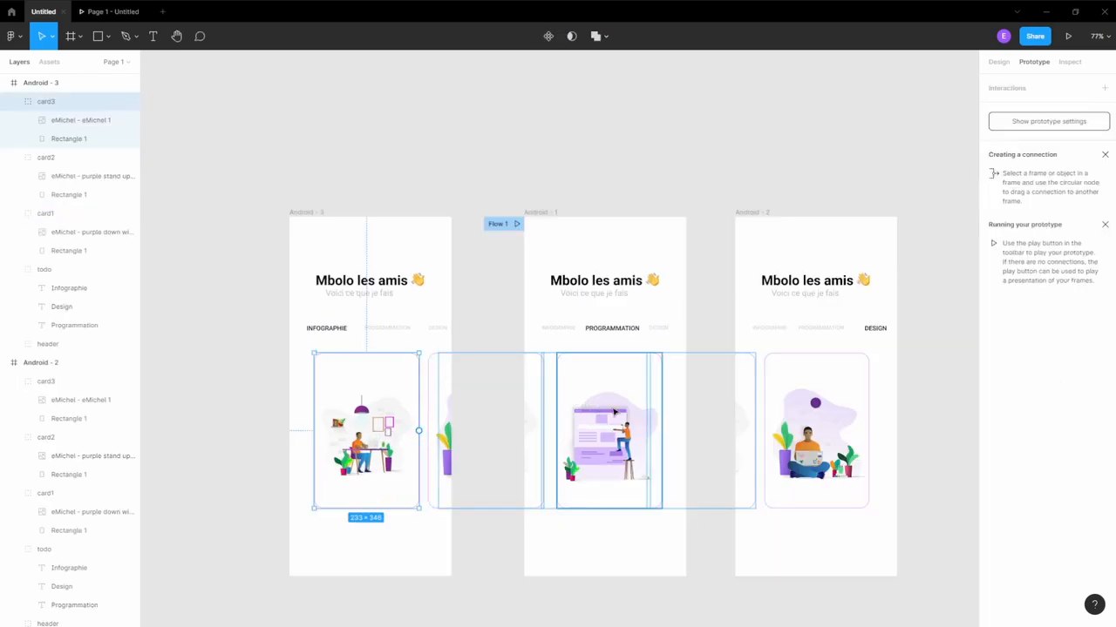
click(614, 411)
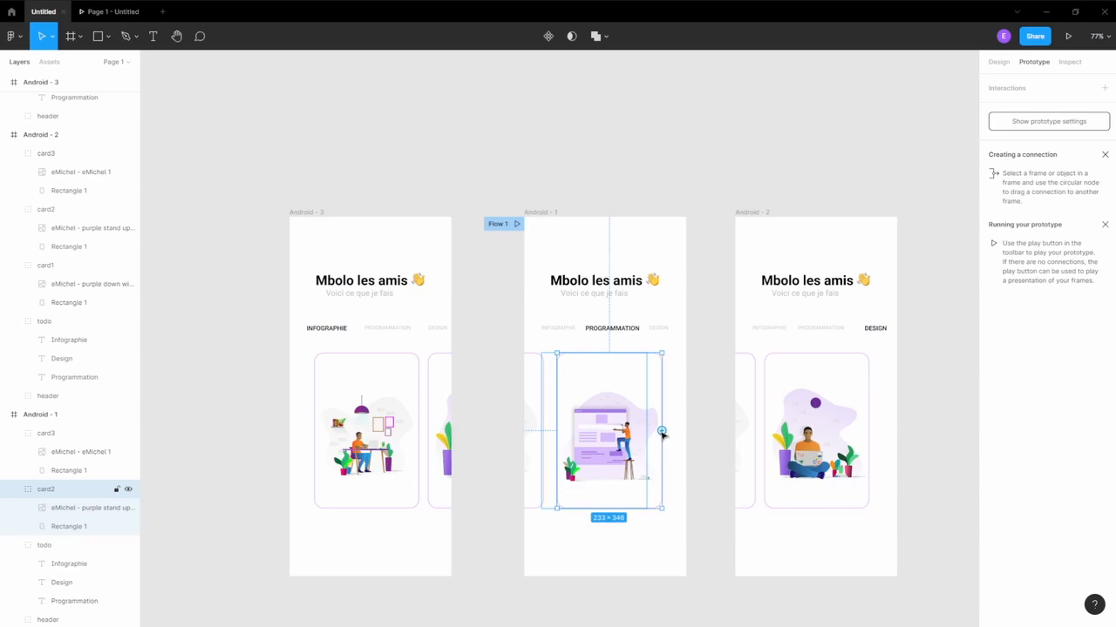
drag(662, 431, 756, 363)
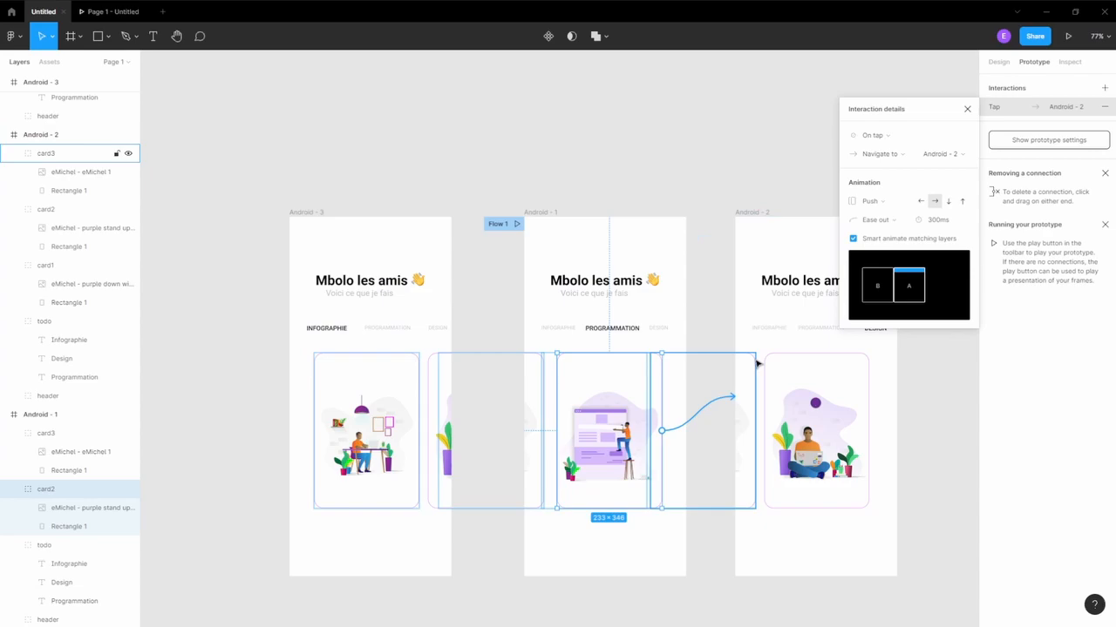
click(903, 141)
click(889, 150)
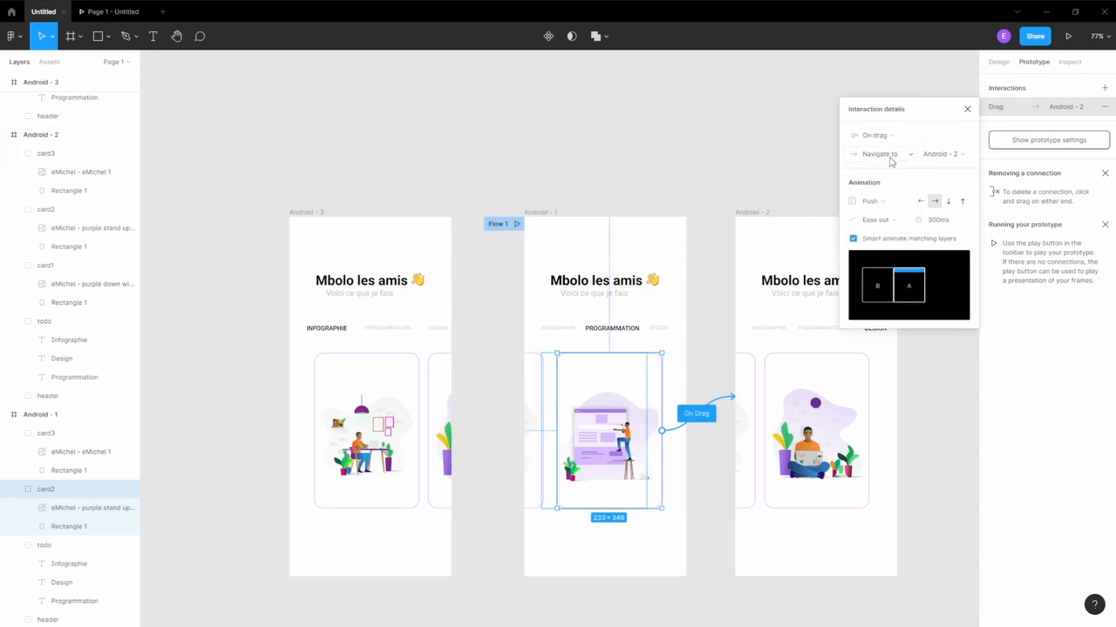
Try Slide out and Slide in as the animation of card2's drag interaction, ending on Slide in with Ease out easing.
click(884, 205)
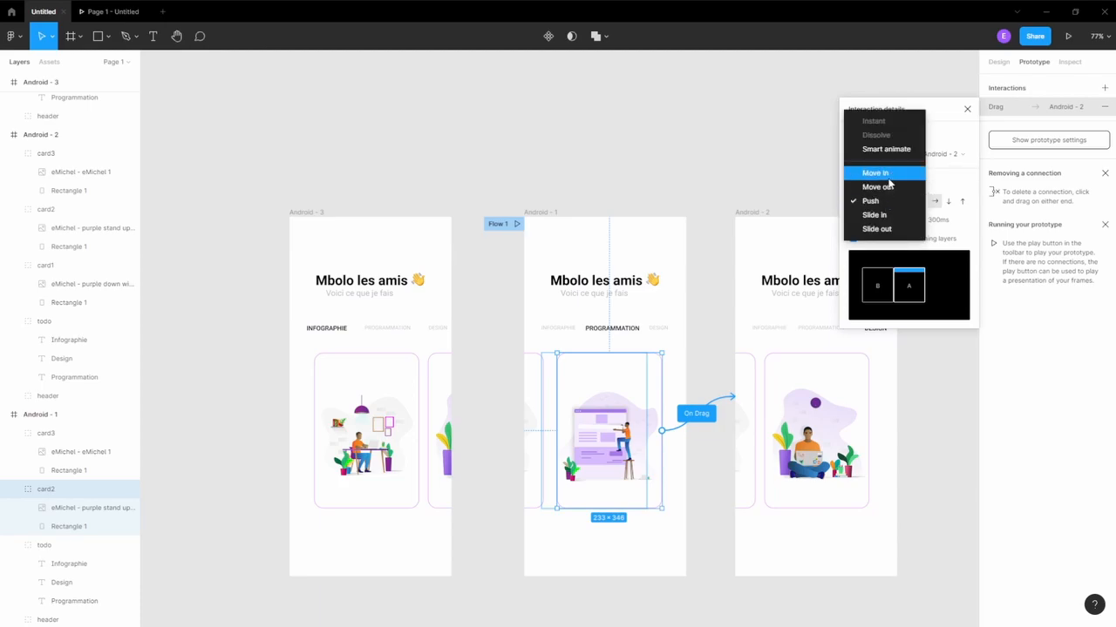
click(890, 229)
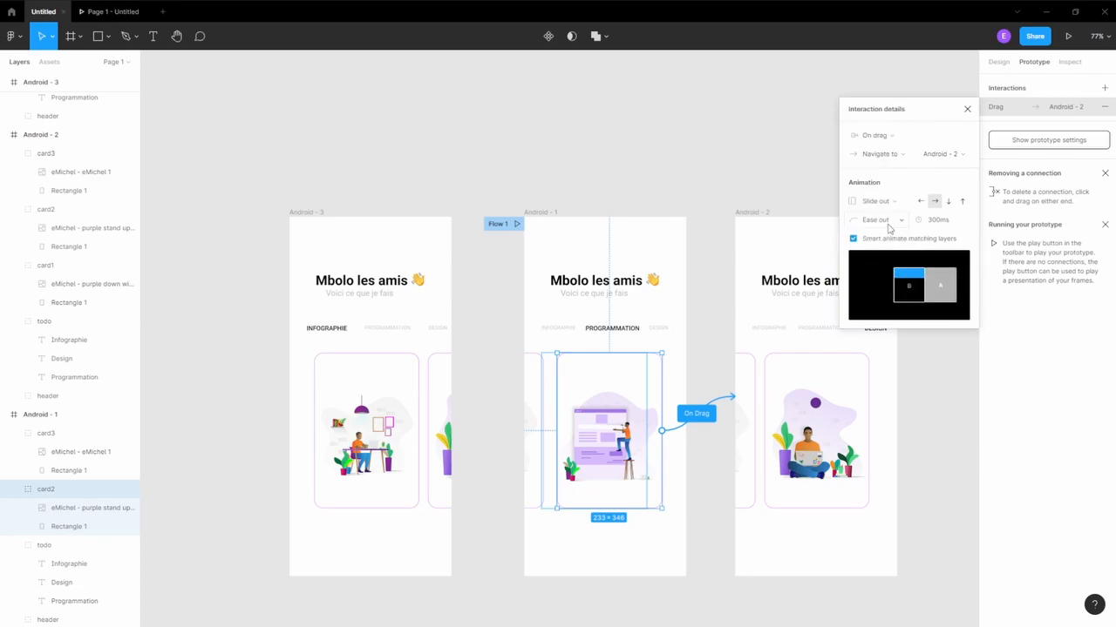
click(883, 218)
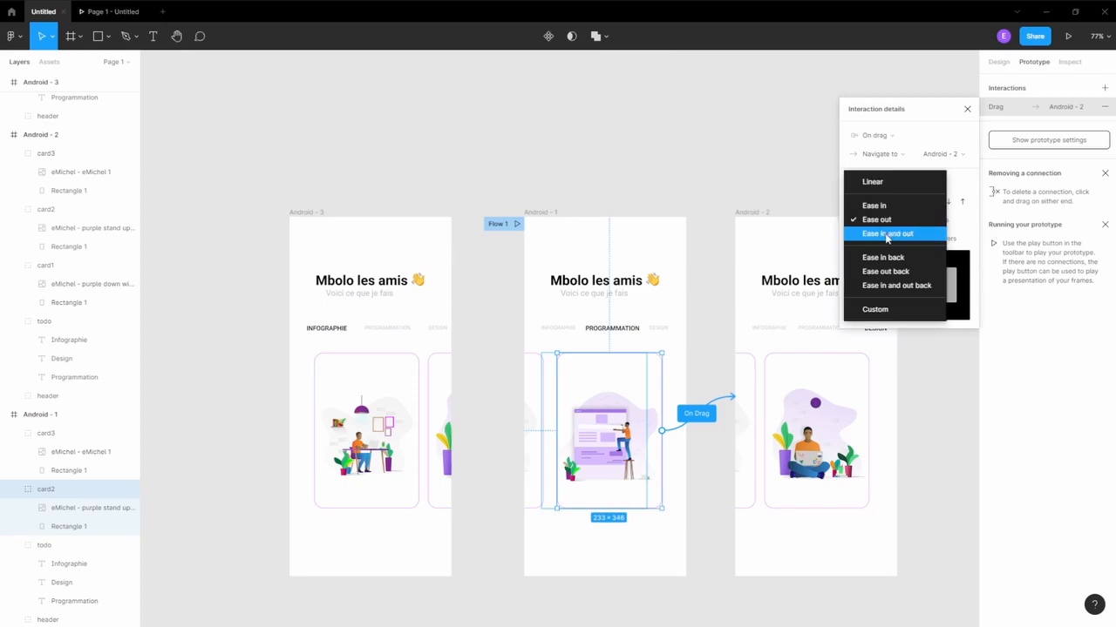
click(890, 167)
click(891, 221)
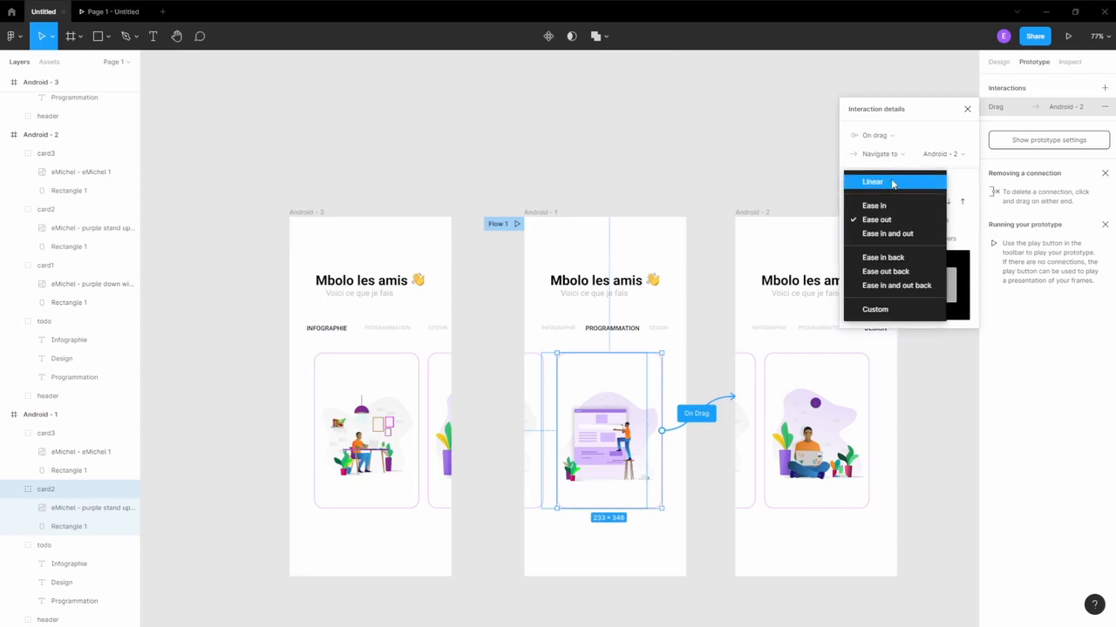
click(947, 184)
click(902, 207)
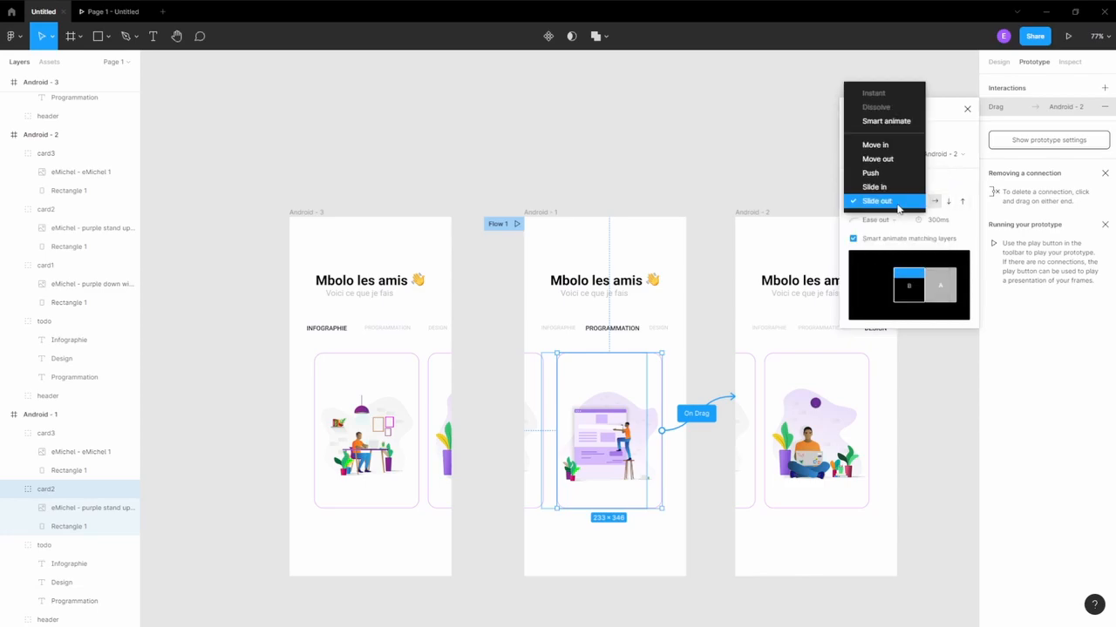
click(895, 188)
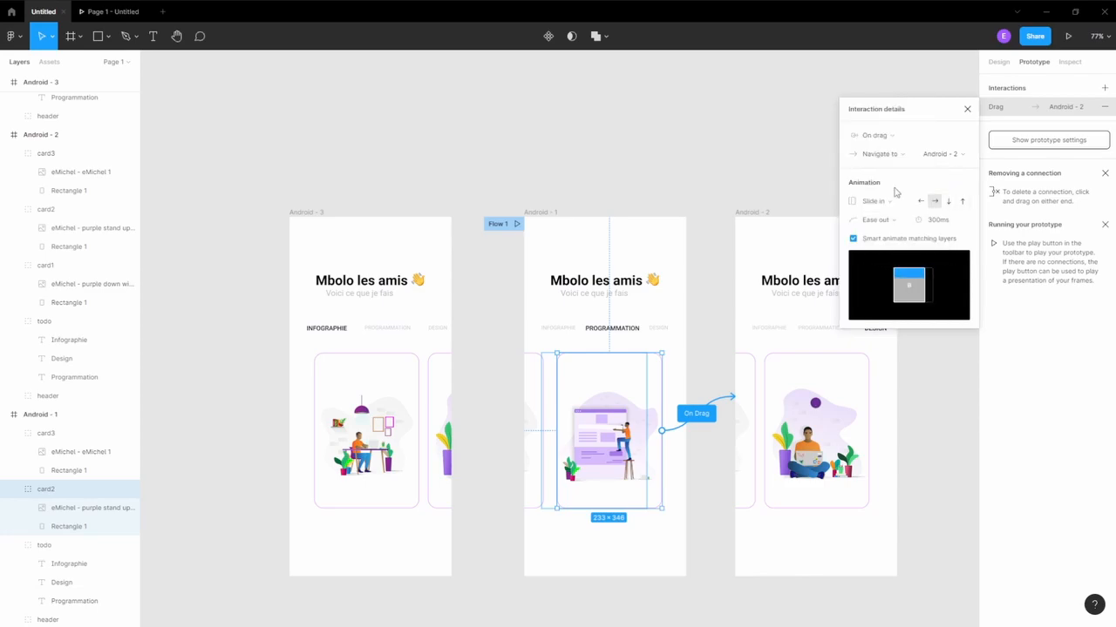
Test dragging the Programmation card in presentation view and return to the design file.
click(1067, 39)
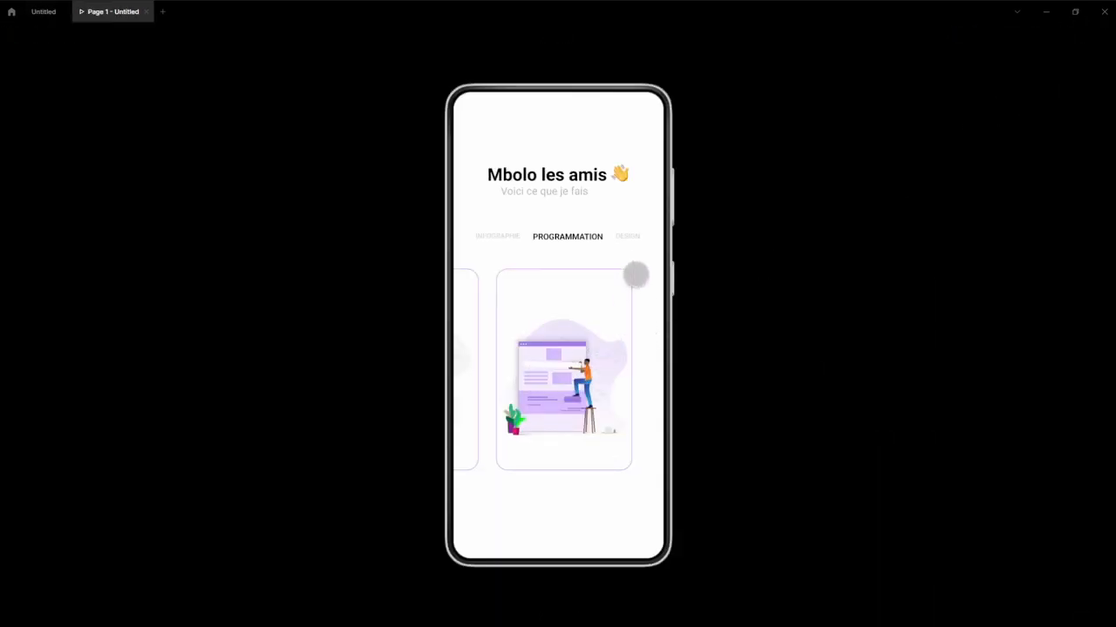
click(591, 359)
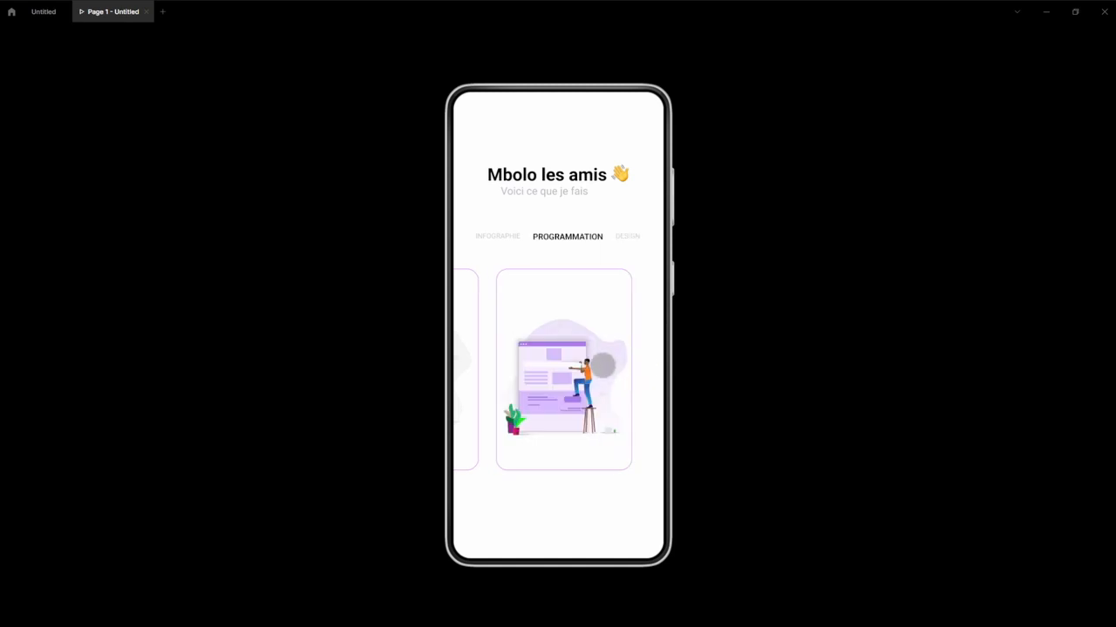
drag(549, 369, 736, 357)
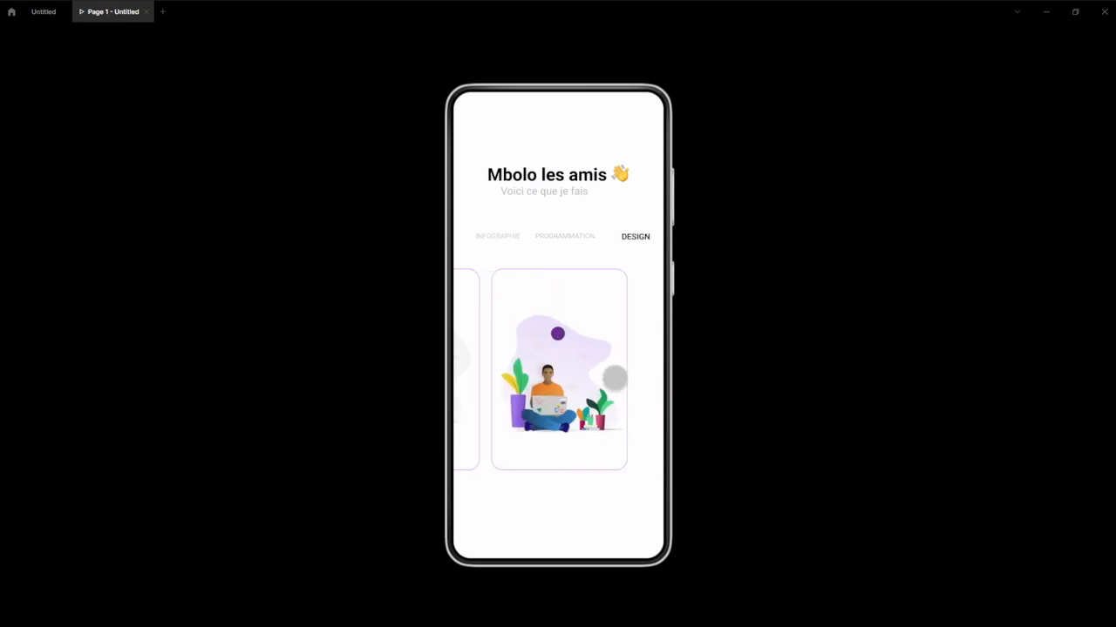
click(39, 12)
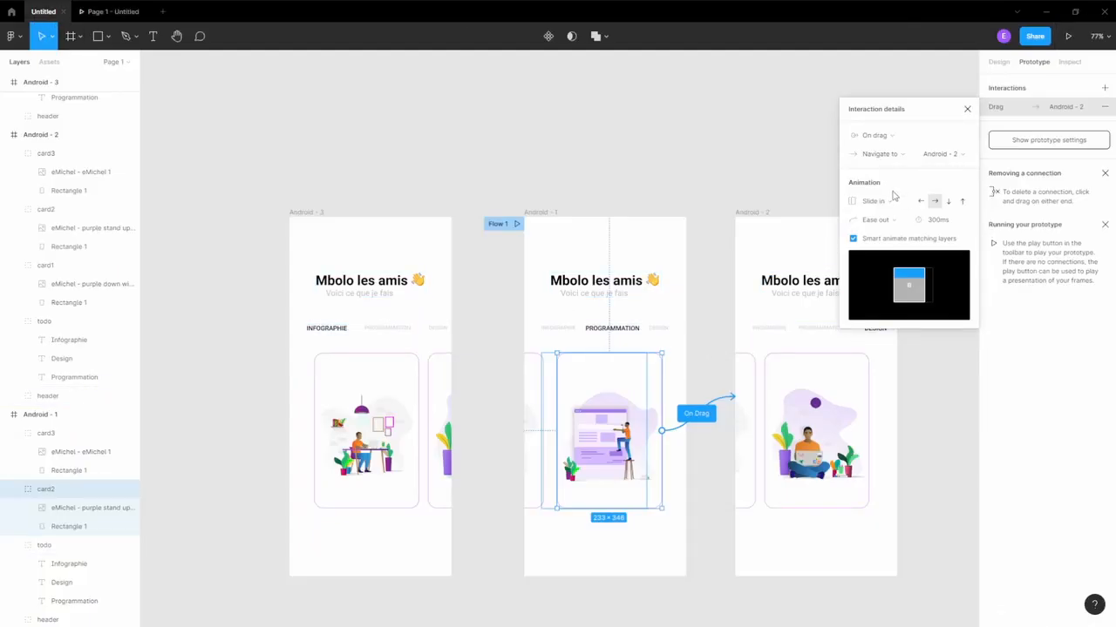
Set the animation of card2's drag interaction to Push, test the swipe in presentation view and return to the design file.
click(901, 204)
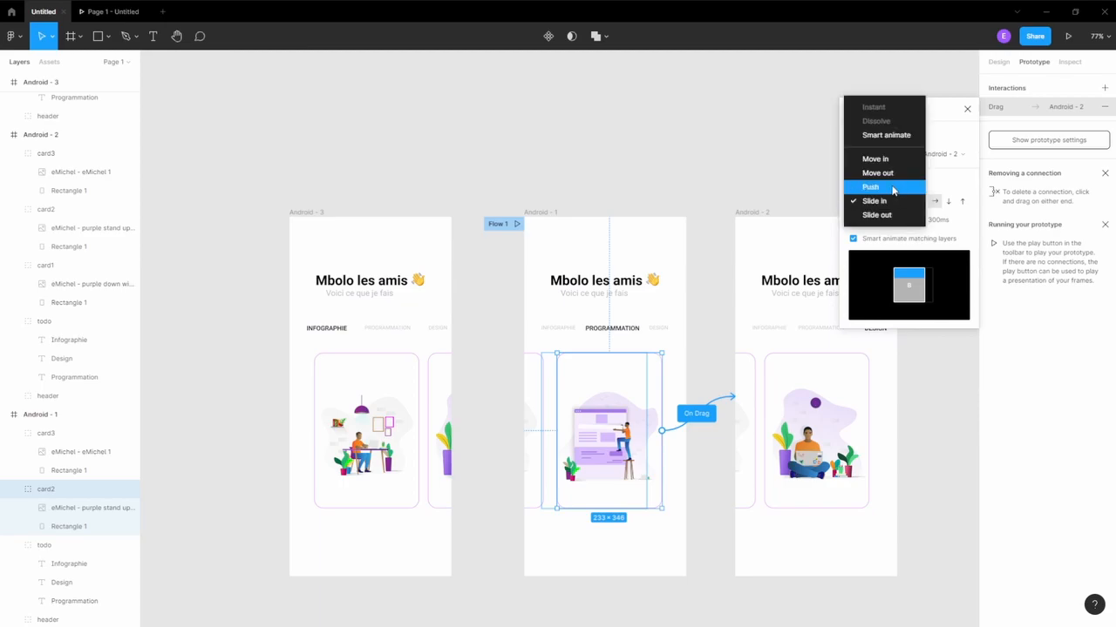
click(892, 190)
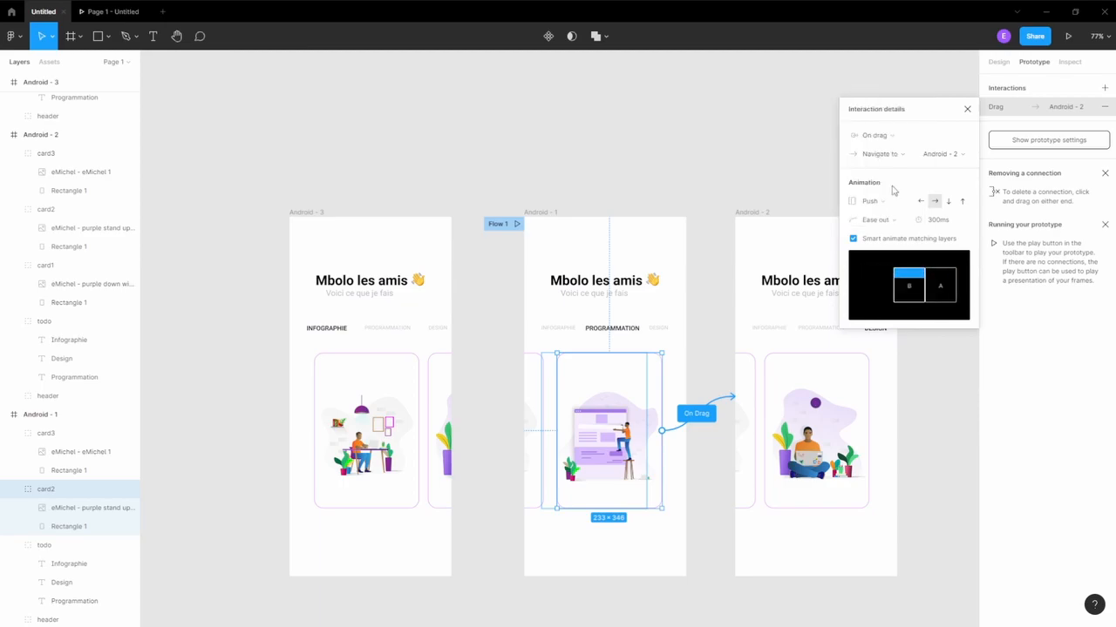
click(1068, 36)
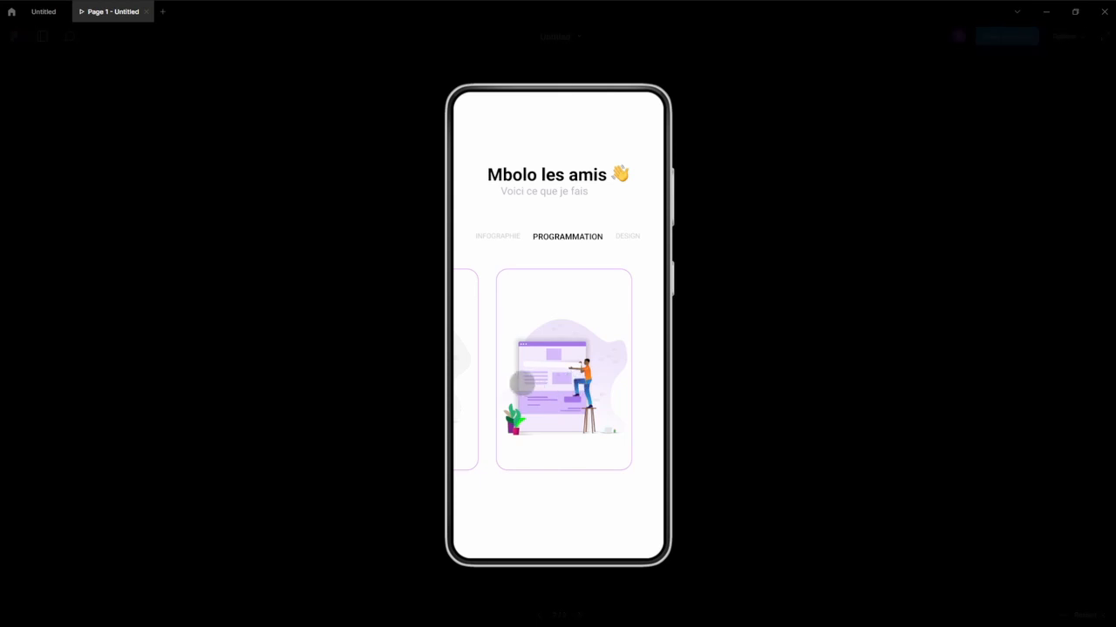
click(537, 382)
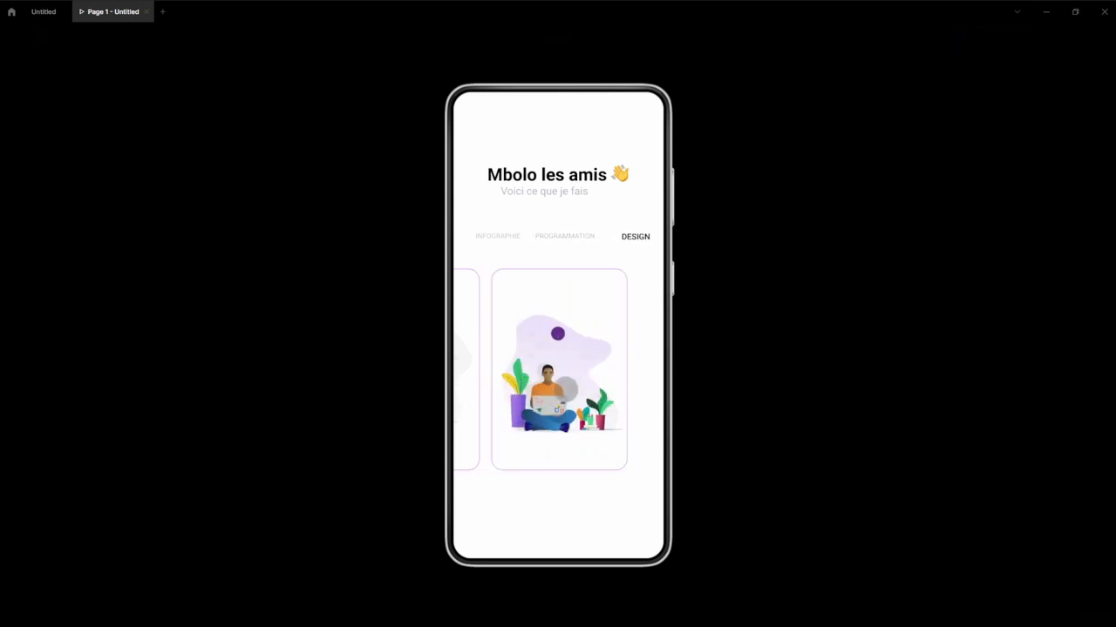
click(43, 12)
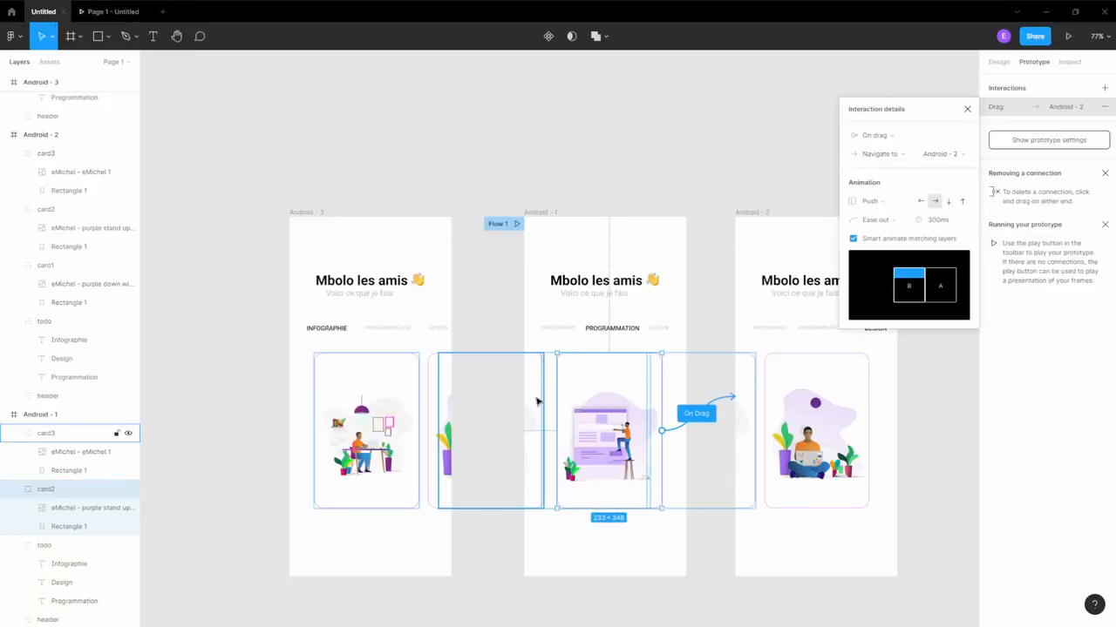
Connect card3 in the "Android - 3" frame to the "Android - 1" frame with an On drag prototype interaction.
click(402, 448)
drag(419, 431, 555, 400)
click(880, 138)
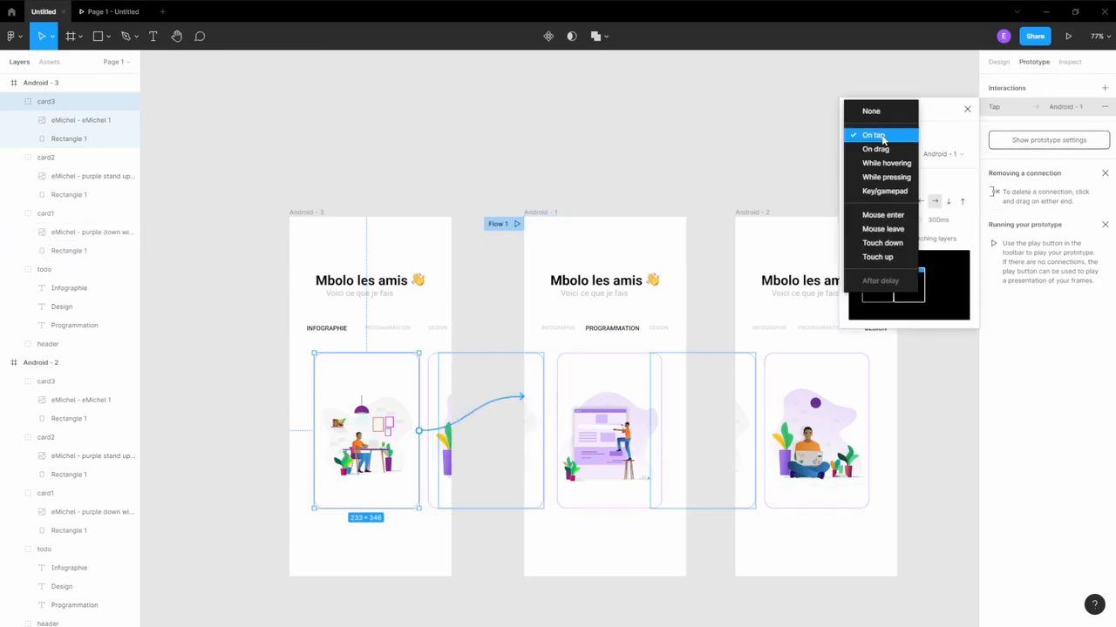
click(881, 150)
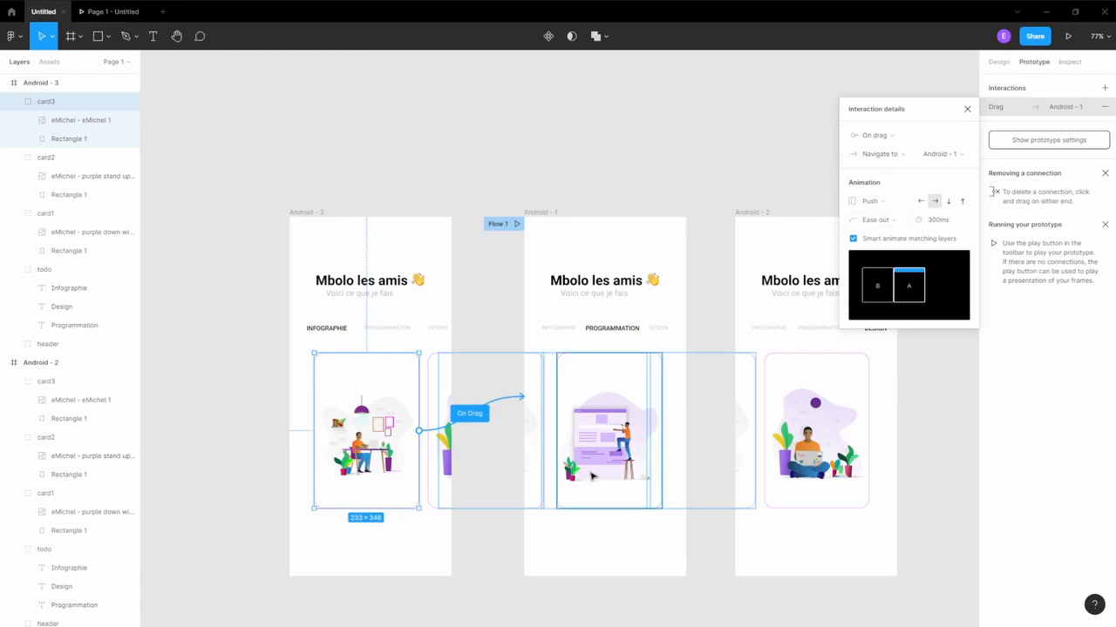
Connect card1 in the "Android - 2" frame to the "Android - 3" frame, try it in presentation view and return to the design file.
click(824, 461)
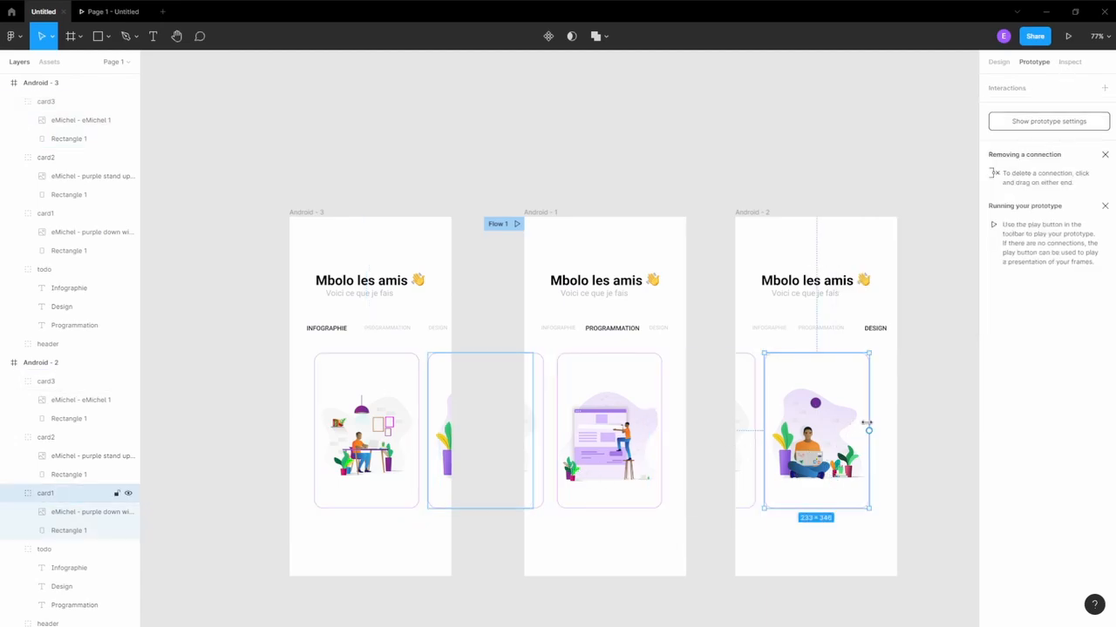
drag(869, 432, 442, 517)
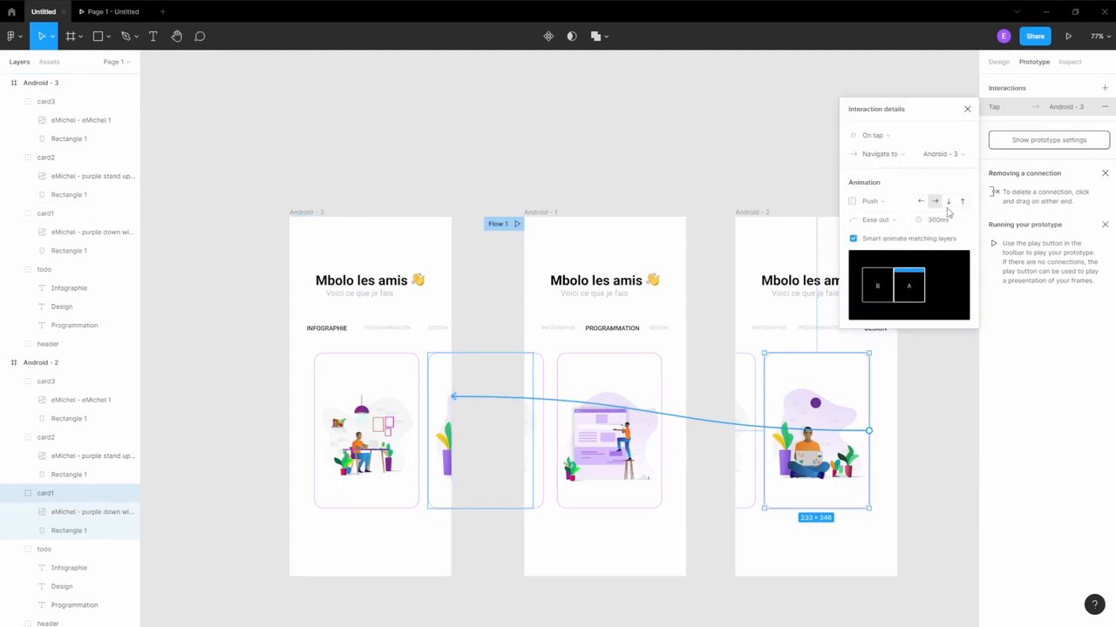
click(1068, 36)
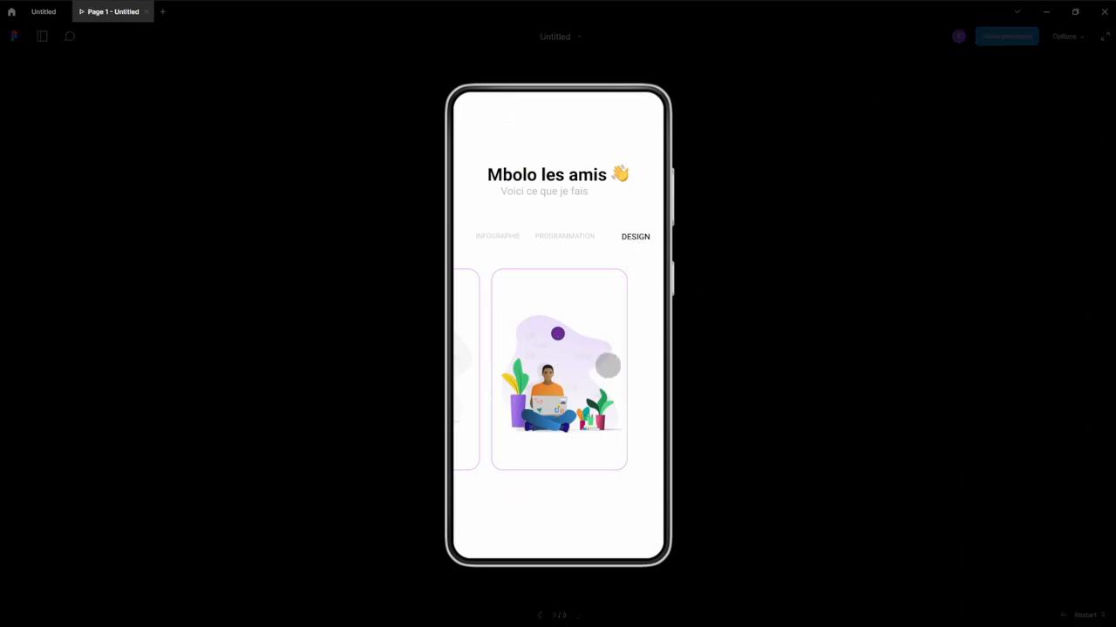
click(573, 244)
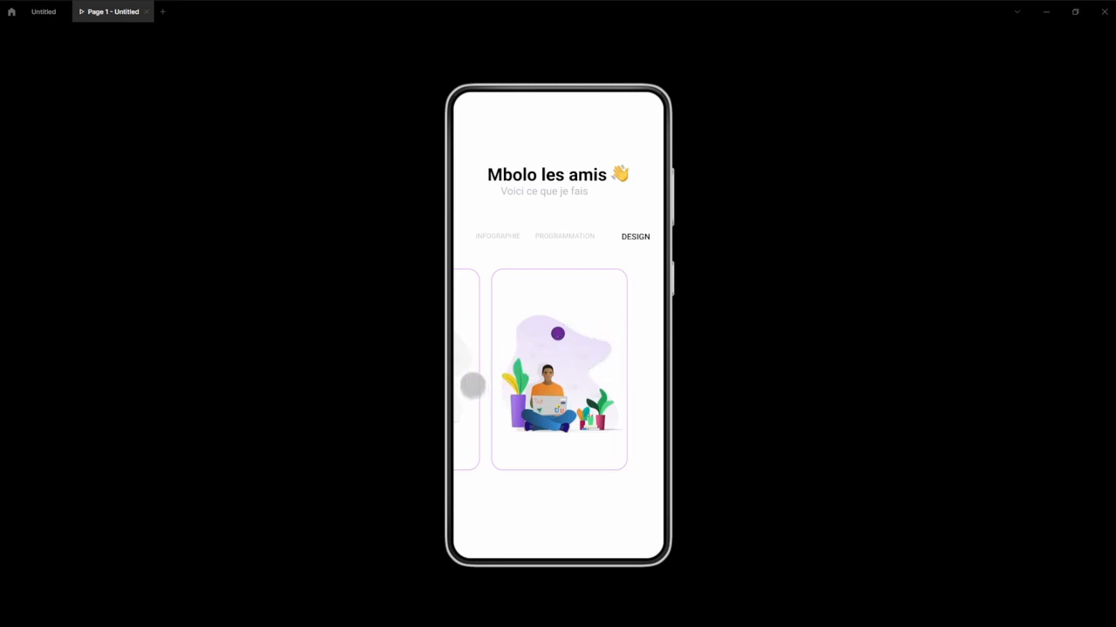
click(61, 8)
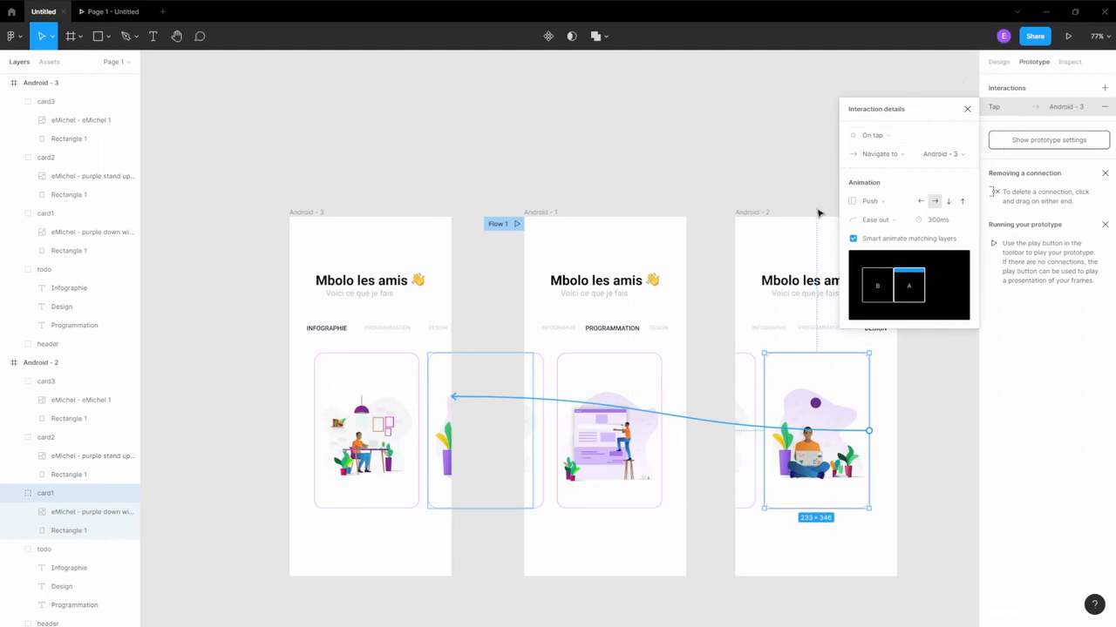
Set the trigger of card1's interaction in the "Android - 2" frame to On drag and check the connections of the three centred cards.
click(768, 169)
click(722, 396)
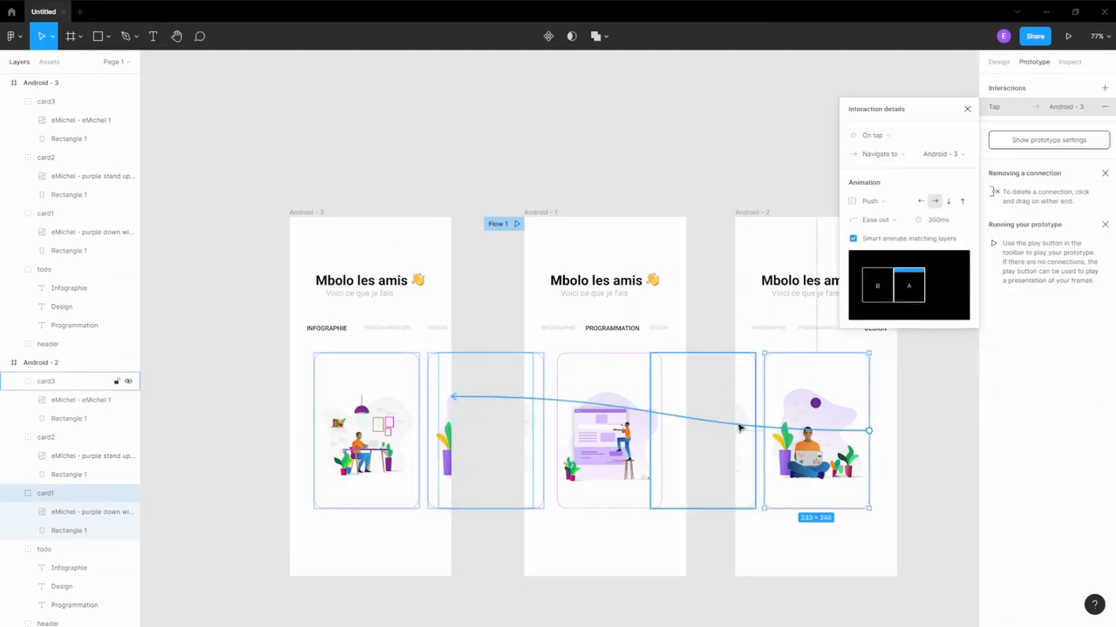
click(895, 137)
click(896, 151)
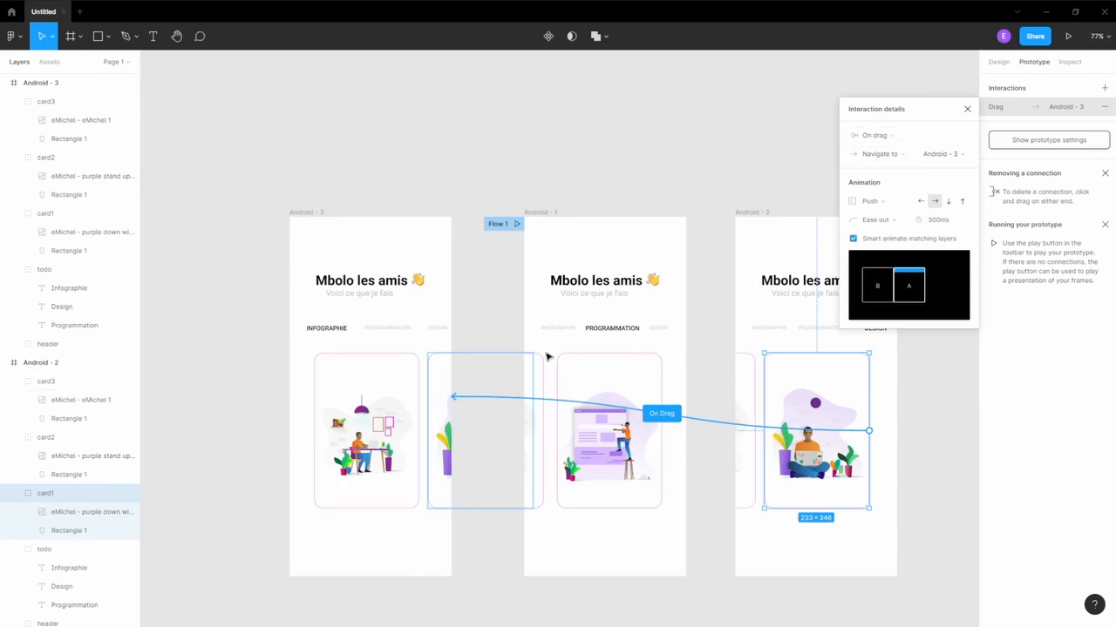
click(375, 409)
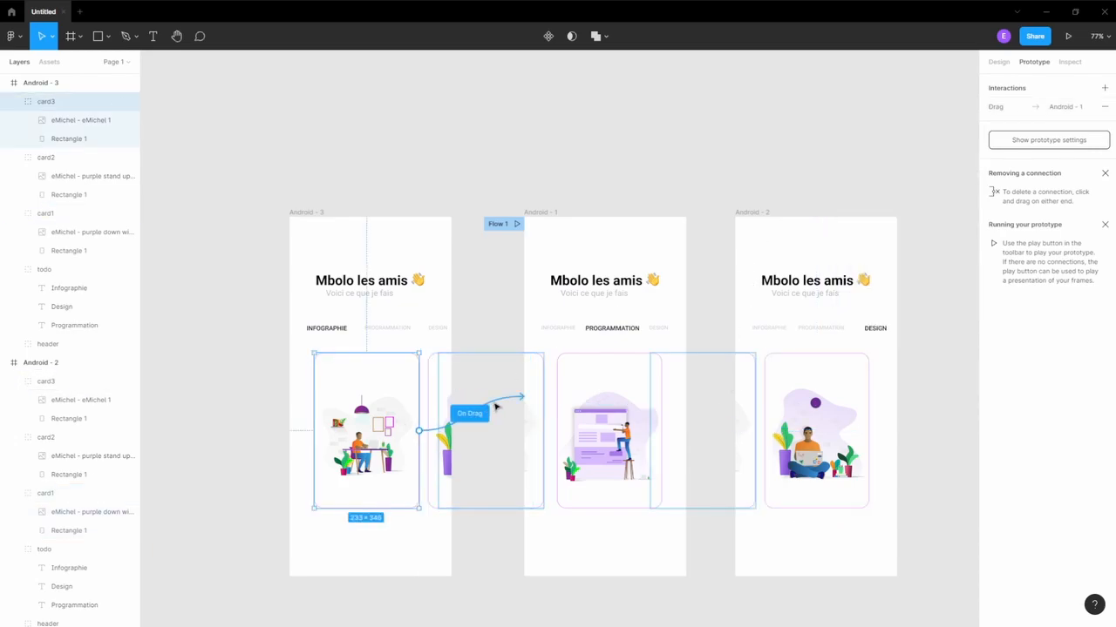
click(633, 392)
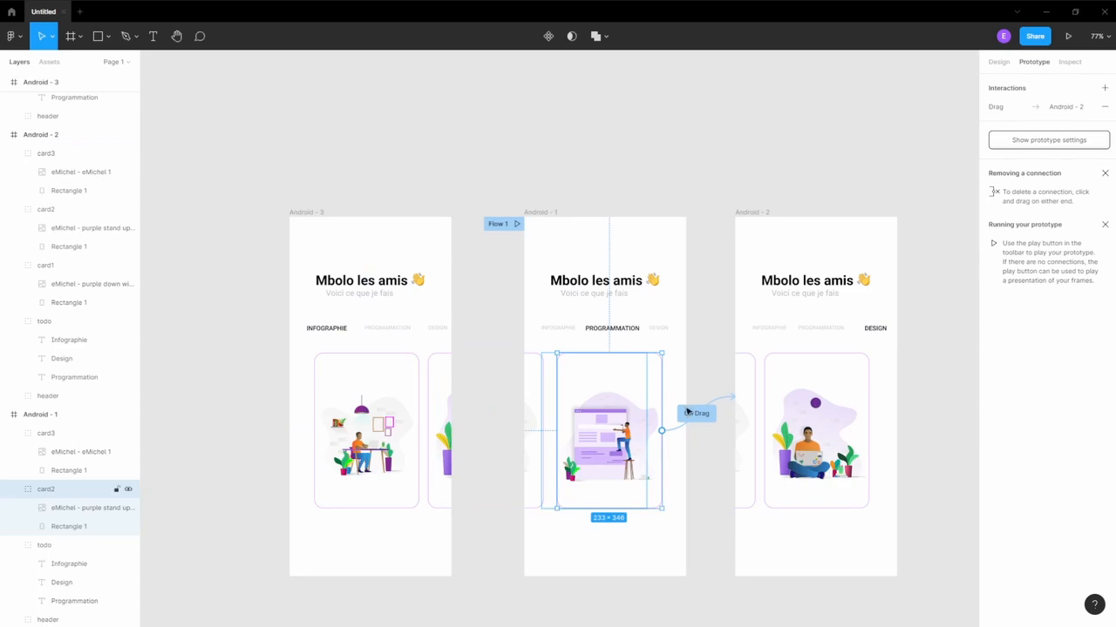
click(795, 408)
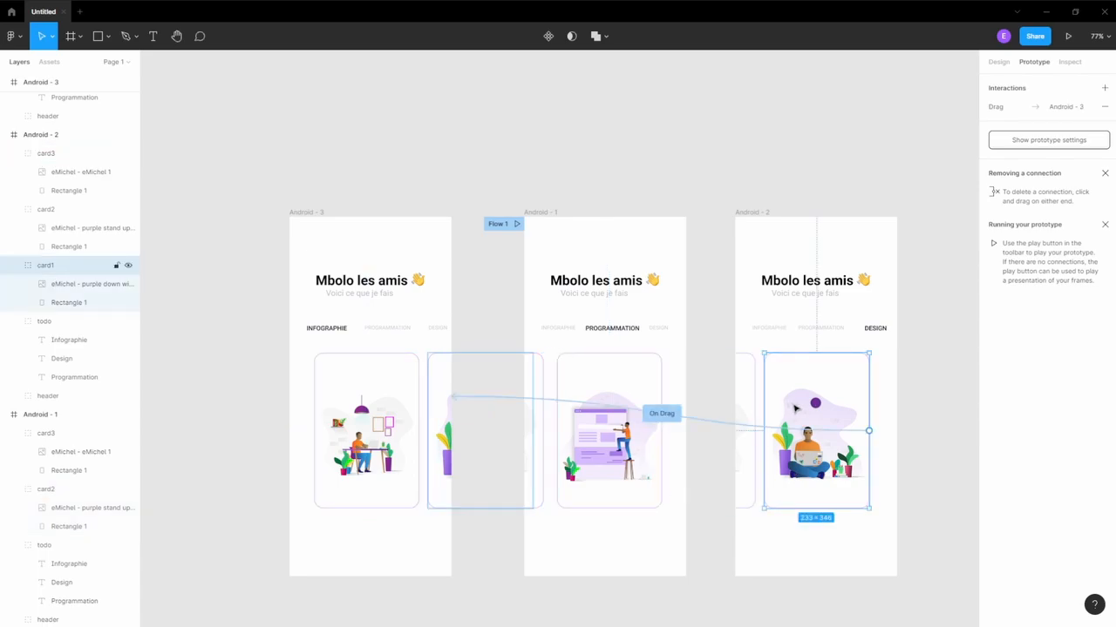
Test the carousel in presentation view by swiping back and forth repeatedly through the Design, Infographie and Programmation cards.
click(1067, 36)
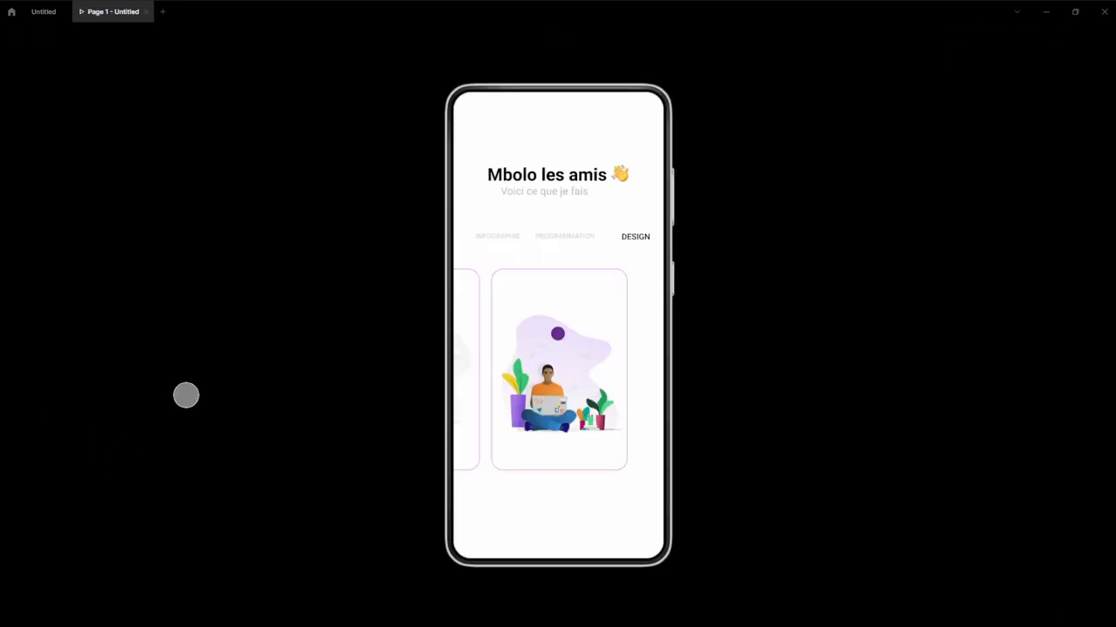
drag(560, 391, 504, 393)
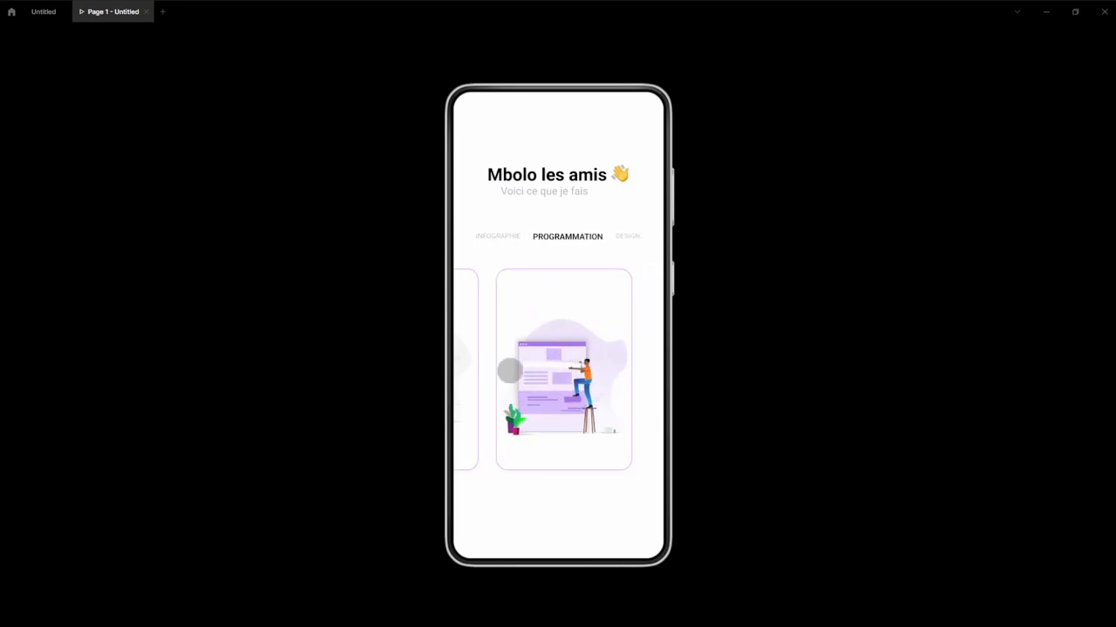
drag(568, 337, 700, 337)
drag(562, 355, 709, 347)
drag(529, 410, 682, 363)
drag(520, 379, 451, 386)
drag(535, 386, 705, 363)
drag(538, 398, 723, 363)
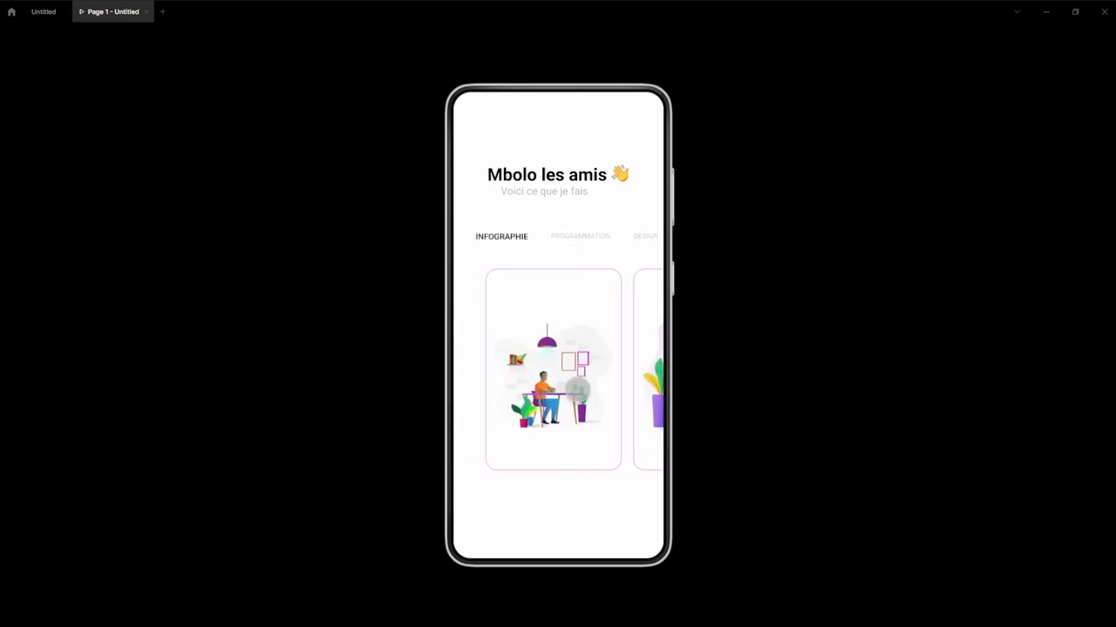
drag(532, 400, 413, 389)
drag(555, 385, 737, 364)
drag(515, 403, 660, 375)
drag(548, 384, 425, 384)
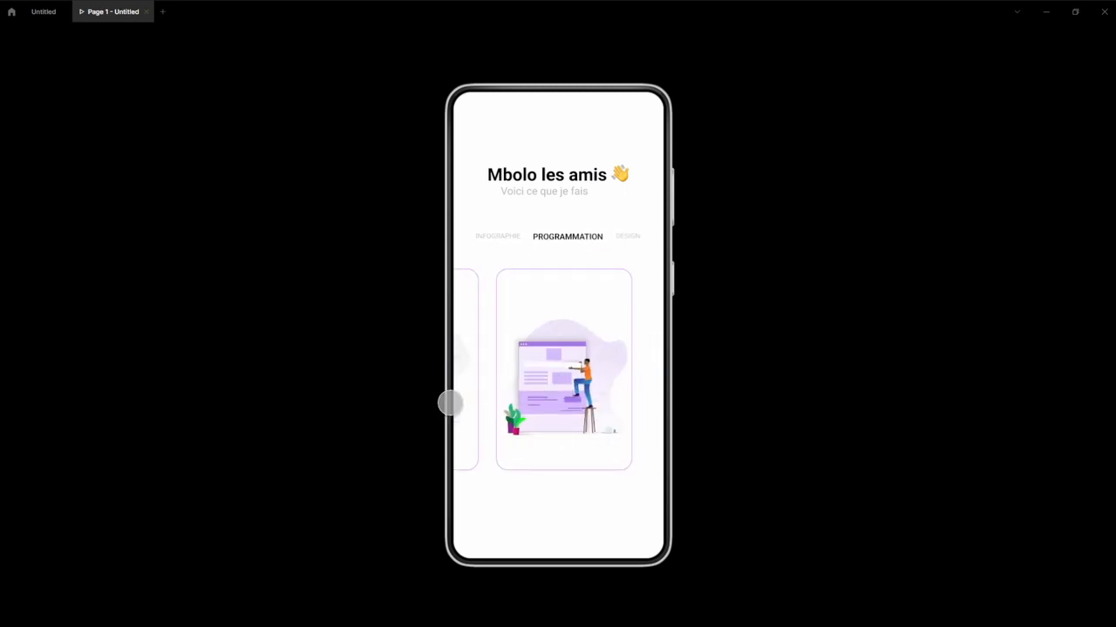